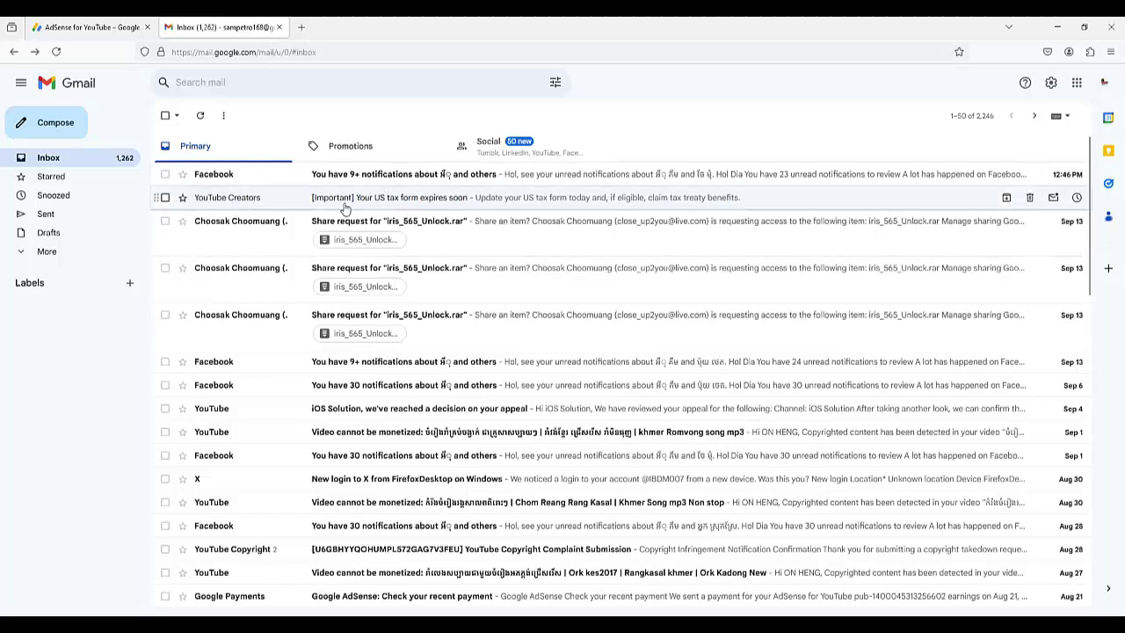
Open the '[Important] Your US tax form expires soon' email and highlight its expiry headline and refresh line
{"action": "left_click", "coordinate": [377, 201]}
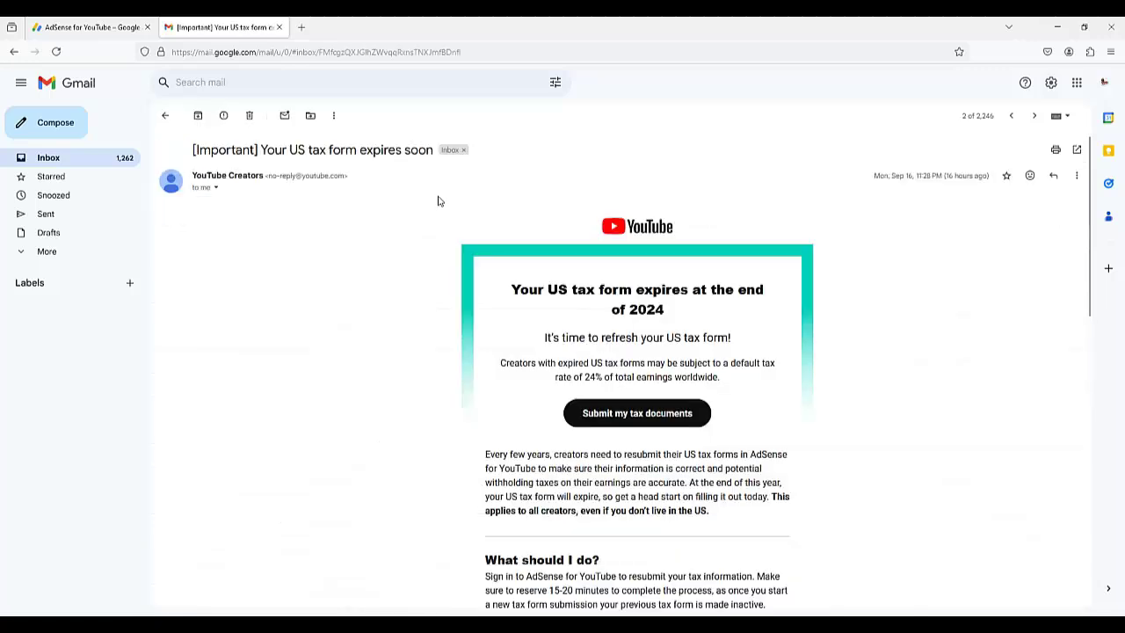
{"action": "scroll", "coordinate": [492, 167], "scroll_direction": "down", "scroll_amount": 2}
{"action": "scroll", "coordinate": [633, 220], "scroll_direction": "up", "scroll_amount": 2}
{"action": "left_click_drag", "start_coordinate": [665, 309], "coordinate": [512, 287]}
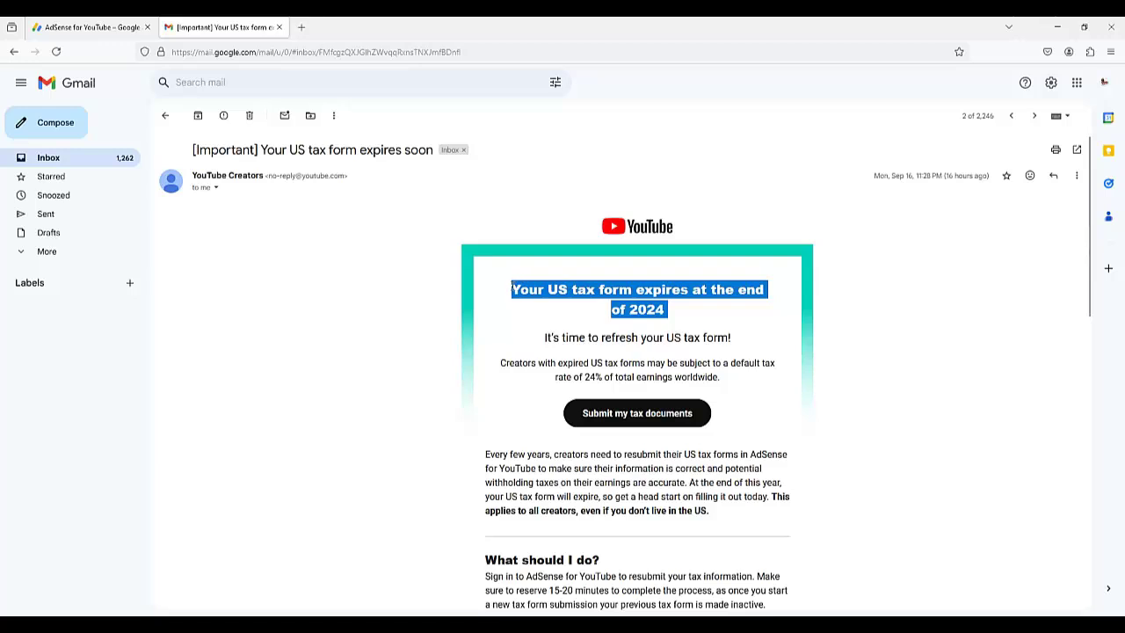
{"action": "left_click", "coordinate": [576, 300]}
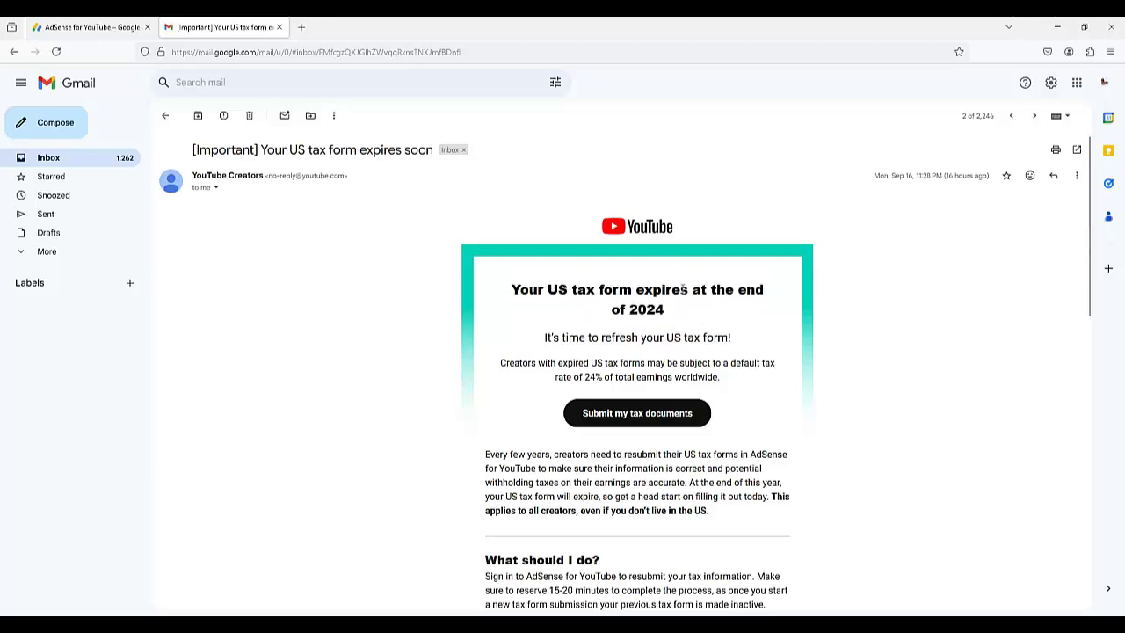
{"action": "left_click_drag", "start_coordinate": [686, 316], "coordinate": [515, 287]}
{"action": "left_click", "coordinate": [557, 338]}
{"action": "left_click_drag", "start_coordinate": [733, 338], "coordinate": [542, 338]}
{"action": "left_click", "coordinate": [593, 322]}
{"action": "scroll", "coordinate": [591, 321], "scroll_direction": "down", "scroll_amount": 1}
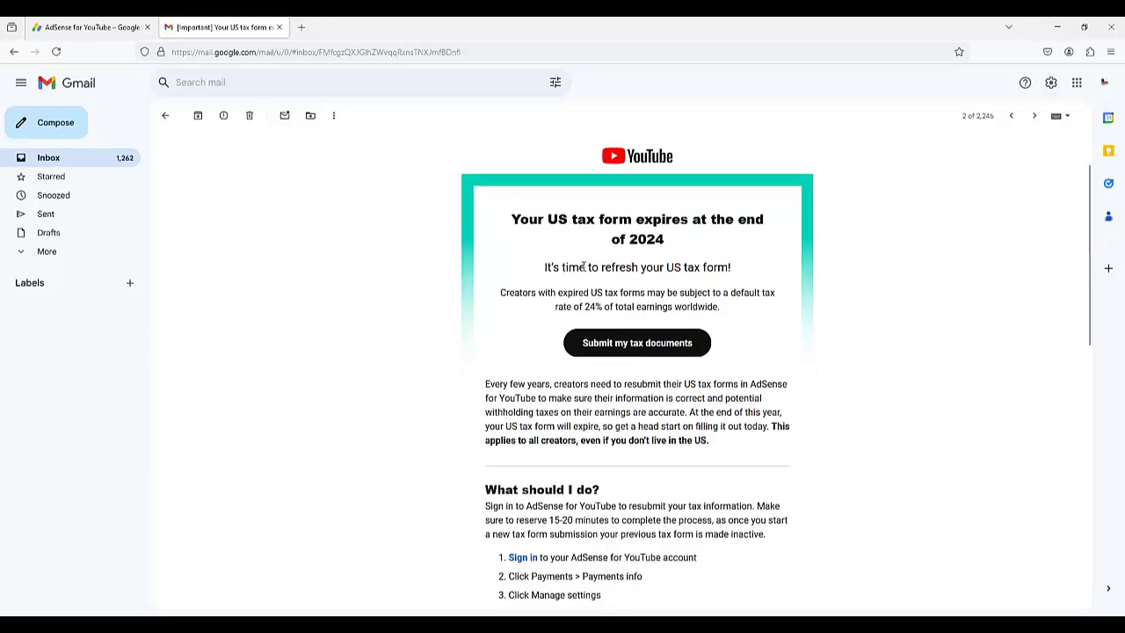
{"action": "scroll", "coordinate": [589, 277], "scroll_direction": "up", "scroll_amount": 1}
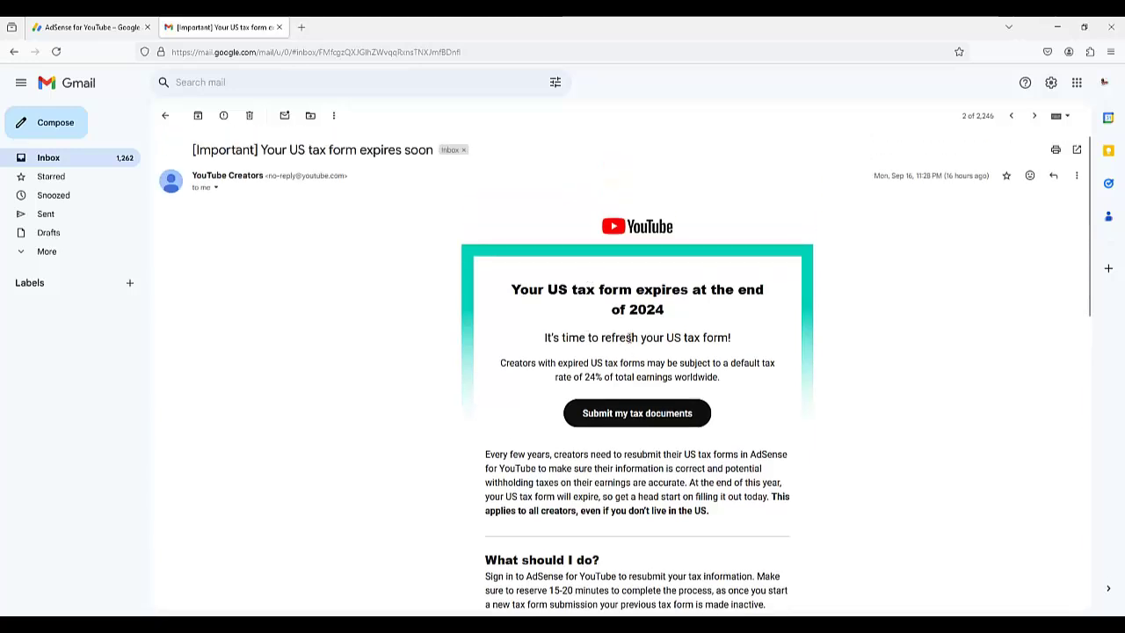
{"action": "scroll", "coordinate": [605, 322], "scroll_direction": "down", "scroll_amount": 1}
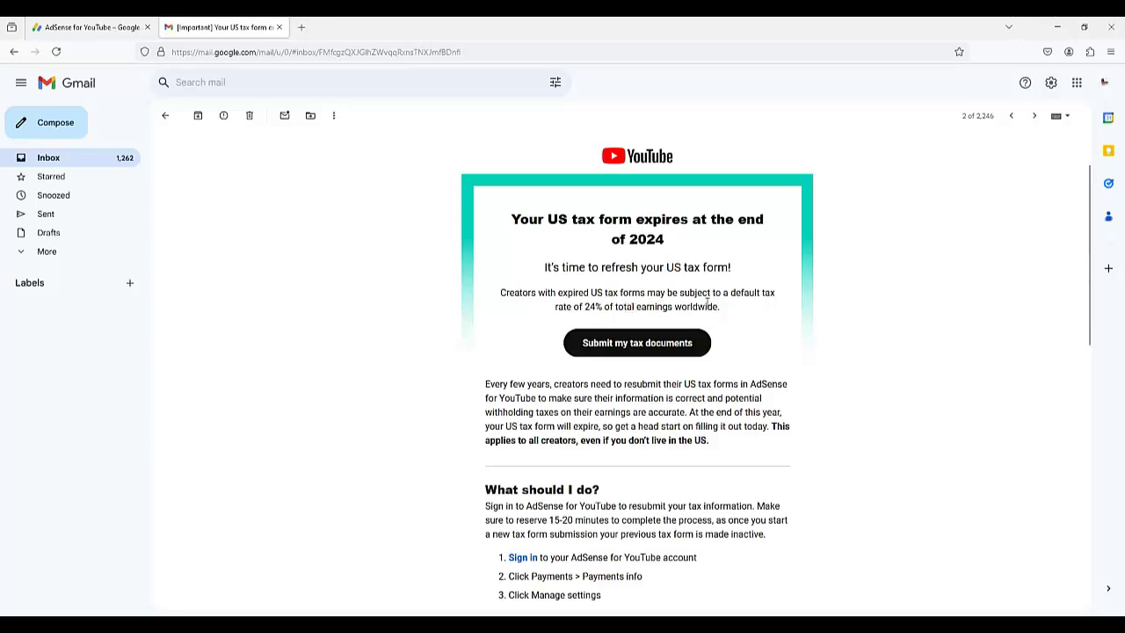
{"action": "scroll", "coordinate": [580, 278], "scroll_direction": "up", "scroll_amount": 2}
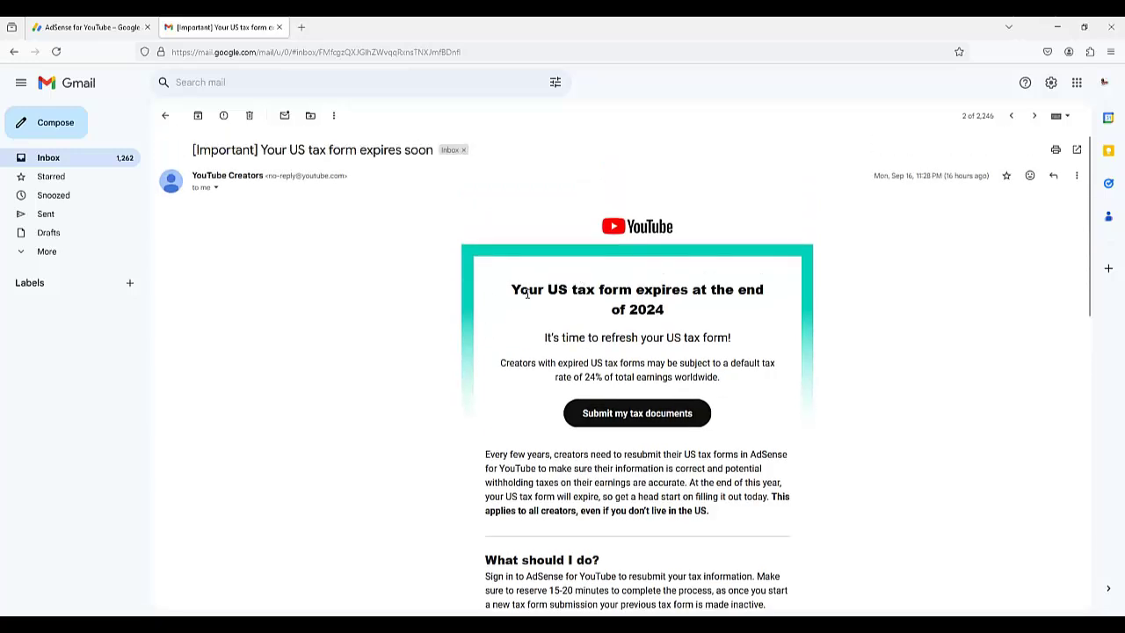
Highlight the expiry headline and the words 'your US tax form' again
{"action": "left_click_drag", "start_coordinate": [512, 290], "coordinate": [629, 319]}
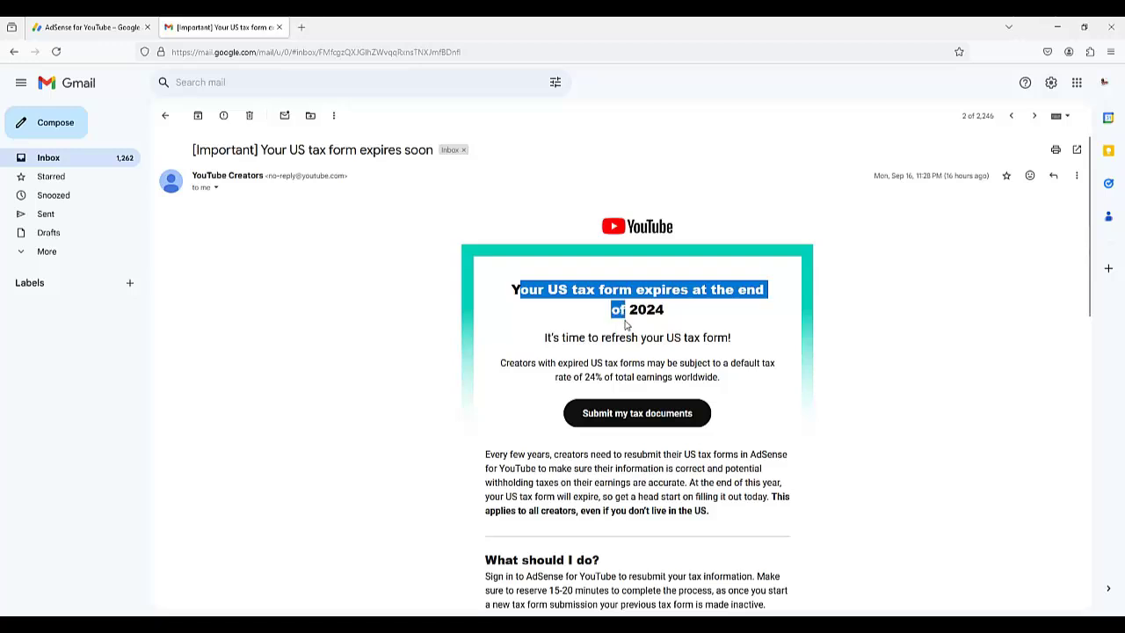
{"action": "left_click", "coordinate": [657, 323]}
{"action": "left_click_drag", "start_coordinate": [732, 342], "coordinate": [655, 337]}
{"action": "left_click", "coordinate": [656, 337]}
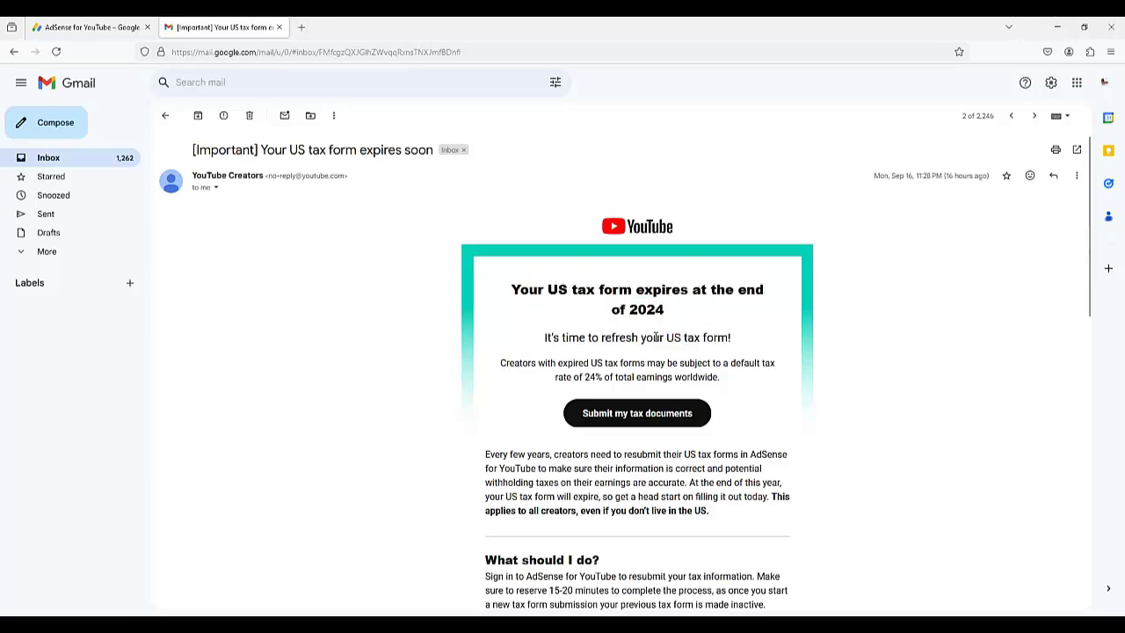
{"action": "scroll", "coordinate": [536, 309], "scroll_direction": "down", "scroll_amount": 1}
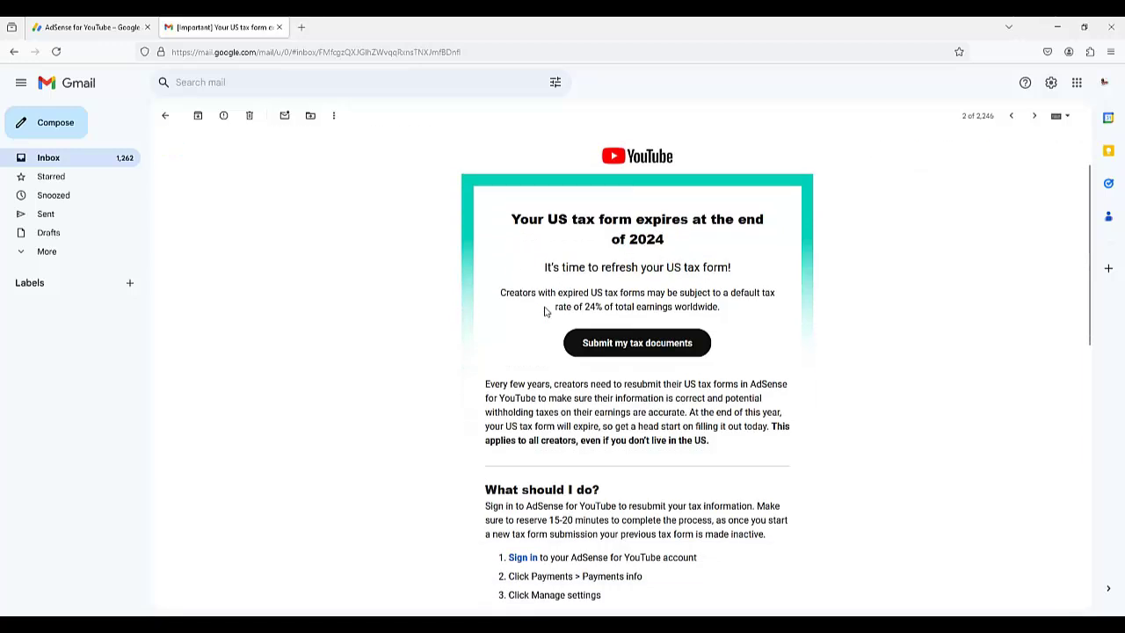
{"action": "scroll", "coordinate": [536, 323], "scroll_direction": "up", "scroll_amount": 1}
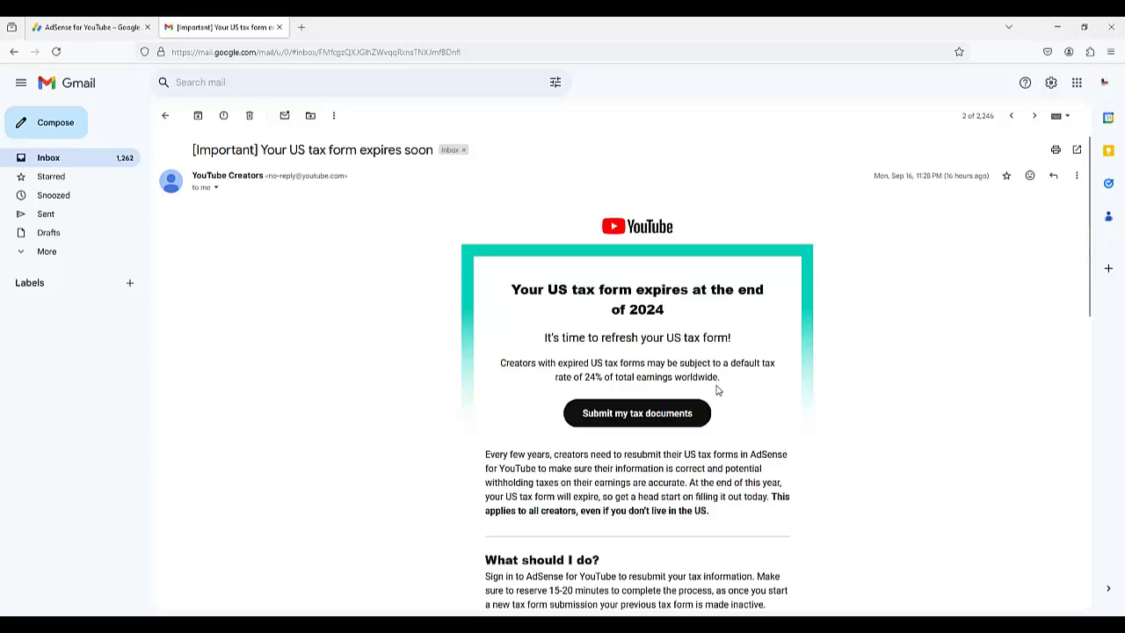
Highlight the warning that expired forms face a default 24% tax on worldwide earnings
{"action": "left_click_drag", "start_coordinate": [719, 378], "coordinate": [674, 376]}
{"action": "left_click", "coordinate": [668, 377]}
{"action": "left_click_drag", "start_coordinate": [603, 376], "coordinate": [584, 376]}
{"action": "left_click", "coordinate": [578, 353]}
{"action": "left_click_drag", "start_coordinate": [557, 376], "coordinate": [605, 377]}
{"action": "left_click", "coordinate": [609, 377]}
{"action": "left_click_drag", "start_coordinate": [731, 378], "coordinate": [578, 373]}
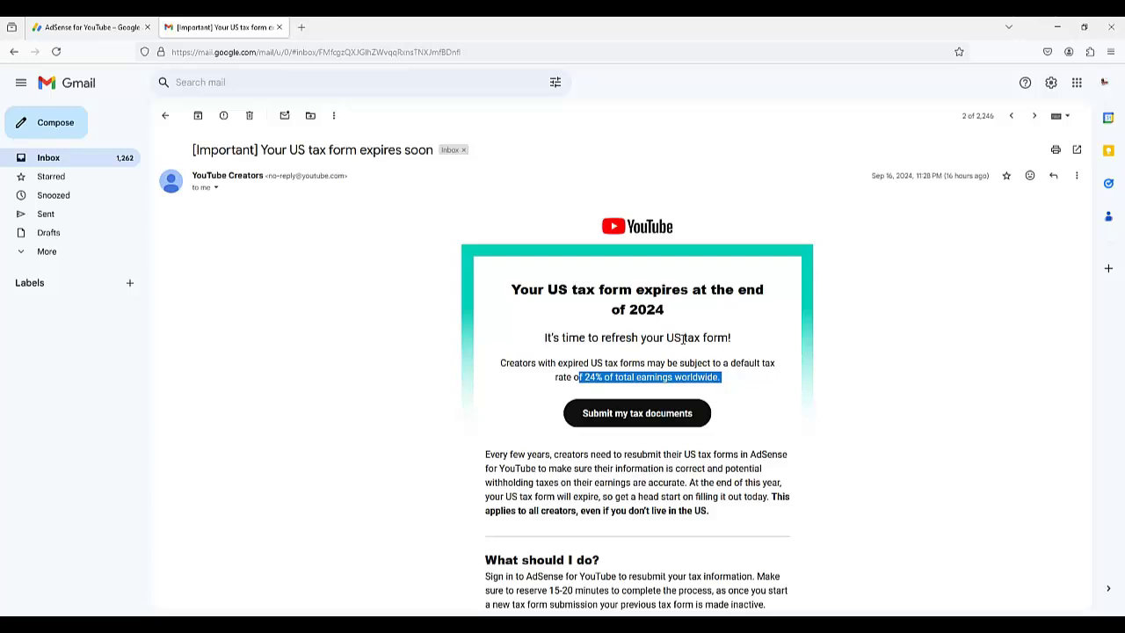
{"action": "left_click", "coordinate": [708, 360]}
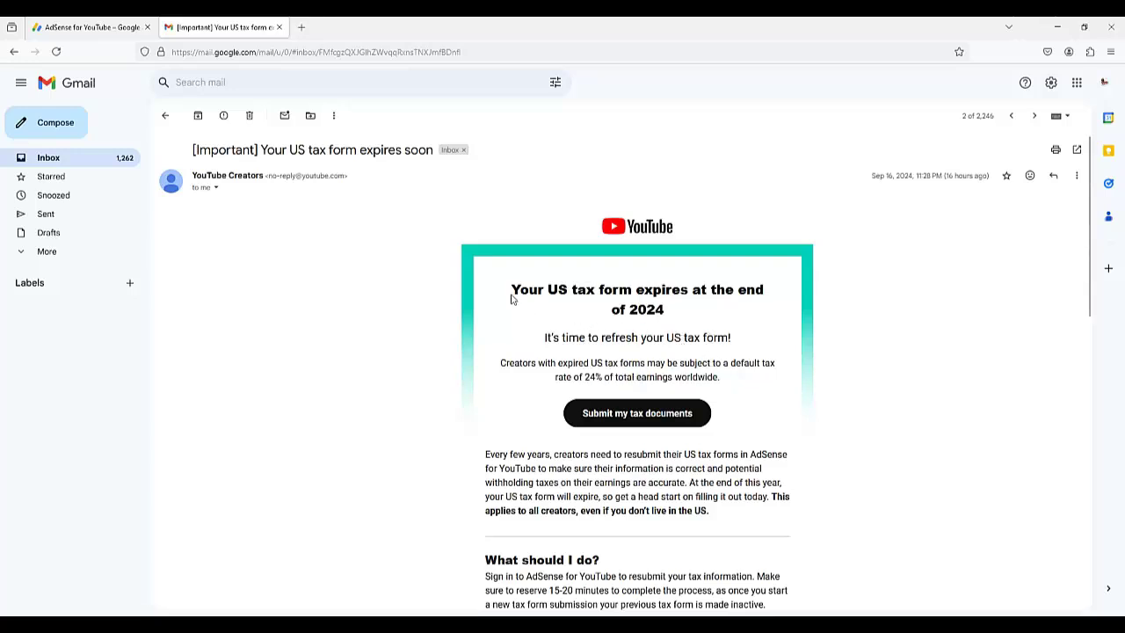
{"action": "mouse_move", "coordinate": [518, 290]}
{"action": "left_mouse_down"}
{"action": "mouse_move", "coordinate": [722, 377]}
{"action": "mouse_move", "coordinate": [573, 292]}
{"action": "left_mouse_up"}
{"action": "left_click", "coordinate": [585, 327]}
{"action": "scroll", "coordinate": [666, 343], "scroll_direction": "down", "scroll_amount": 1}
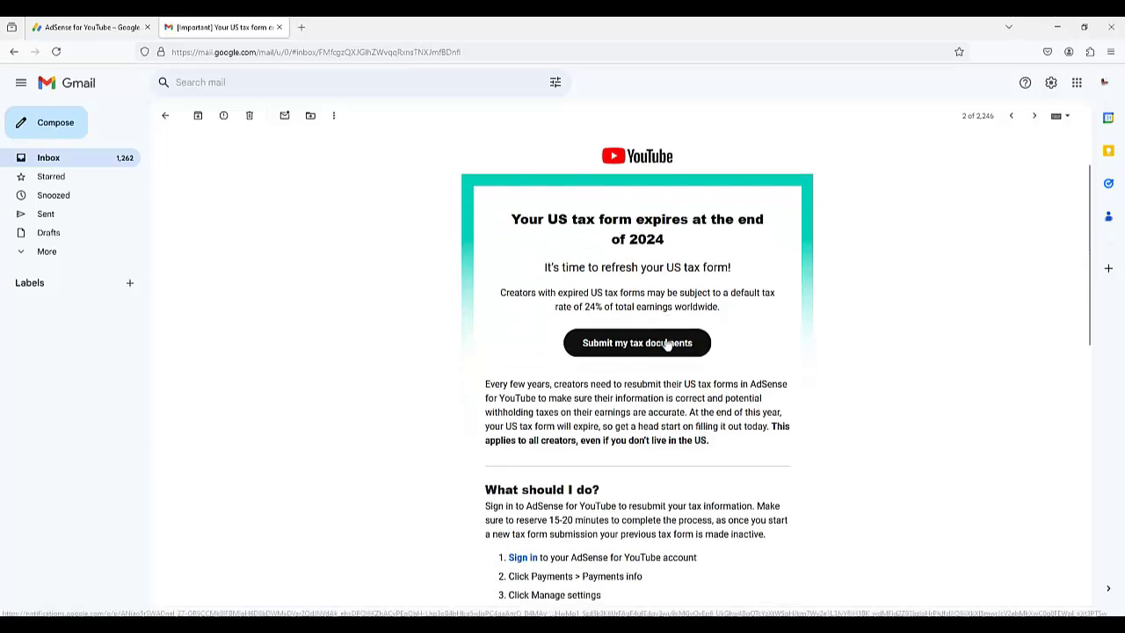
{"action": "scroll", "coordinate": [615, 352], "scroll_direction": "down", "scroll_amount": 1}
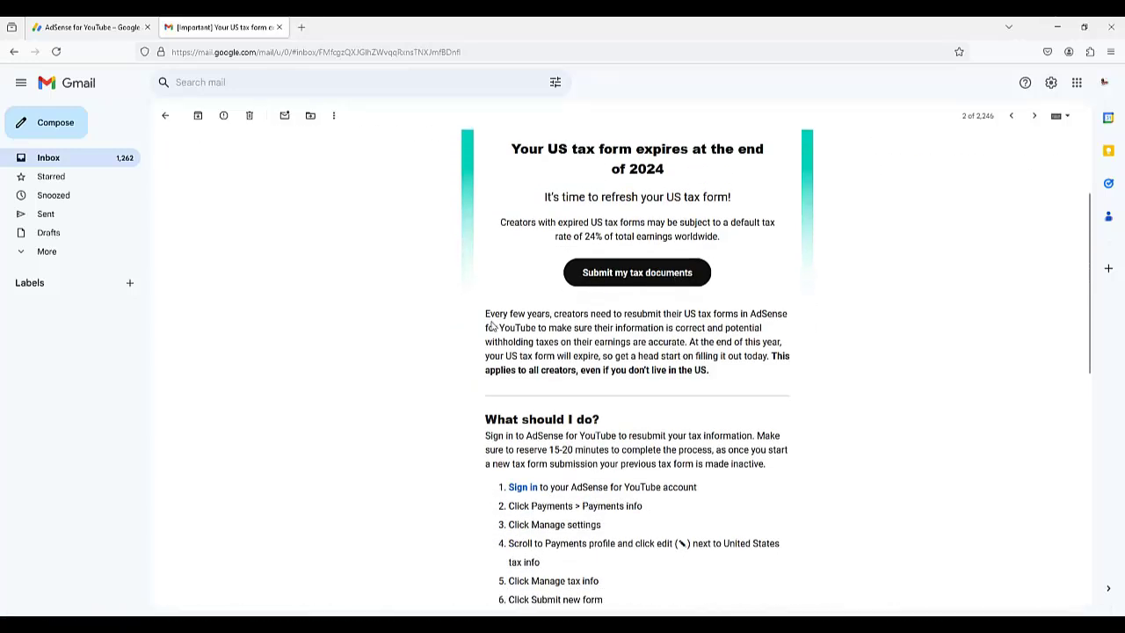
{"action": "mouse_move", "coordinate": [487, 314]}
{"action": "left_mouse_down"}
{"action": "mouse_move", "coordinate": [560, 332]}
{"action": "mouse_move", "coordinate": [614, 364]}
{"action": "left_mouse_up"}
{"action": "left_click", "coordinate": [729, 373]}
{"action": "scroll", "coordinate": [666, 332], "scroll_direction": "down", "scroll_amount": 2}
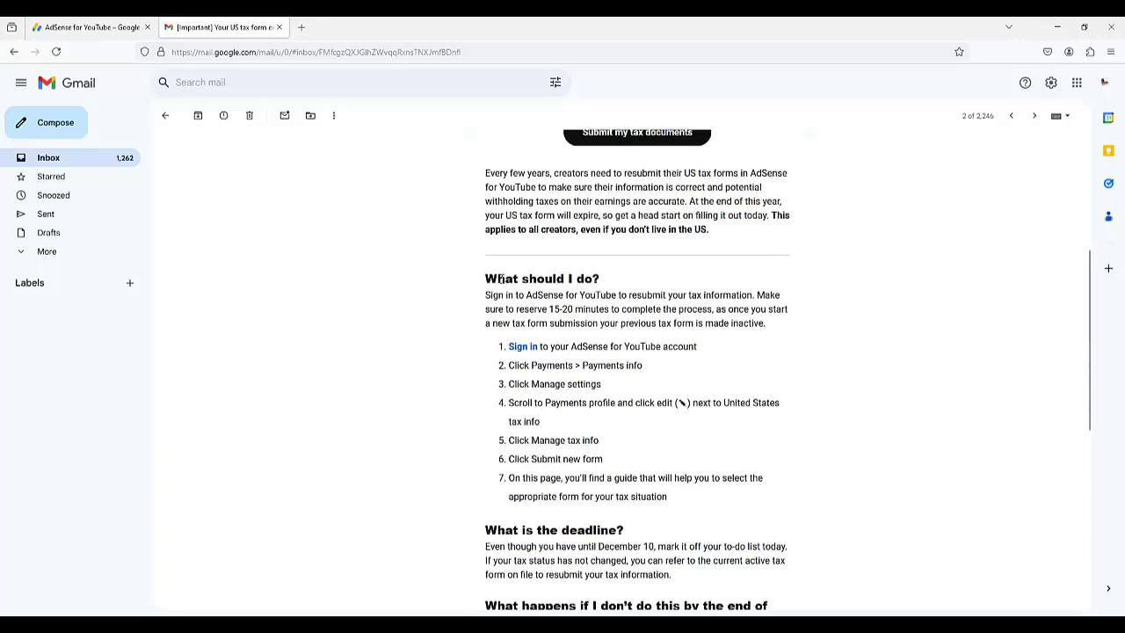
{"action": "left_click_drag", "start_coordinate": [489, 277], "coordinate": [609, 279]}
{"action": "left_click", "coordinate": [626, 283]}
{"action": "scroll", "coordinate": [707, 297], "scroll_direction": "up", "scroll_amount": 2}
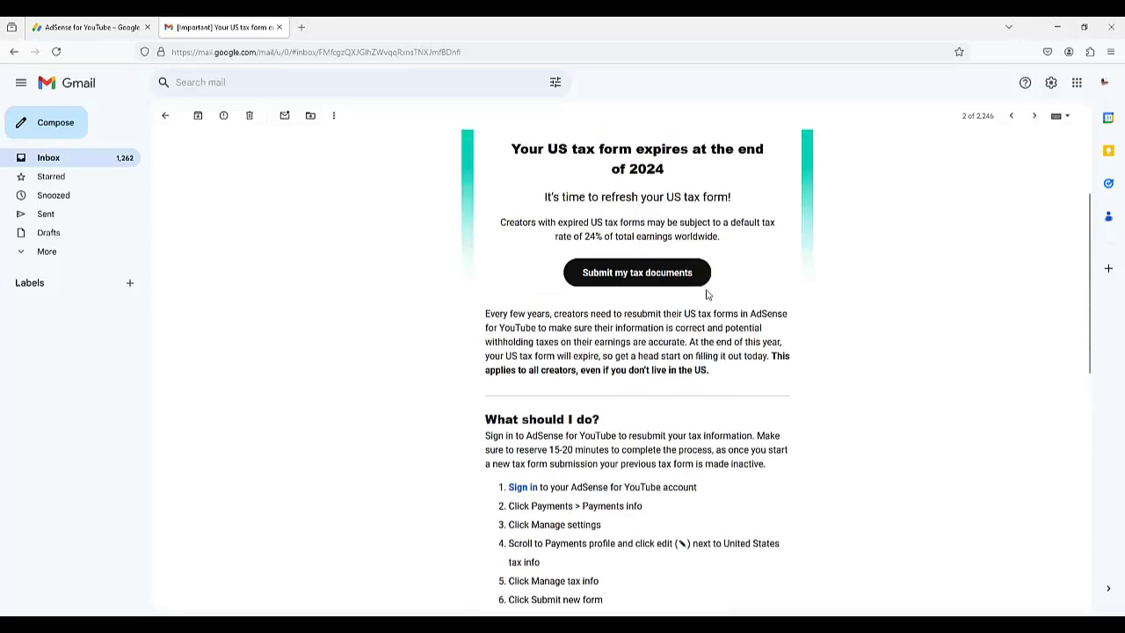
{"action": "scroll", "coordinate": [707, 295], "scroll_direction": "down", "scroll_amount": 2}
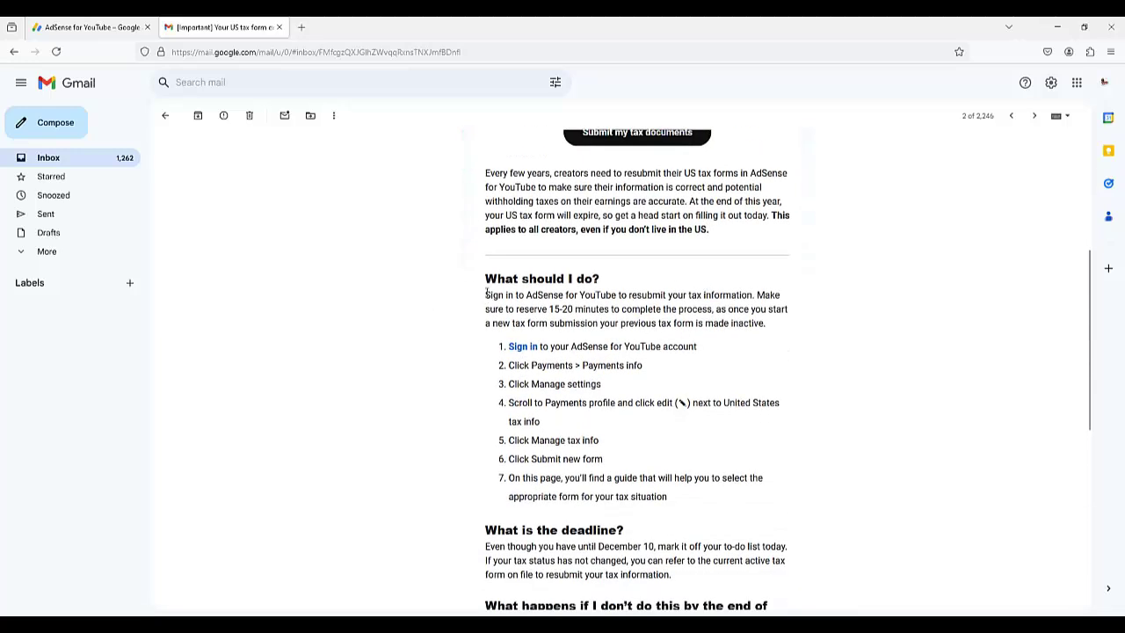
{"action": "left_click_drag", "start_coordinate": [489, 297], "coordinate": [695, 318]}
{"action": "left_click", "coordinate": [697, 318]}
{"action": "mouse_move", "coordinate": [765, 323]}
{"action": "left_mouse_down"}
{"action": "mouse_move", "coordinate": [615, 296]}
{"action": "mouse_move", "coordinate": [492, 295]}
{"action": "mouse_move", "coordinate": [603, 296]}
{"action": "left_mouse_up"}
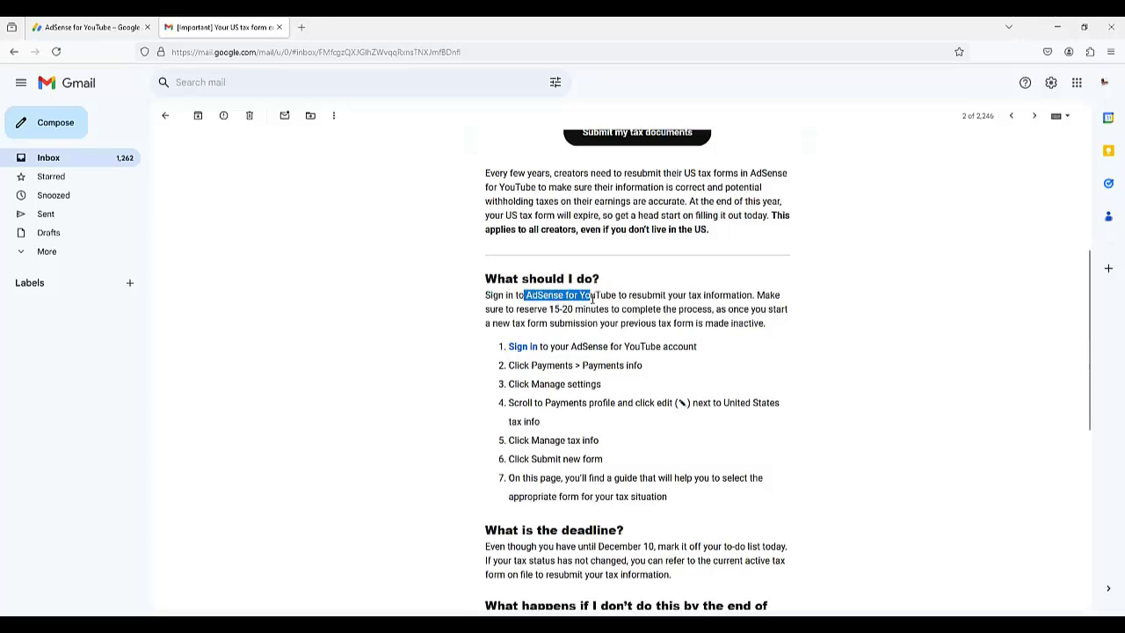
{"action": "left_click", "coordinate": [536, 295]}
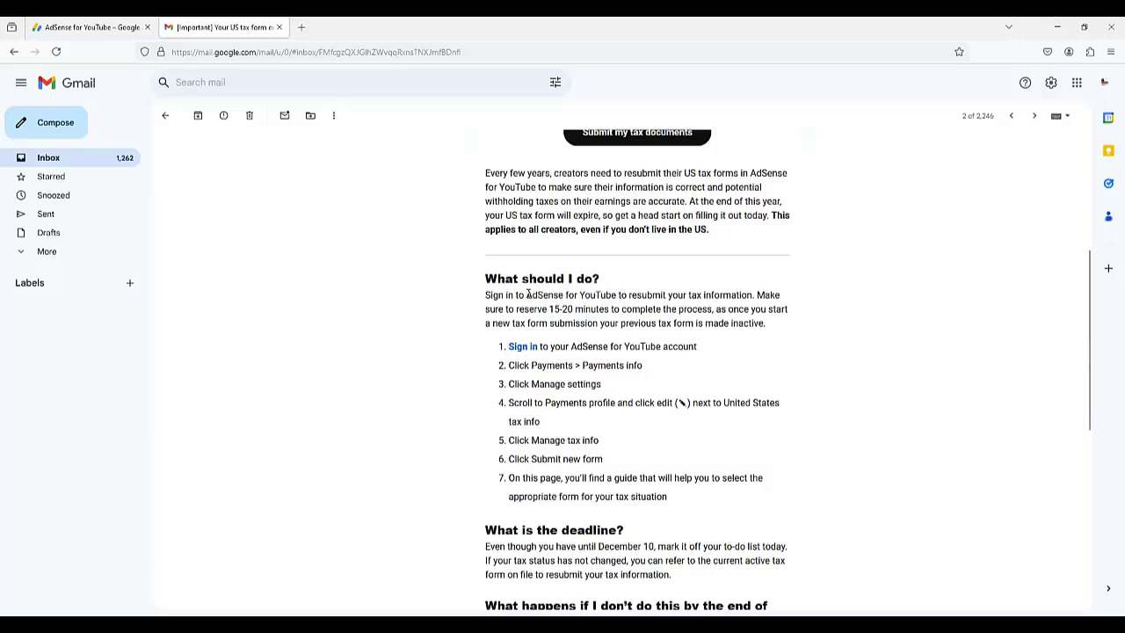
{"action": "mouse_move", "coordinate": [528, 295]}
{"action": "left_mouse_down"}
{"action": "mouse_move", "coordinate": [708, 297]}
{"action": "mouse_move", "coordinate": [729, 309]}
{"action": "mouse_move", "coordinate": [743, 297]}
{"action": "left_mouse_up"}
{"action": "left_click", "coordinate": [745, 296]}
{"action": "left_click_drag", "start_coordinate": [753, 294], "coordinate": [657, 295]}
{"action": "left_click", "coordinate": [657, 295]}
{"action": "scroll", "coordinate": [680, 311], "scroll_direction": "down", "scroll_amount": 1}
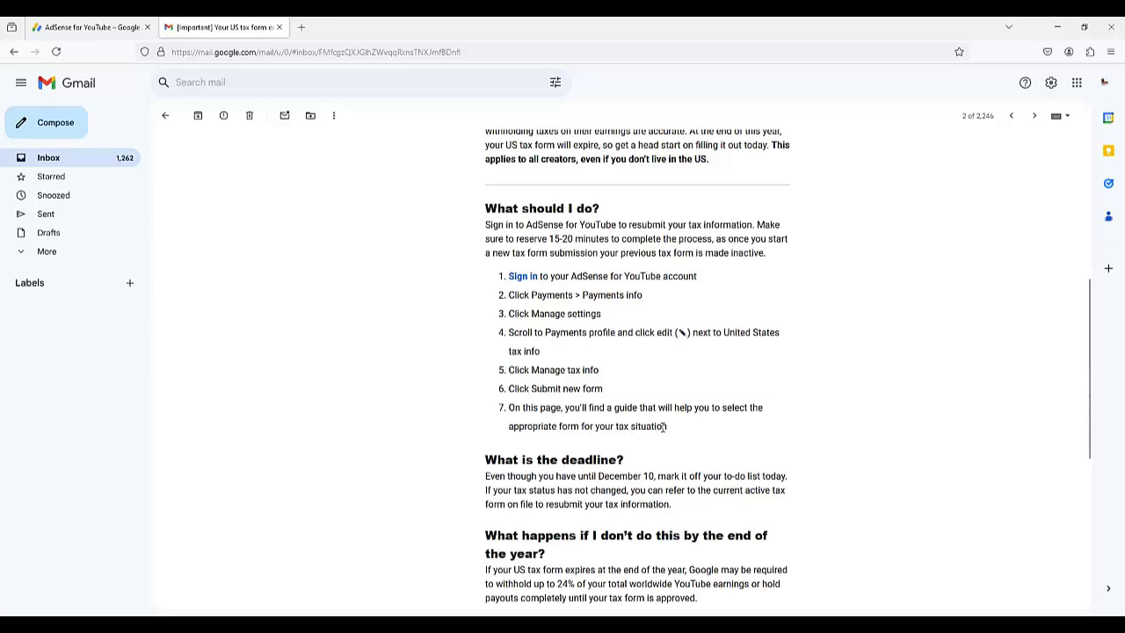
{"action": "left_click_drag", "start_coordinate": [670, 434], "coordinate": [604, 408]}
{"action": "left_click", "coordinate": [590, 424]}
{"action": "scroll", "coordinate": [572, 376], "scroll_direction": "down", "scroll_amount": 2}
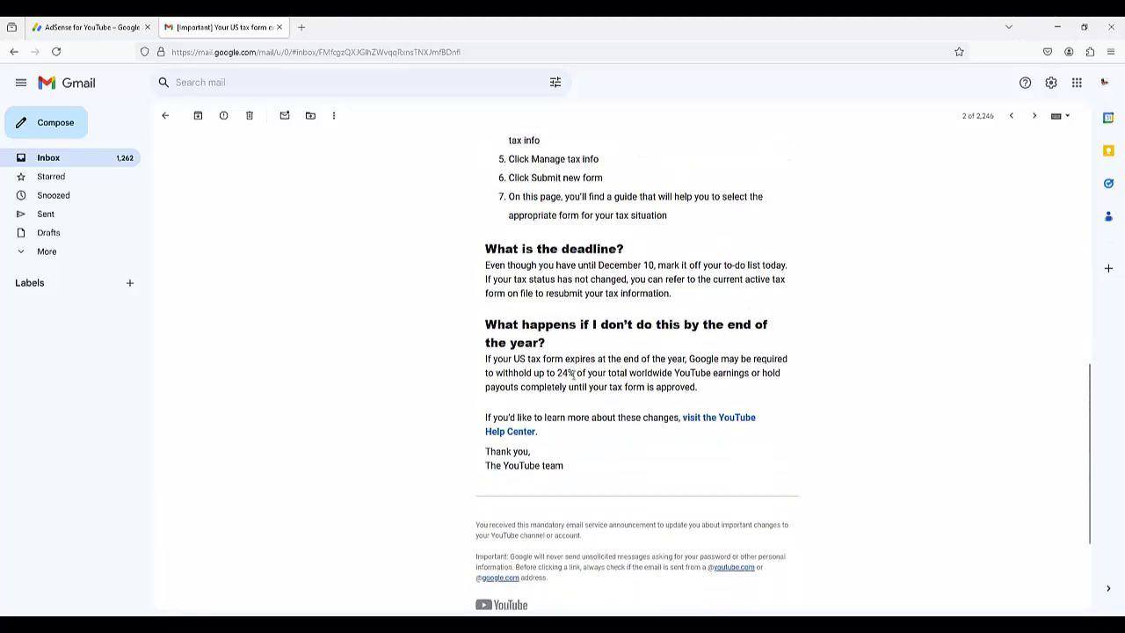
{"action": "scroll", "coordinate": [573, 375], "scroll_direction": "down", "scroll_amount": 1}
{"action": "scroll", "coordinate": [573, 375], "scroll_direction": "up", "scroll_amount": 3}
{"action": "scroll", "coordinate": [573, 375], "scroll_direction": "up", "scroll_amount": 3}
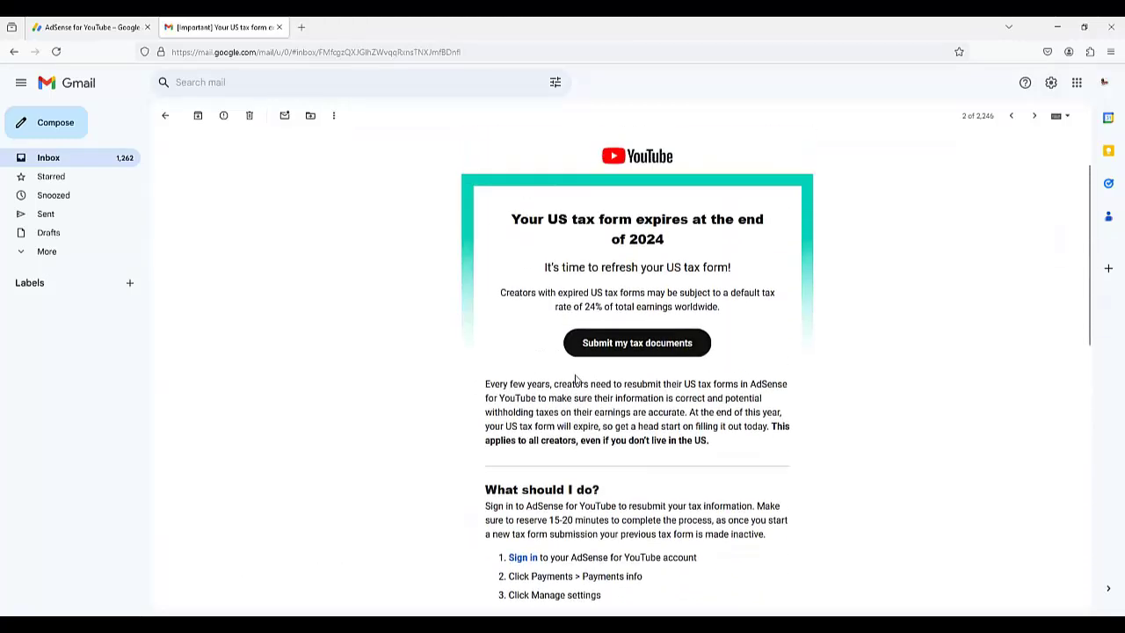
{"action": "scroll", "coordinate": [576, 375], "scroll_direction": "up", "scroll_amount": 1}
{"action": "scroll", "coordinate": [575, 375], "scroll_direction": "down", "scroll_amount": 2}
{"action": "scroll", "coordinate": [577, 272], "scroll_direction": "up", "scroll_amount": 2}
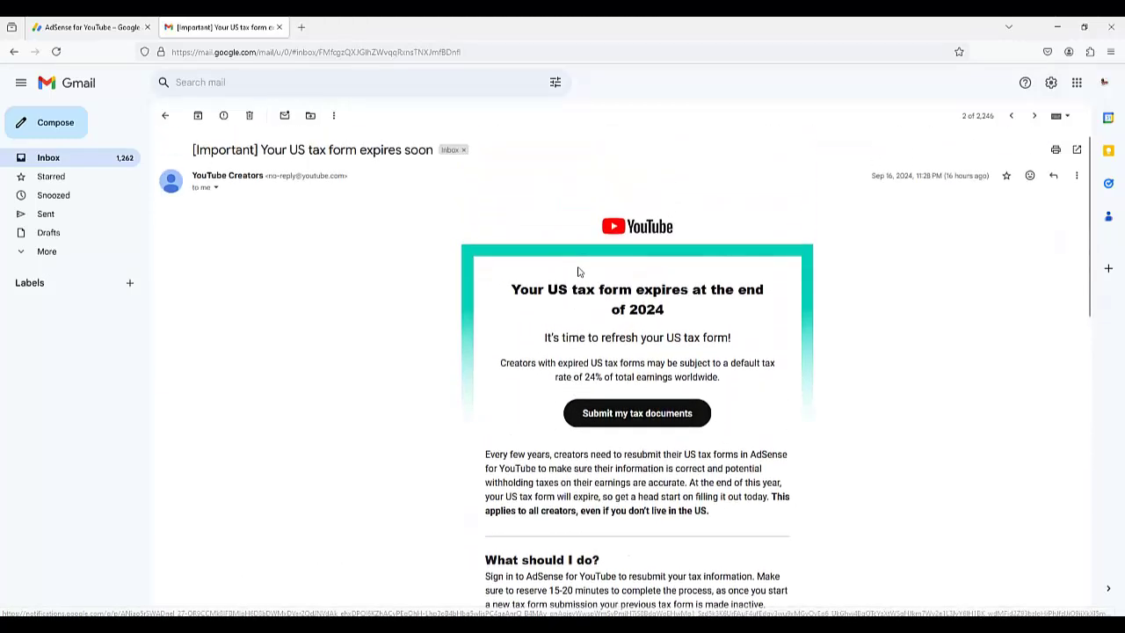
{"action": "left_click_drag", "start_coordinate": [526, 297], "coordinate": [611, 330]}
{"action": "left_click", "coordinate": [646, 329]}
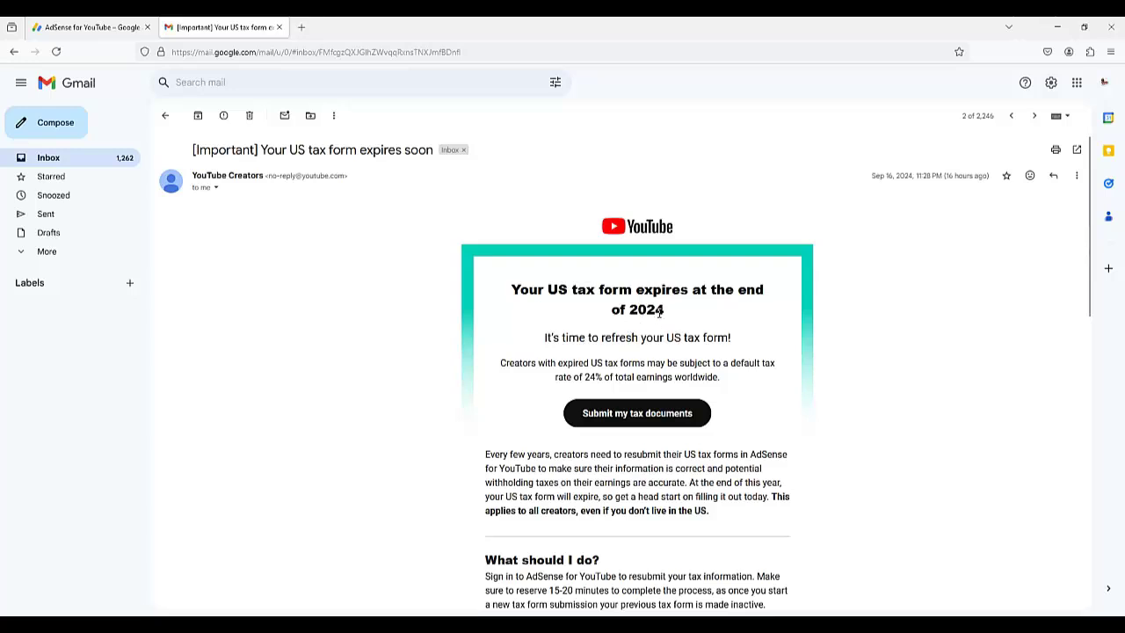
{"action": "scroll", "coordinate": [659, 312], "scroll_direction": "down", "scroll_amount": 1}
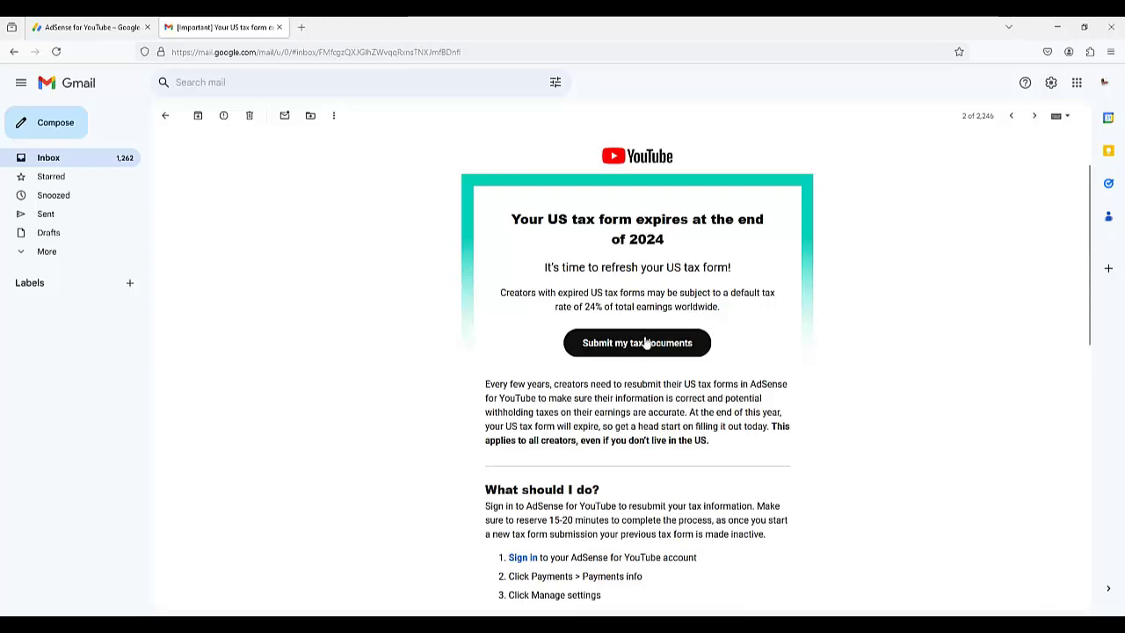
Skim the 'Submitting your U.S. tax info to Google' help article from the email link, then return to Gmail
{"action": "left_click", "coordinate": [641, 343]}
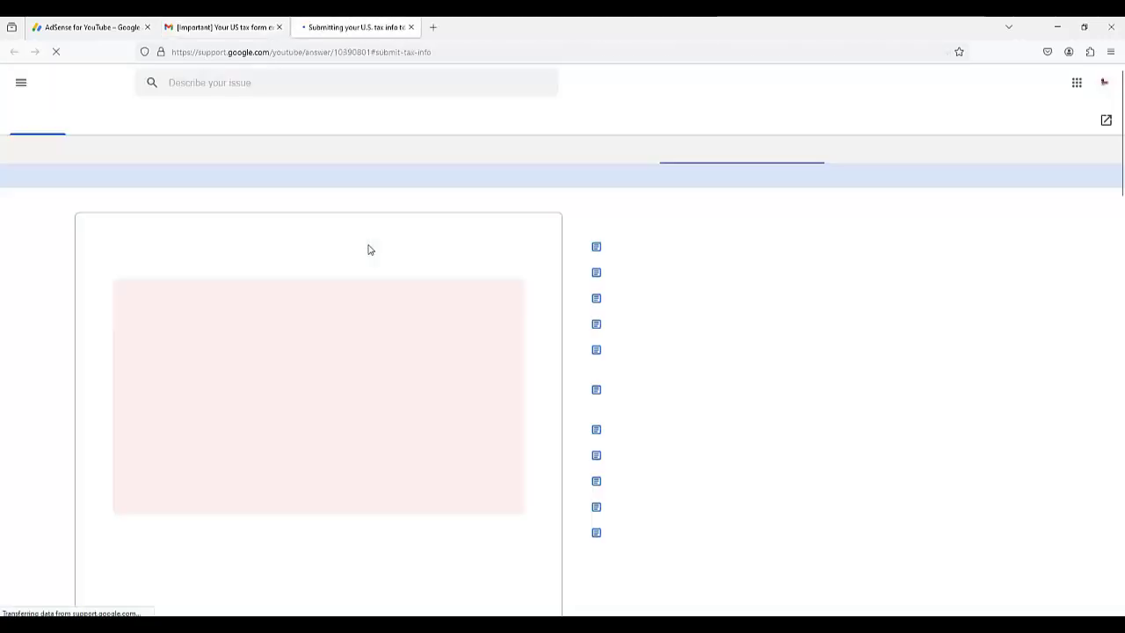
{"action": "scroll", "coordinate": [368, 249], "scroll_direction": "down", "scroll_amount": 2}
{"action": "scroll", "coordinate": [368, 249], "scroll_direction": "down", "scroll_amount": 2}
{"action": "scroll", "coordinate": [368, 249], "scroll_direction": "down", "scroll_amount": 1}
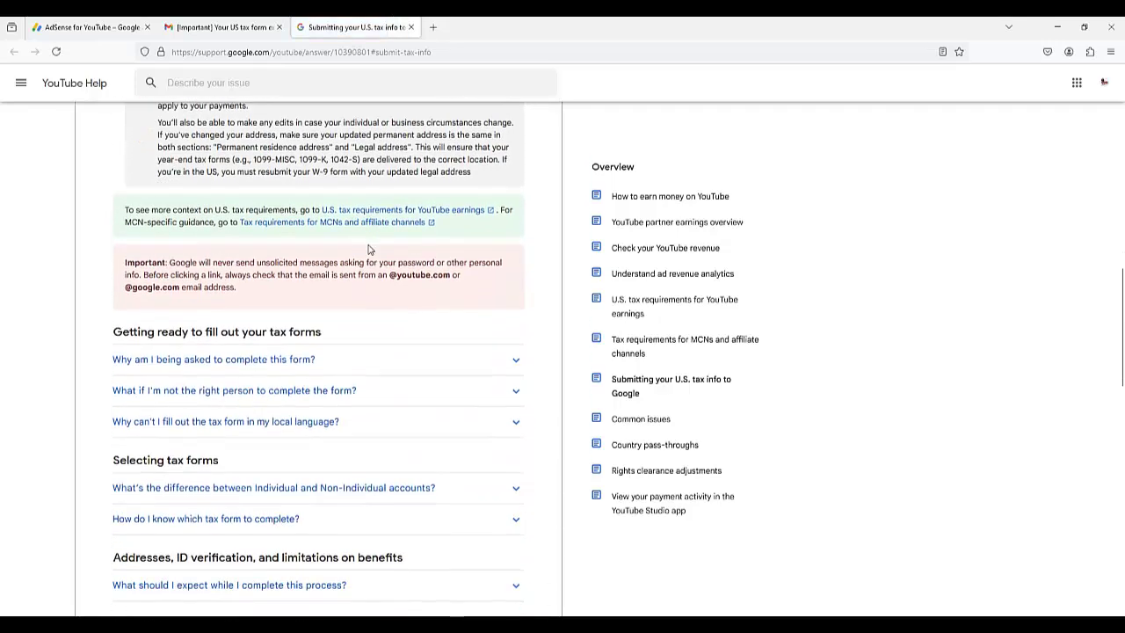
{"action": "scroll", "coordinate": [368, 250], "scroll_direction": "up", "scroll_amount": 3}
{"action": "scroll", "coordinate": [368, 250], "scroll_direction": "up", "scroll_amount": 2}
{"action": "scroll", "coordinate": [351, 229], "scroll_direction": "up", "scroll_amount": 2}
{"action": "scroll", "coordinate": [327, 204], "scroll_direction": "up", "scroll_amount": 2}
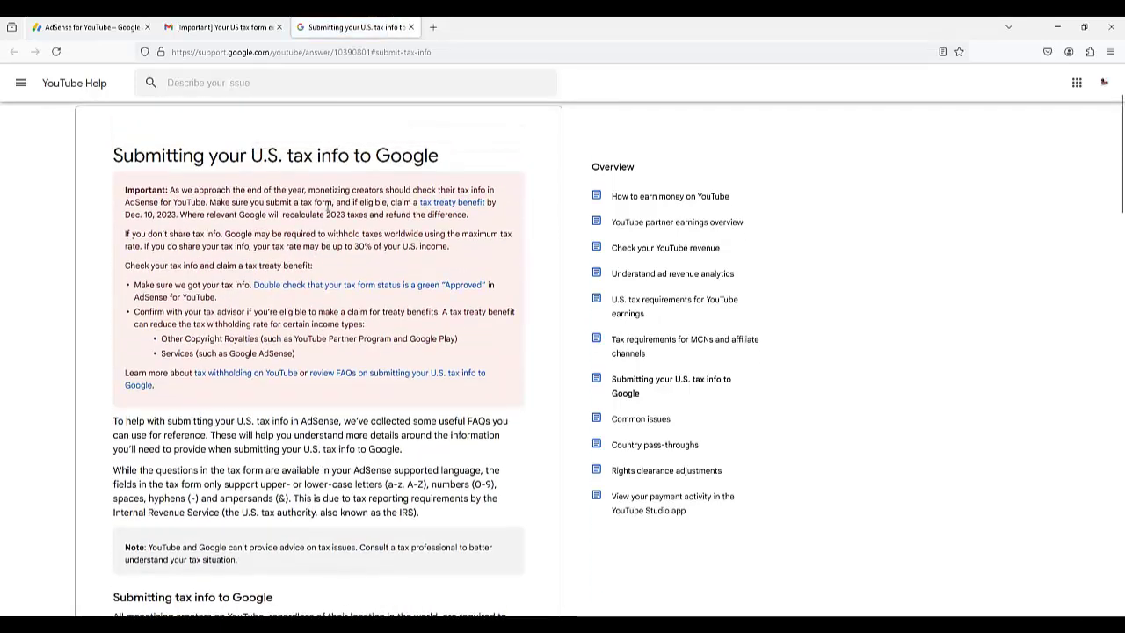
{"action": "left_click_drag", "start_coordinate": [117, 155], "coordinate": [227, 334]}
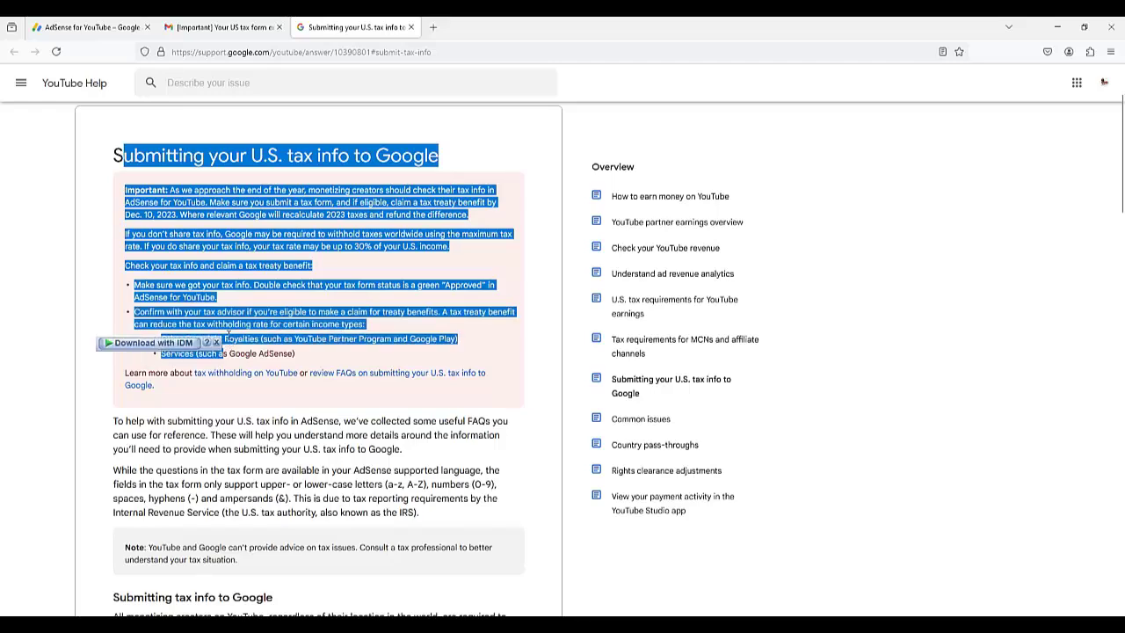
{"action": "left_click", "coordinate": [238, 281]}
{"action": "scroll", "coordinate": [239, 281], "scroll_direction": "down", "scroll_amount": 1}
{"action": "scroll", "coordinate": [239, 281], "scroll_direction": "up", "scroll_amount": 1}
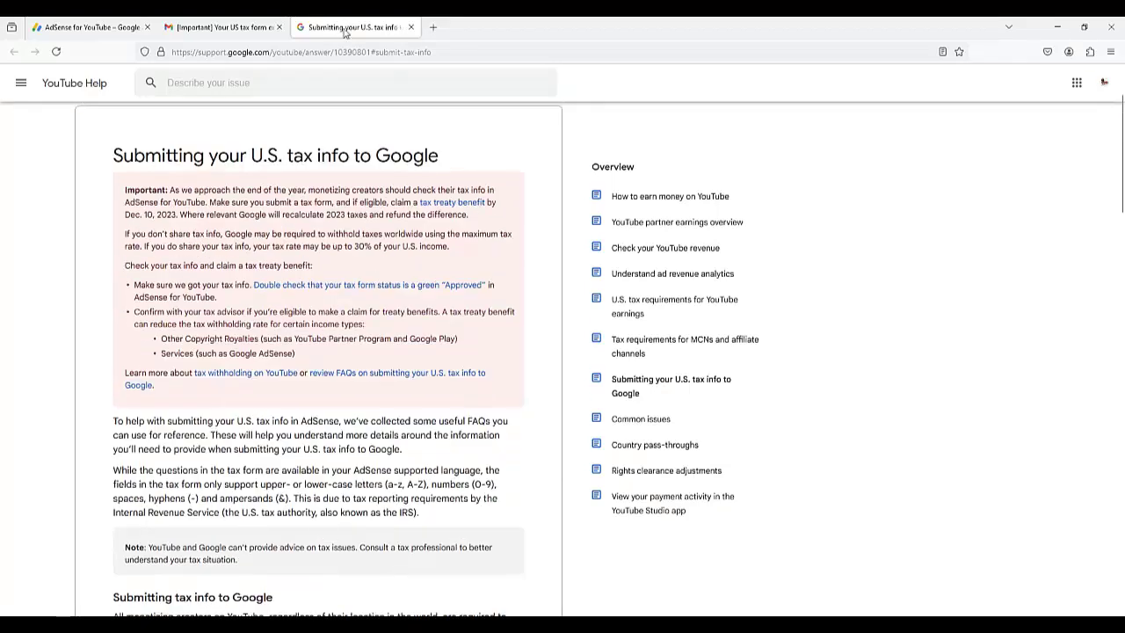
{"action": "left_click", "coordinate": [224, 27]}
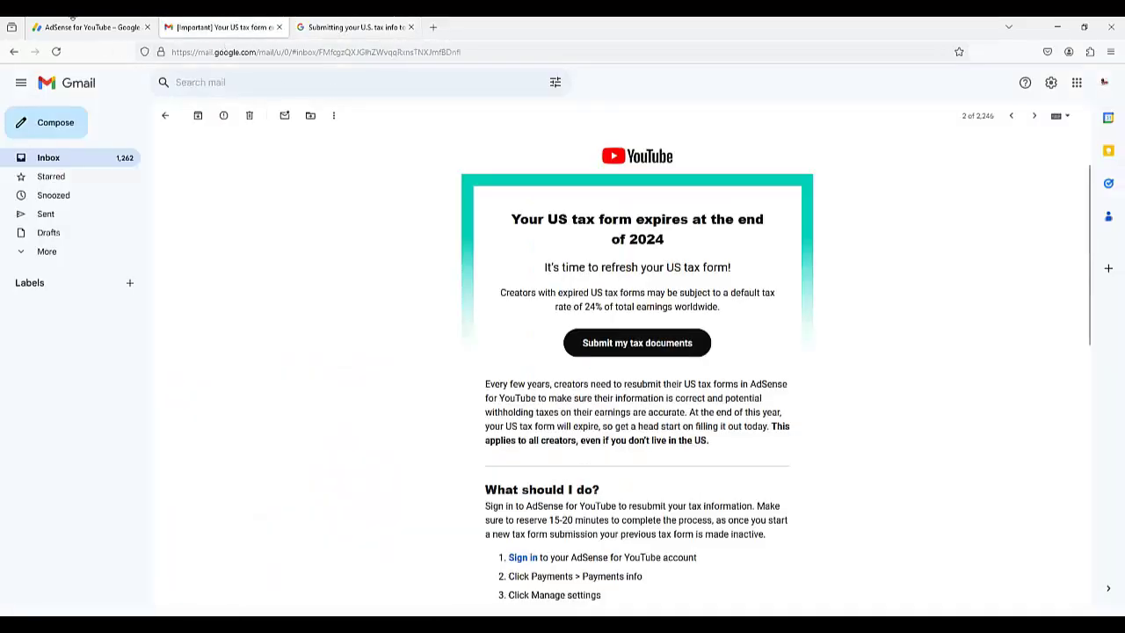
In AdSense Payments info settings, find US tax info: Form W-8 BEN submitted Mar 10, 2021
{"action": "left_click", "coordinate": [97, 27]}
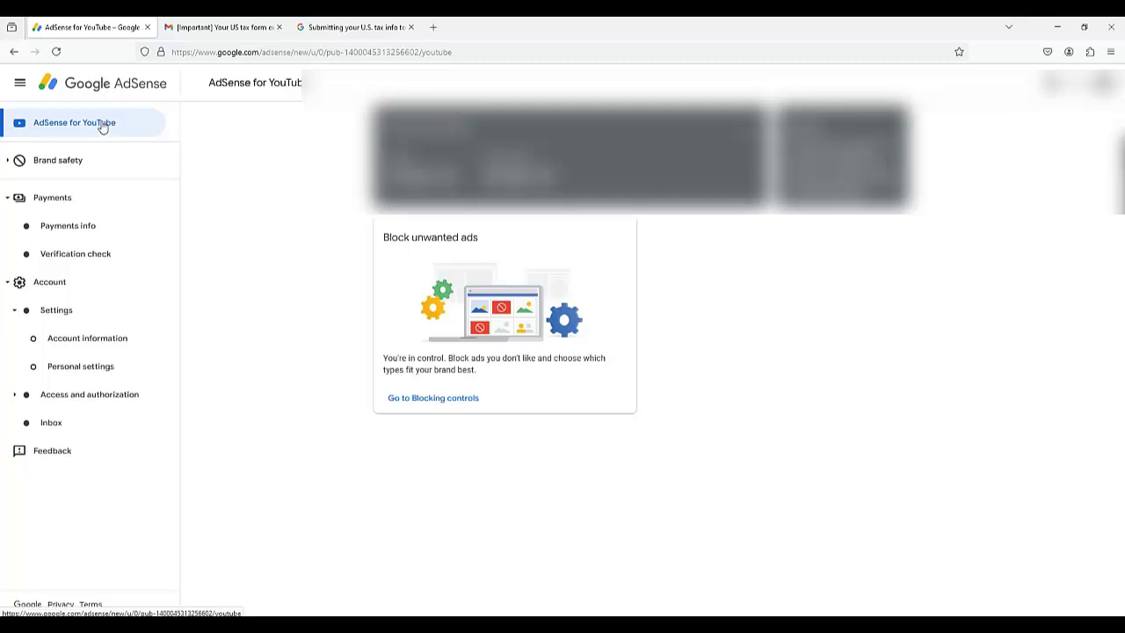
{"action": "left_click", "coordinate": [67, 227]}
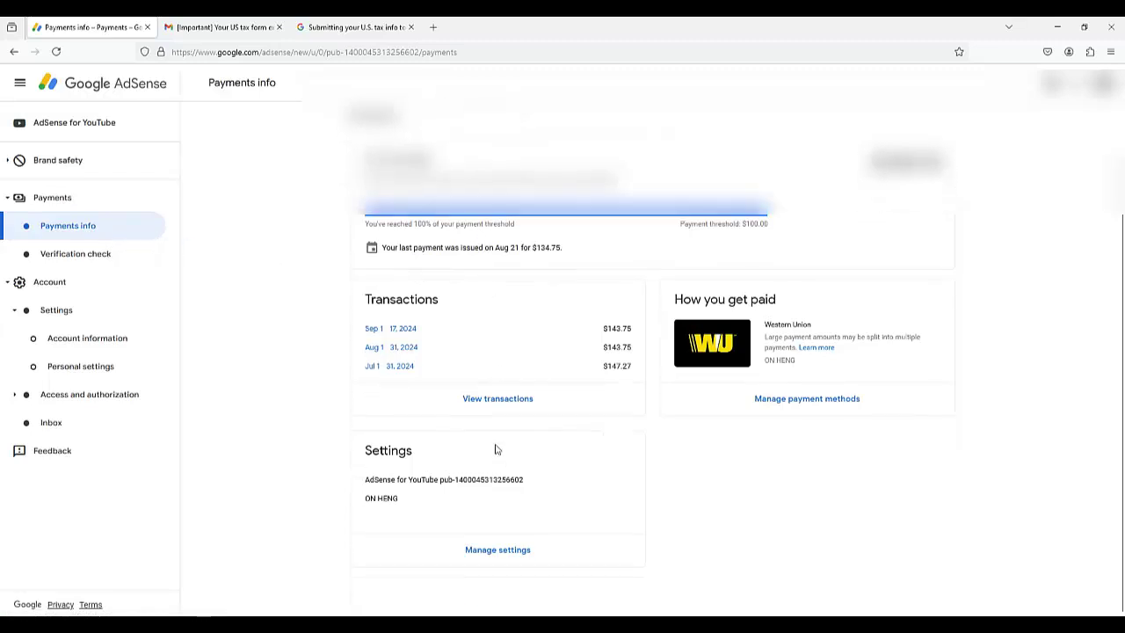
{"action": "left_click", "coordinate": [505, 552]}
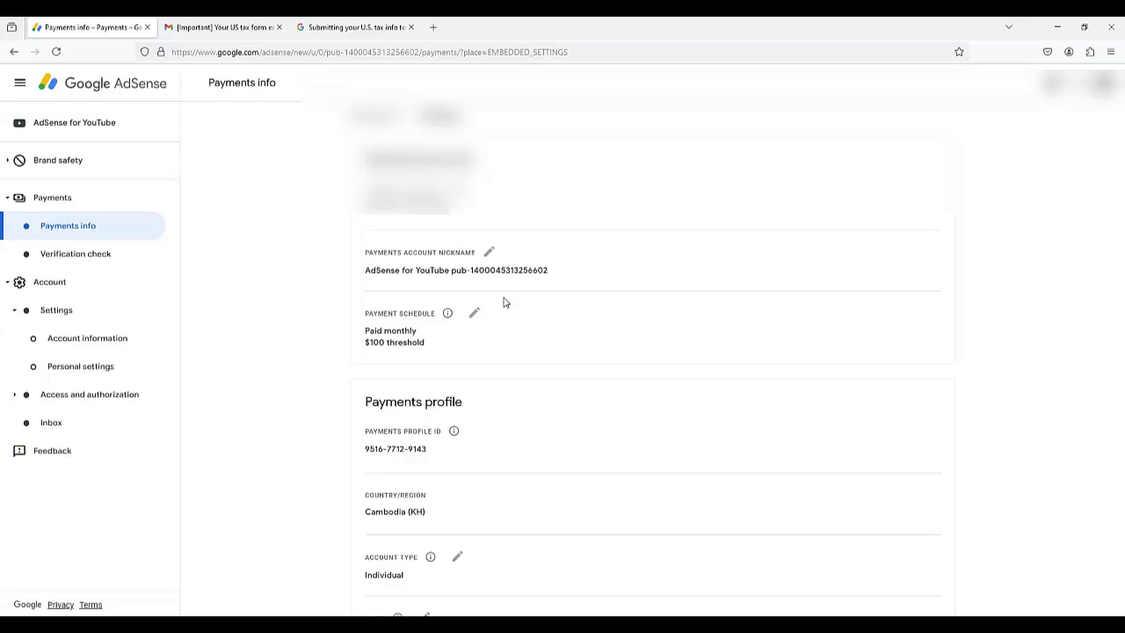
{"action": "scroll", "coordinate": [506, 303], "scroll_direction": "down", "scroll_amount": 1}
{"action": "scroll", "coordinate": [505, 302], "scroll_direction": "down", "scroll_amount": 2}
{"action": "scroll", "coordinate": [506, 303], "scroll_direction": "down", "scroll_amount": 2}
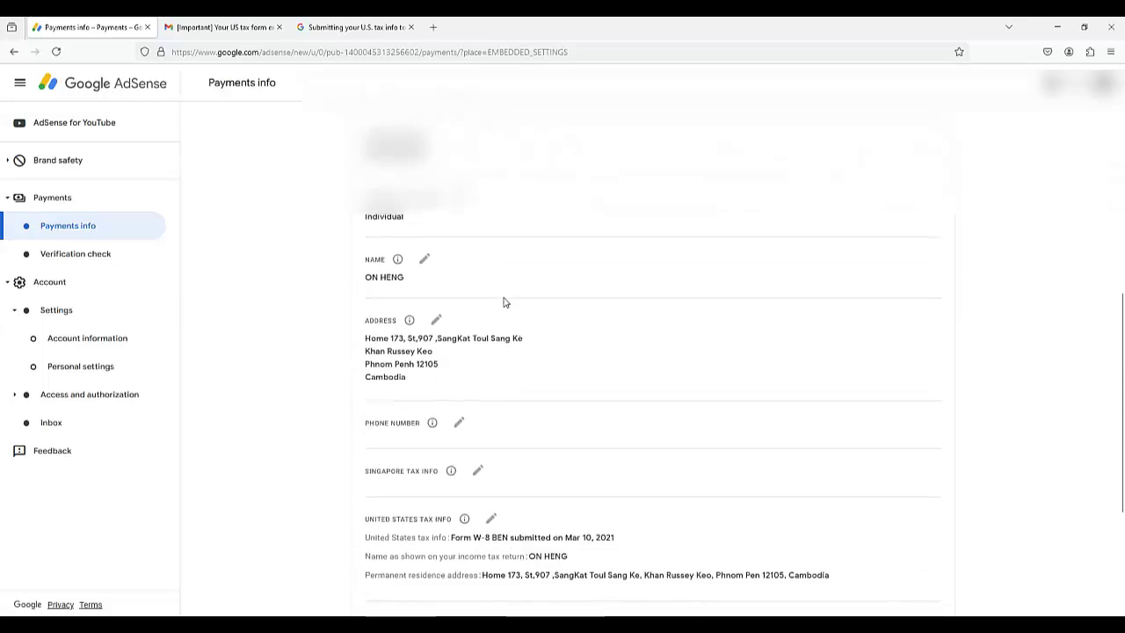
{"action": "scroll", "coordinate": [505, 302], "scroll_direction": "down", "scroll_amount": 2}
{"action": "scroll", "coordinate": [505, 302], "scroll_direction": "down", "scroll_amount": 1}
{"action": "scroll", "coordinate": [495, 291], "scroll_direction": "down", "scroll_amount": 1}
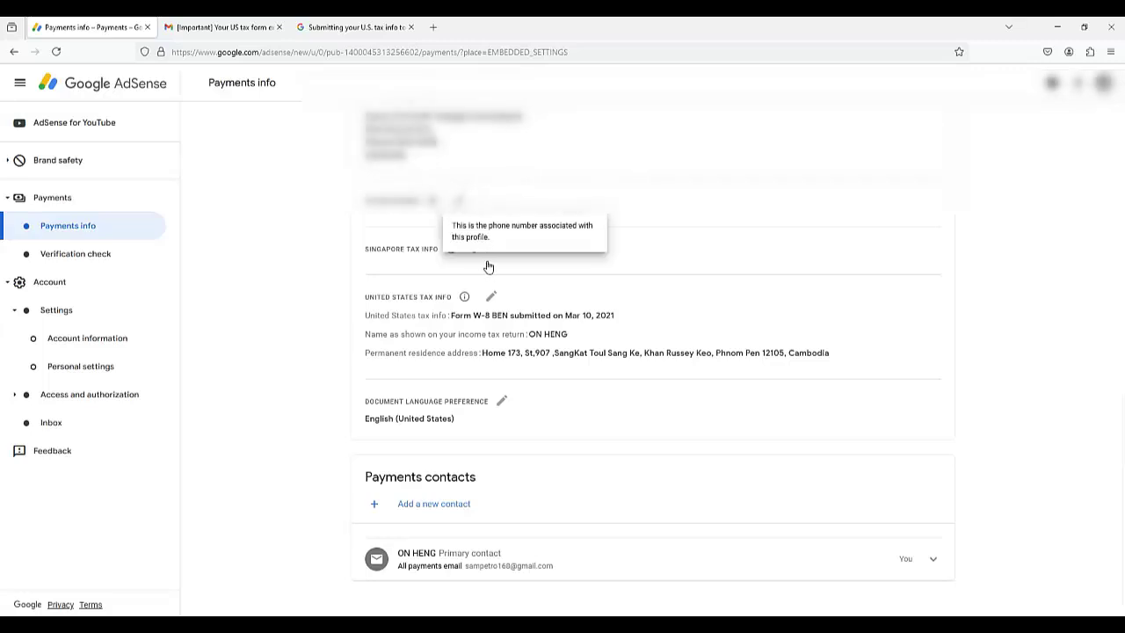
{"action": "scroll", "coordinate": [518, 306], "scroll_direction": "up", "scroll_amount": 1}
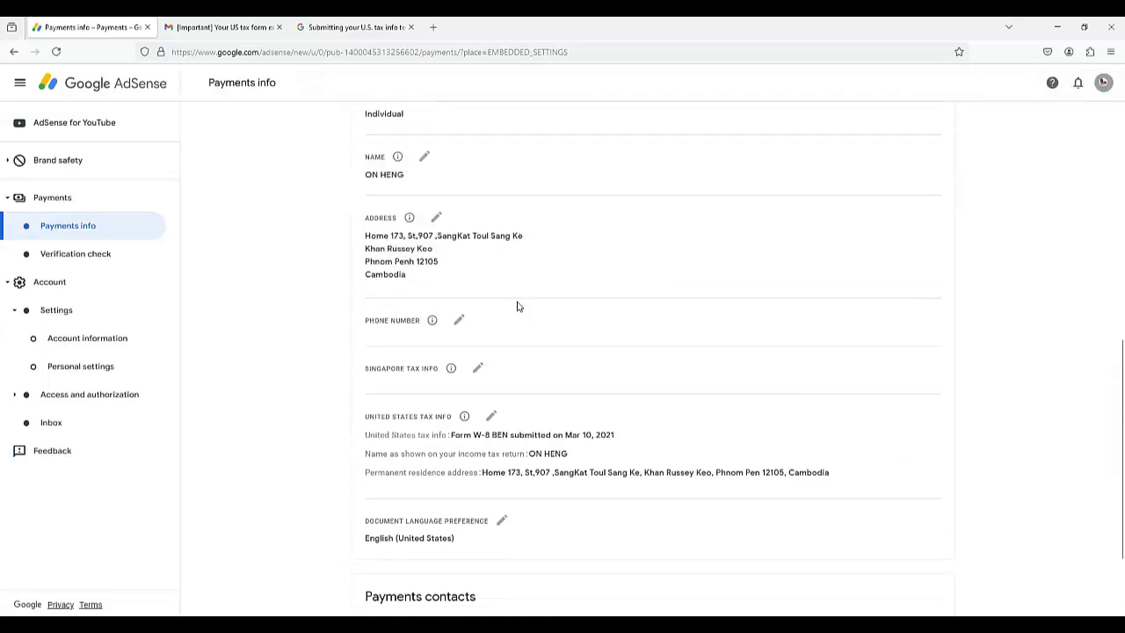
{"action": "scroll", "coordinate": [517, 306], "scroll_direction": "down", "scroll_amount": 1}
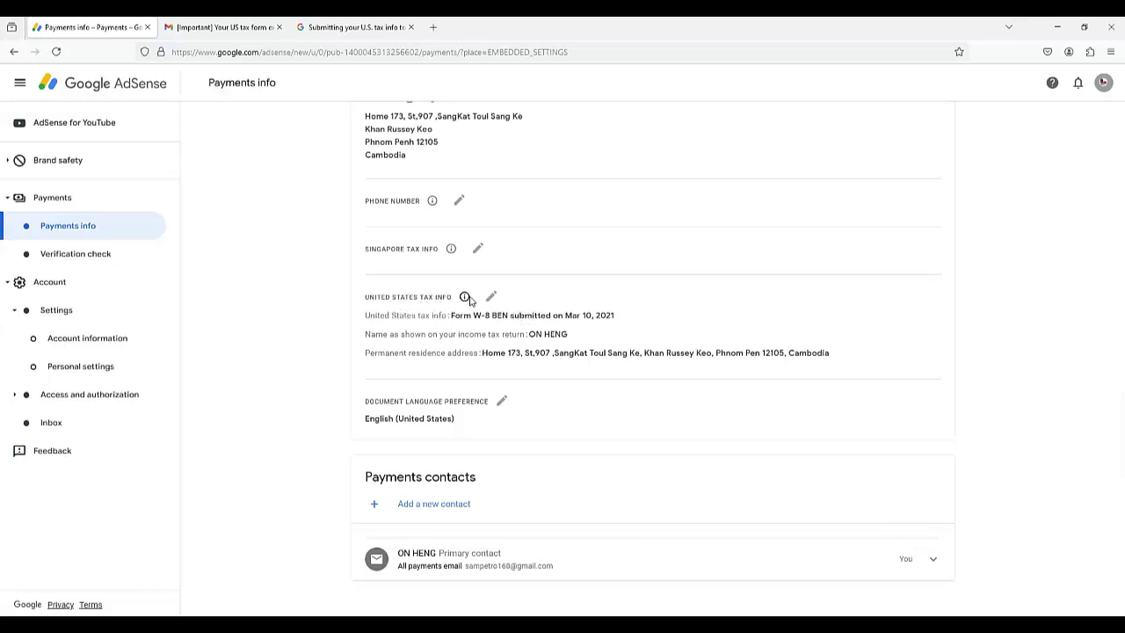
{"action": "left_click", "coordinate": [199, 27]}
Mark 'United States tax info' in the email's step 4, then return to the AdSense payments profile
{"action": "scroll", "coordinate": [498, 255], "scroll_direction": "down", "scroll_amount": 3}
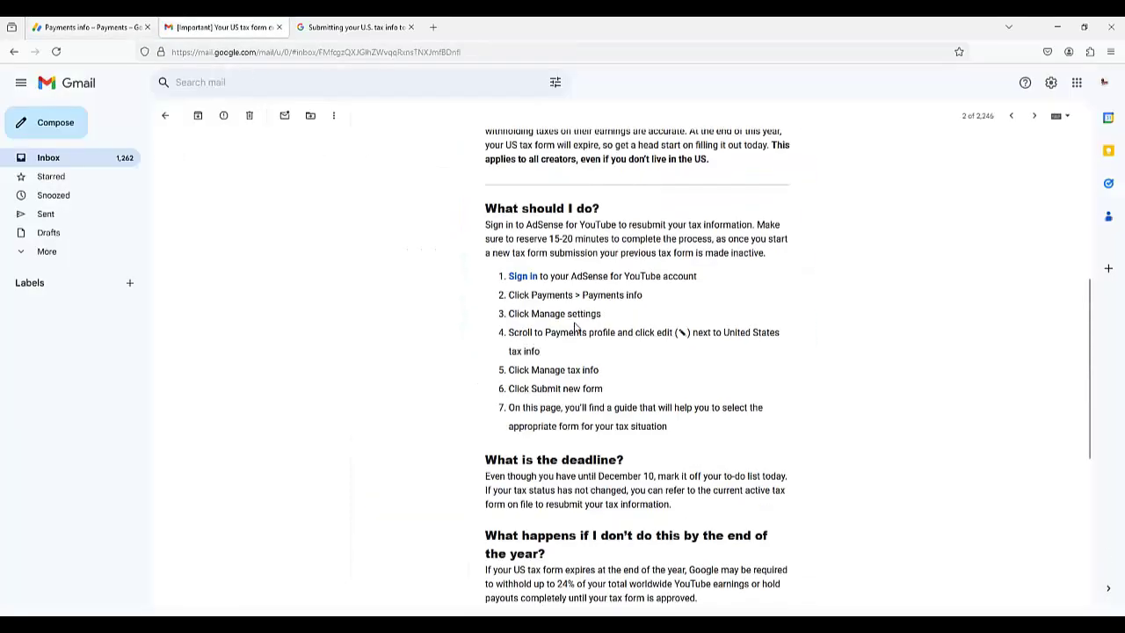
{"action": "scroll", "coordinate": [574, 326], "scroll_direction": "down", "scroll_amount": 2}
{"action": "scroll", "coordinate": [528, 304], "scroll_direction": "up", "scroll_amount": 1}
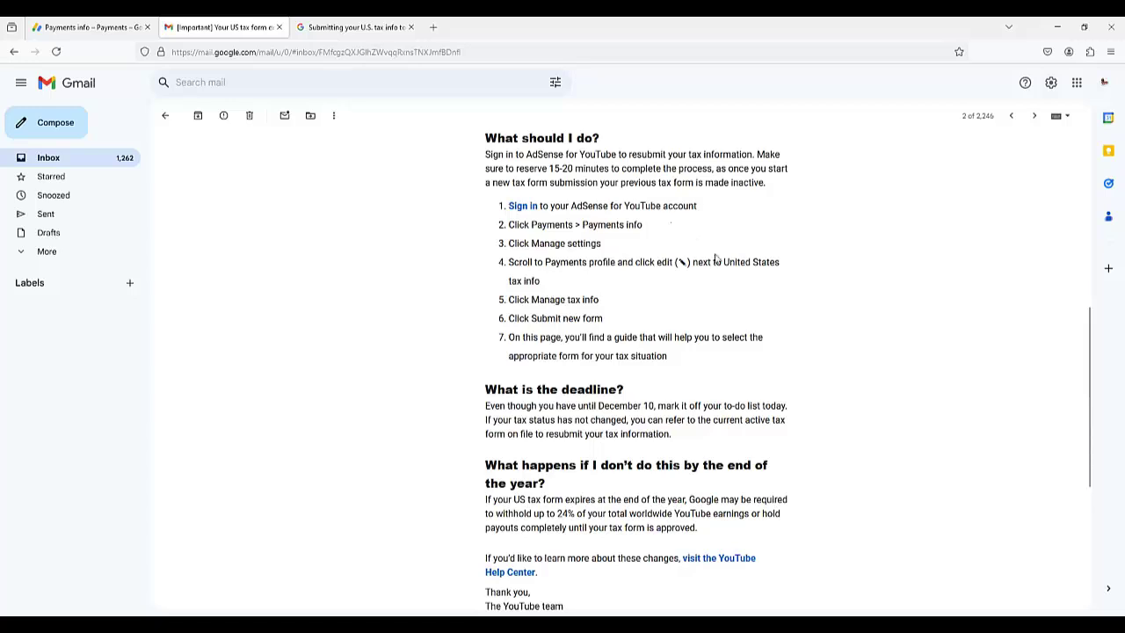
{"action": "left_click_drag", "start_coordinate": [725, 262], "coordinate": [712, 292]}
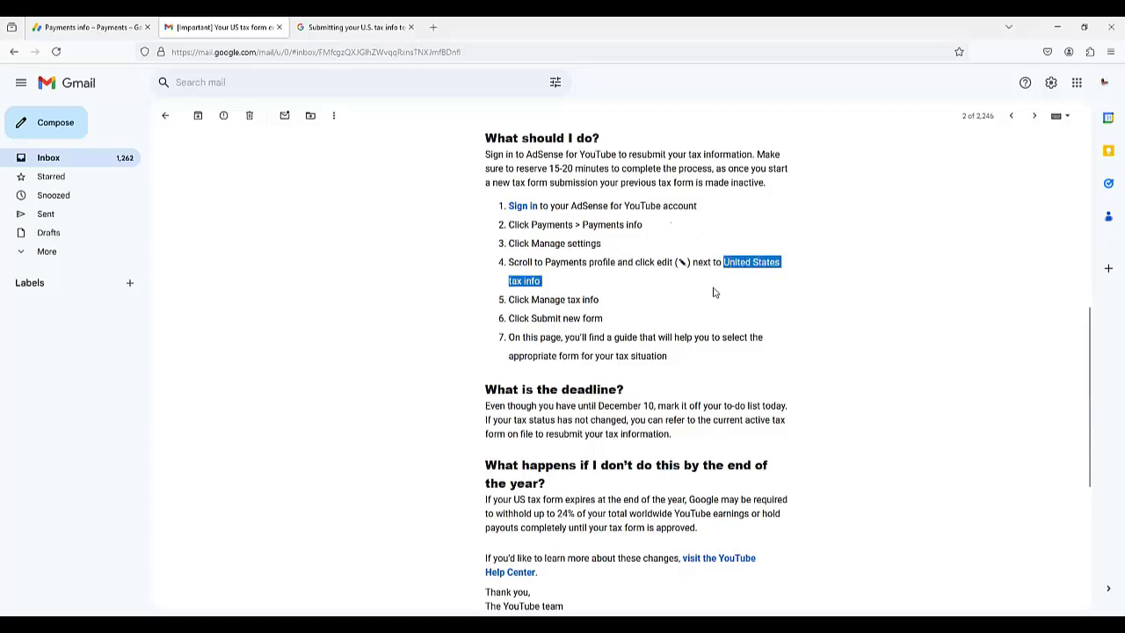
{"action": "left_click", "coordinate": [82, 27]}
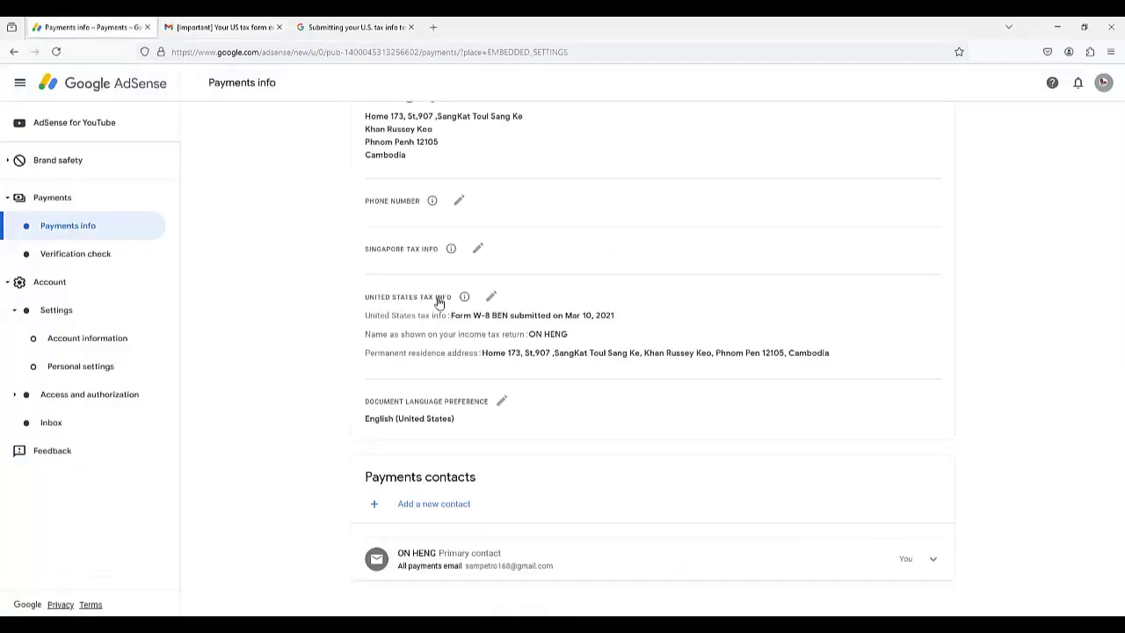
Open Manage tax info and expand the approved W-8BEN details expiring December 31, 2024
{"action": "left_click", "coordinate": [491, 296]}
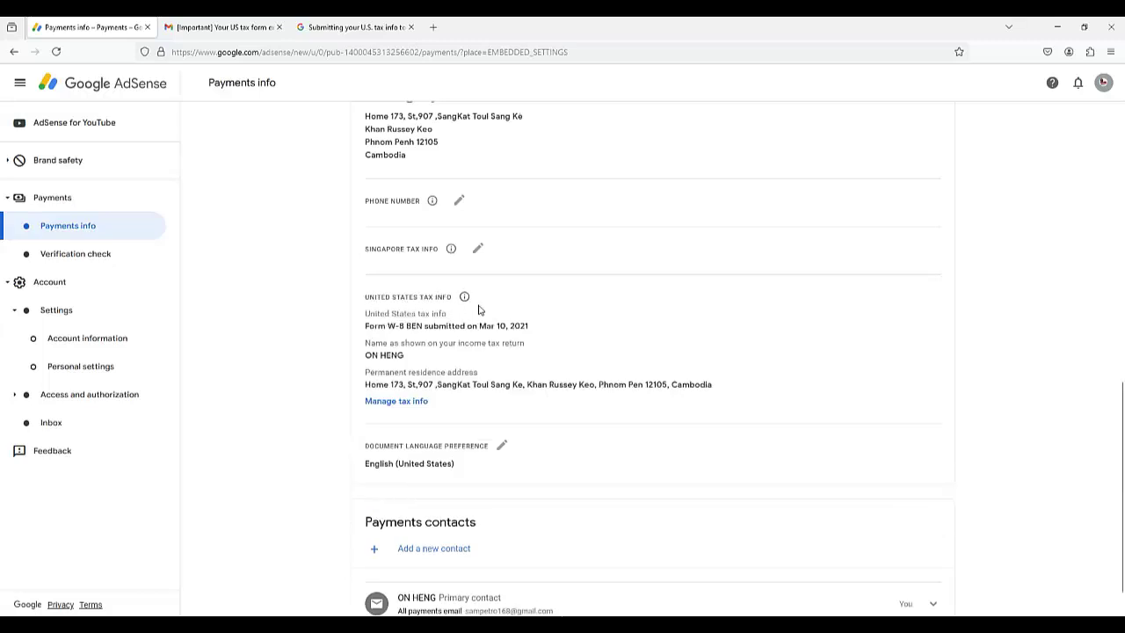
{"action": "left_click", "coordinate": [408, 404]}
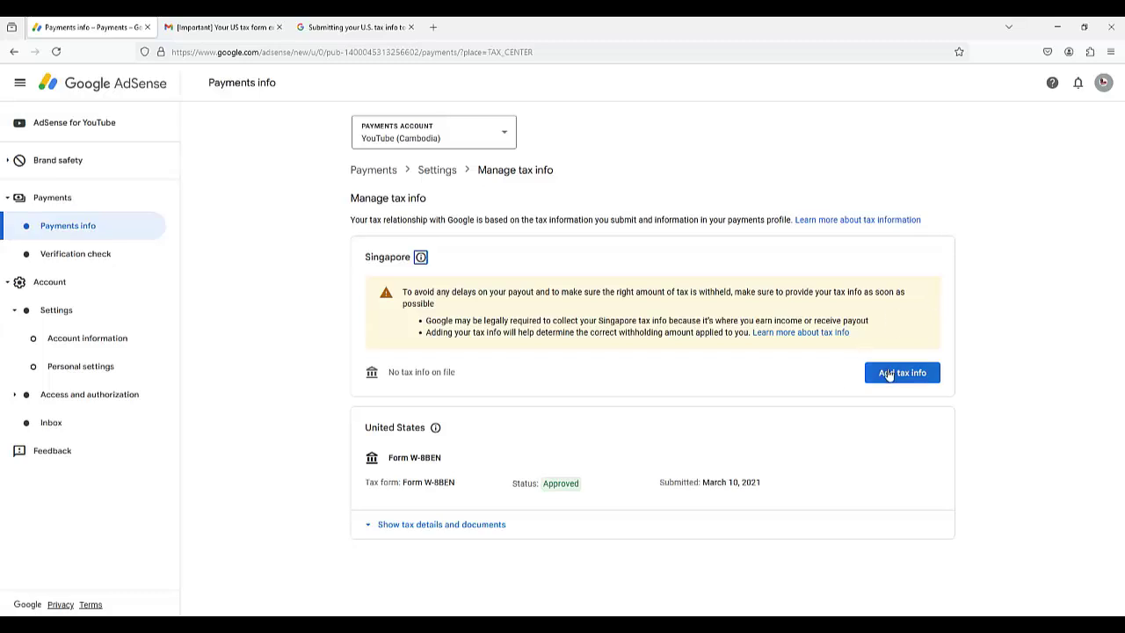
{"action": "left_click", "coordinate": [368, 528]}
{"action": "scroll", "coordinate": [372, 522], "scroll_direction": "down", "scroll_amount": 2}
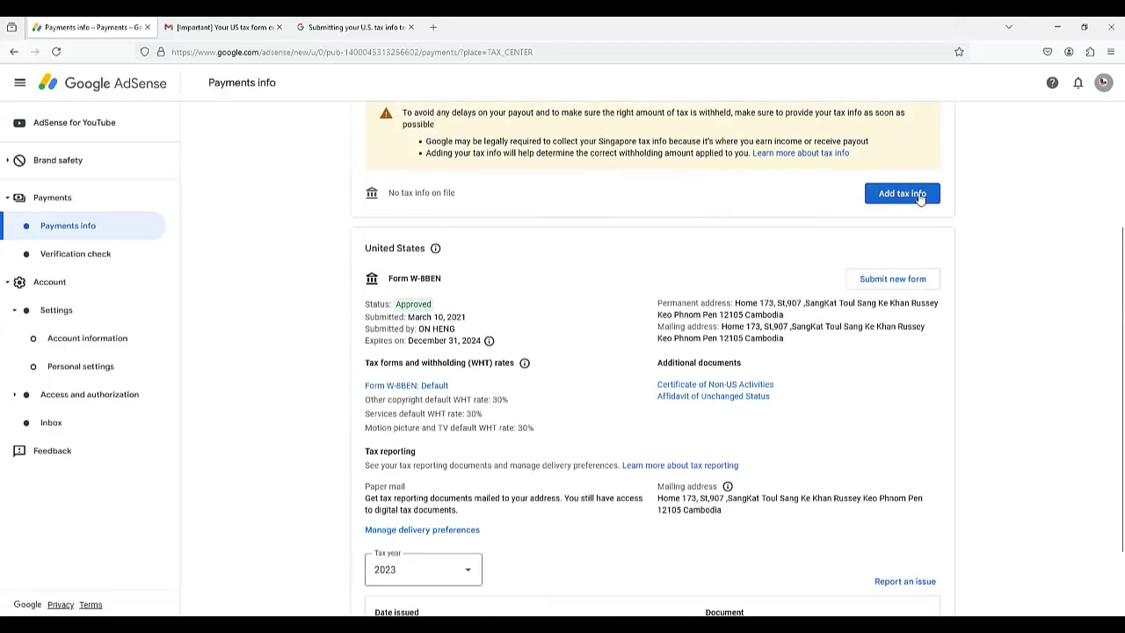
{"action": "scroll", "coordinate": [644, 211], "scroll_direction": "up", "scroll_amount": 1}
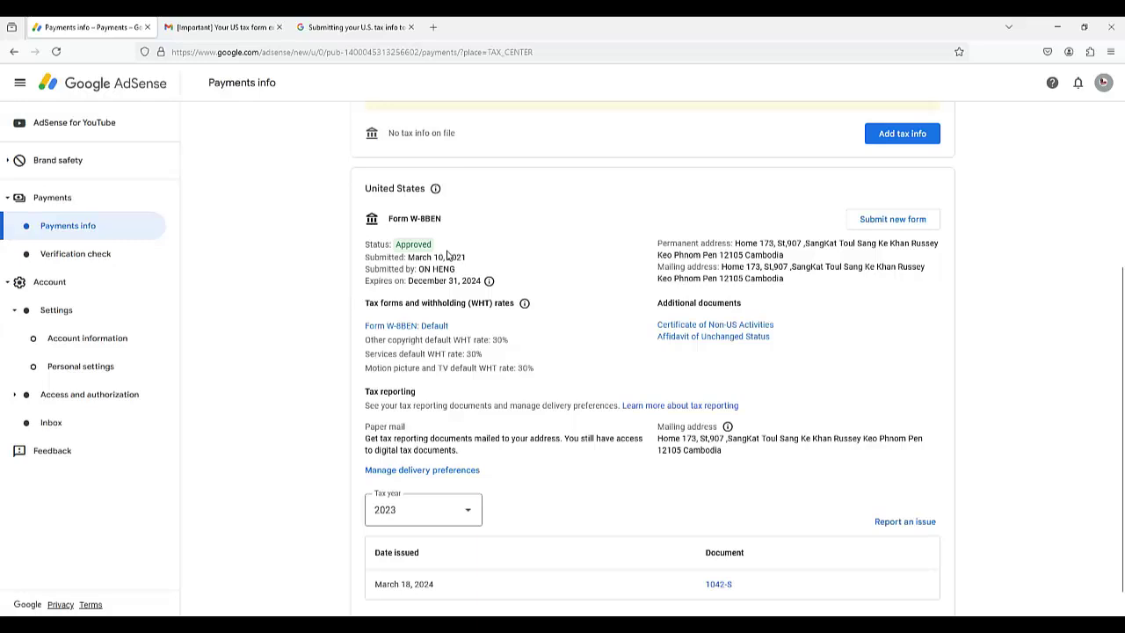
{"action": "scroll", "coordinate": [448, 260], "scroll_direction": "down", "scroll_amount": 1}
{"action": "scroll", "coordinate": [440, 270], "scroll_direction": "up", "scroll_amount": 2}
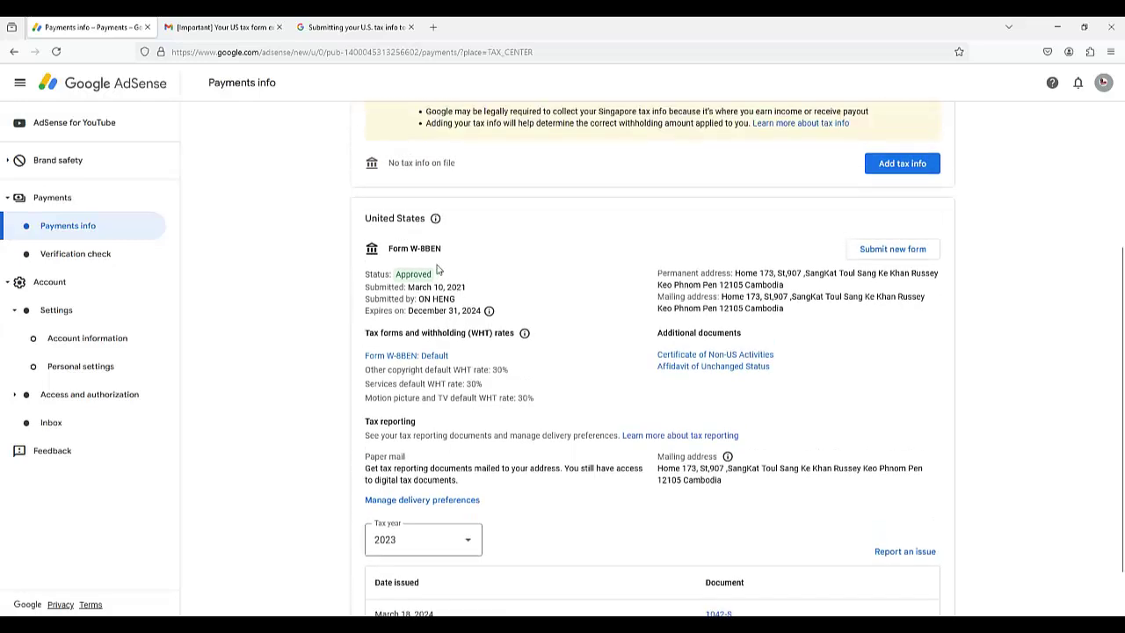
{"action": "left_click_drag", "start_coordinate": [474, 290], "coordinate": [374, 288]}
{"action": "left_click", "coordinate": [573, 272]}
{"action": "scroll", "coordinate": [679, 272], "scroll_direction": "up", "scroll_amount": 2}
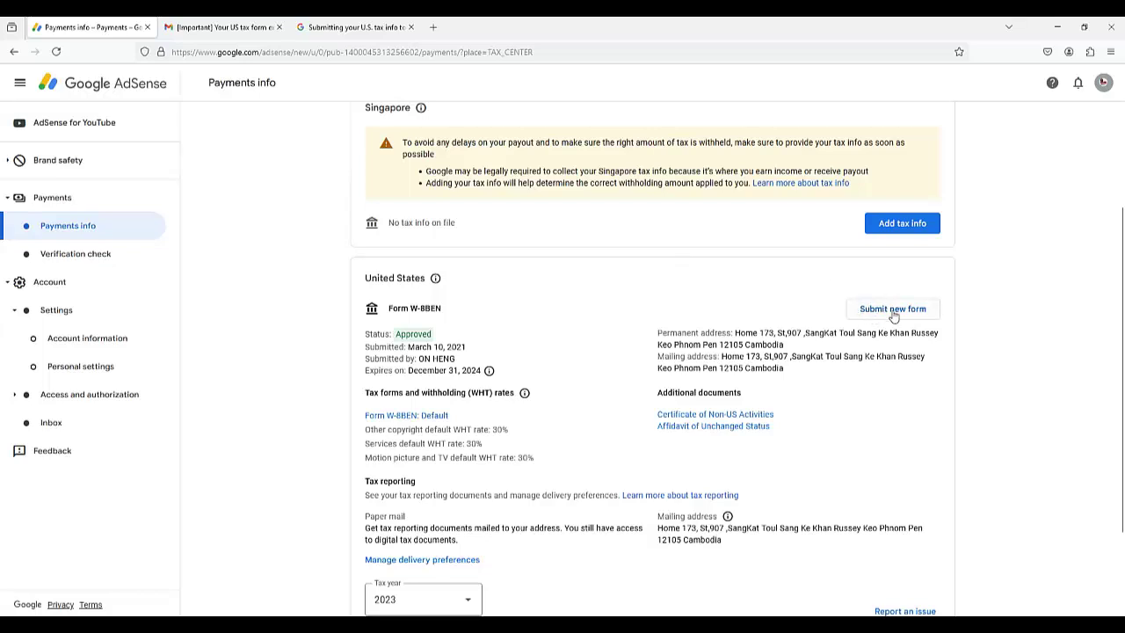
Check the email's step 6 about submitting a new form, then come back to the tax info page
{"action": "left_click", "coordinate": [217, 27]}
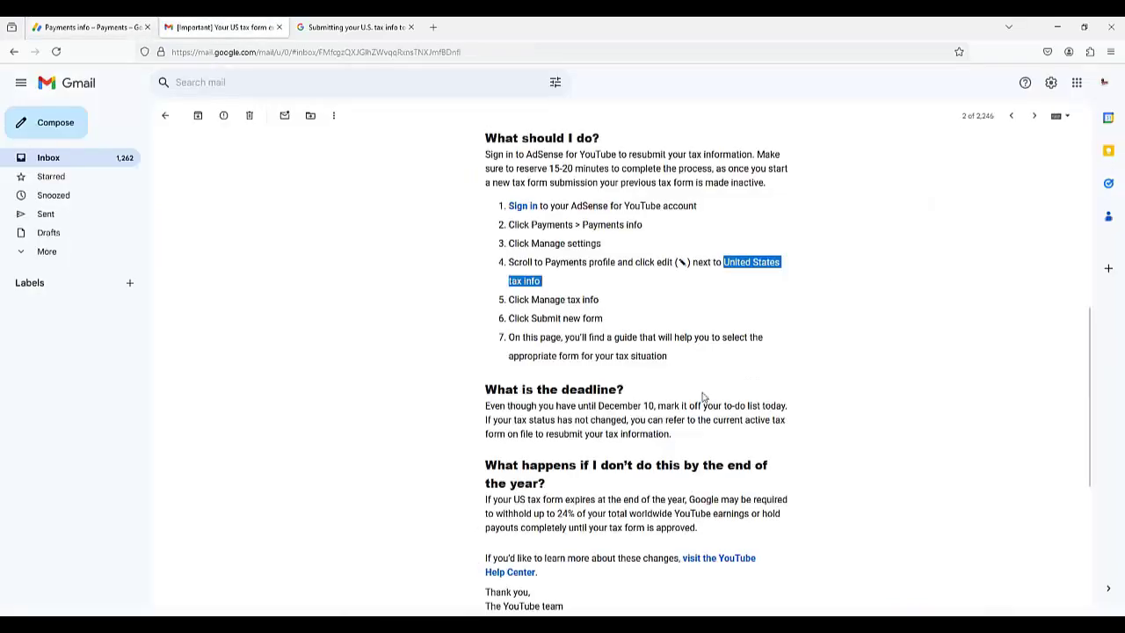
{"action": "left_click", "coordinate": [568, 319]}
{"action": "left_click_drag", "start_coordinate": [510, 319], "coordinate": [604, 327]}
{"action": "left_click", "coordinate": [334, 27]}
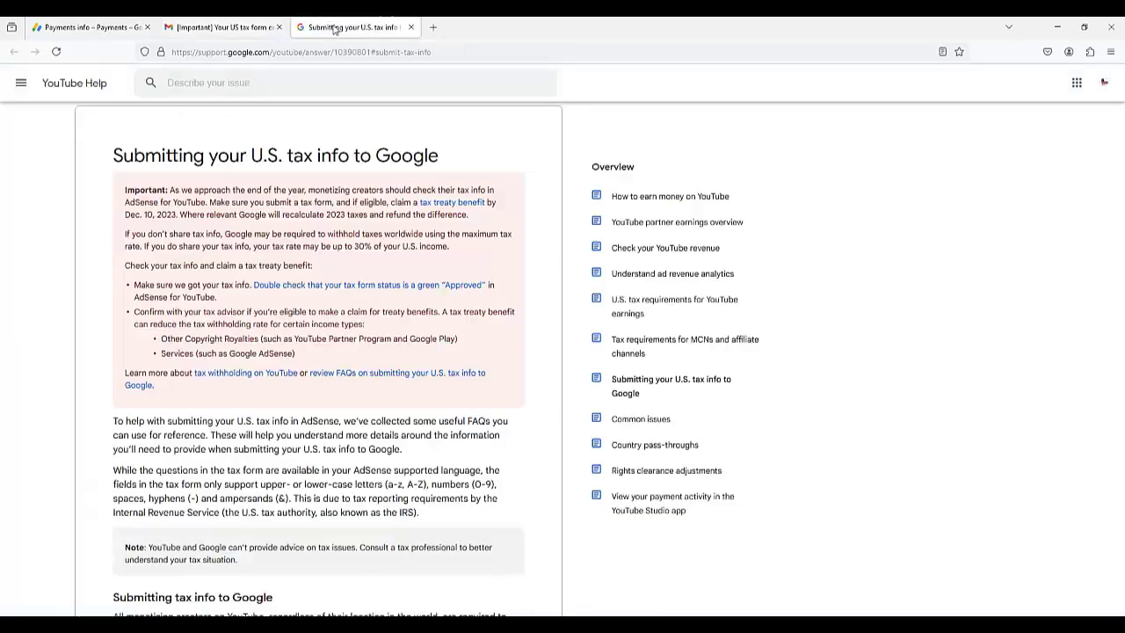
{"action": "left_click", "coordinate": [132, 27]}
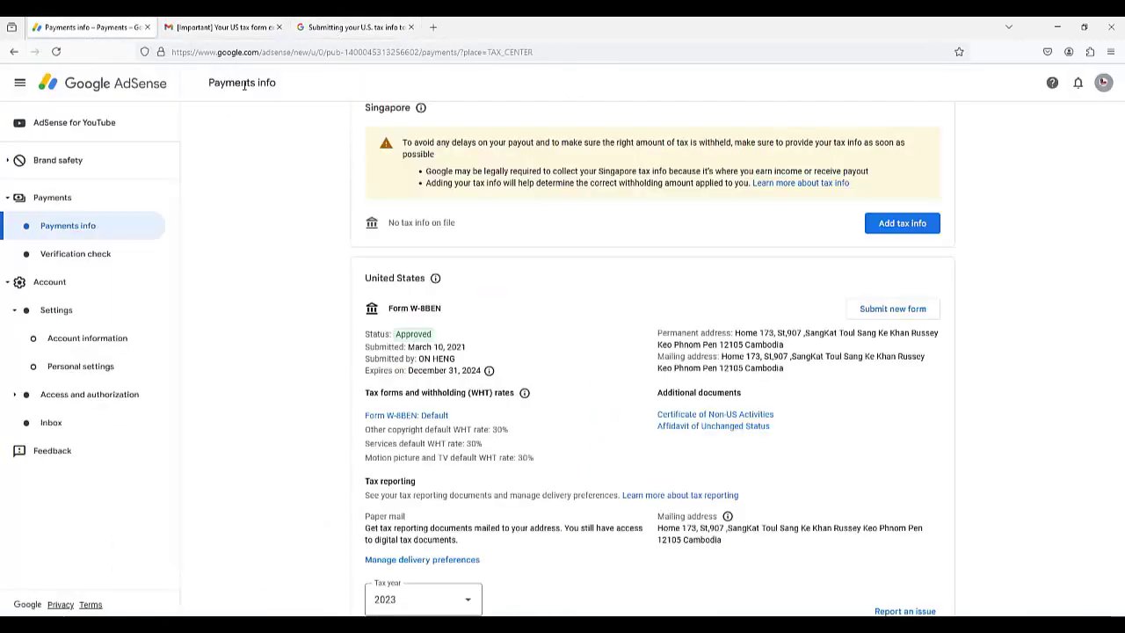
Choose Submit new form, confirm Start new form and Start form, and verify with the account password
{"action": "left_click", "coordinate": [894, 307]}
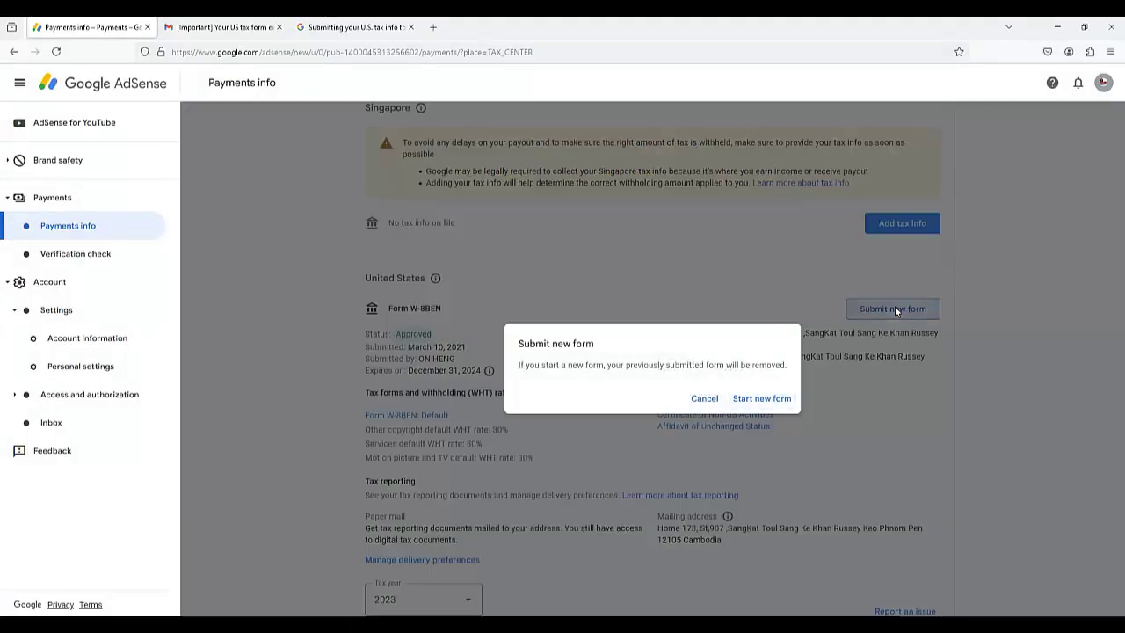
{"action": "left_click", "coordinate": [762, 398]}
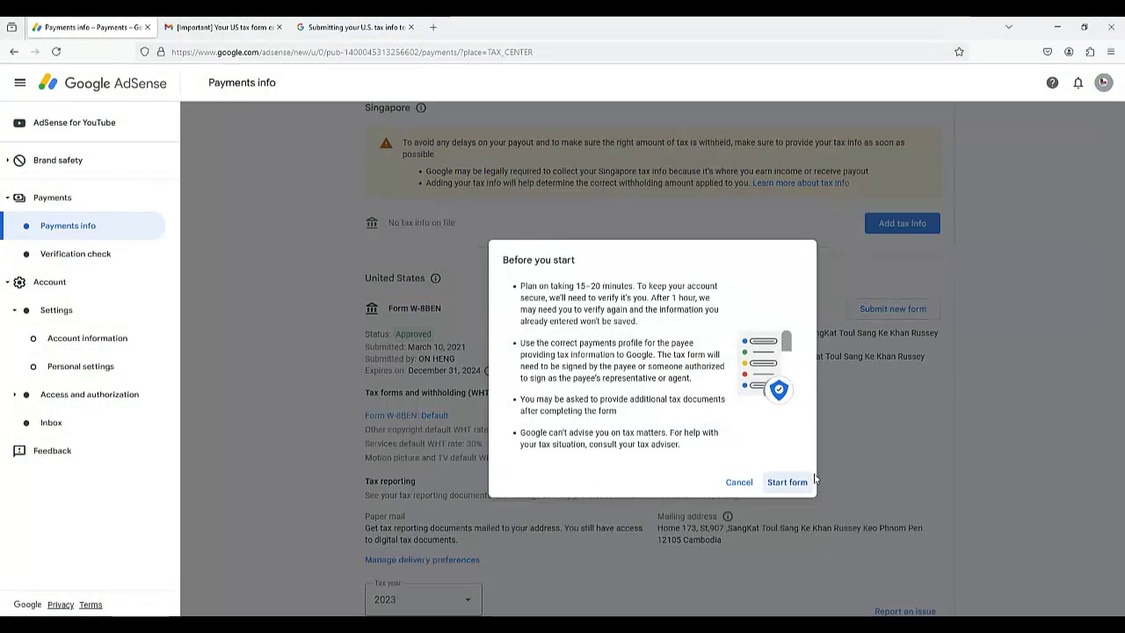
{"action": "left_click", "coordinate": [794, 482]}
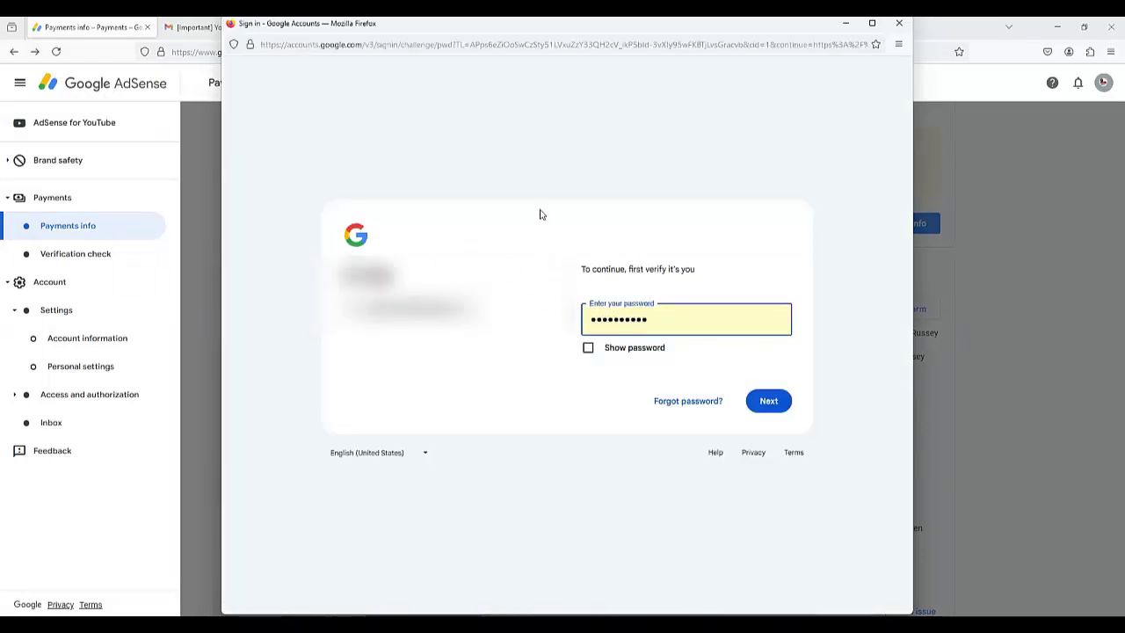
{"action": "left_click", "coordinate": [769, 401]}
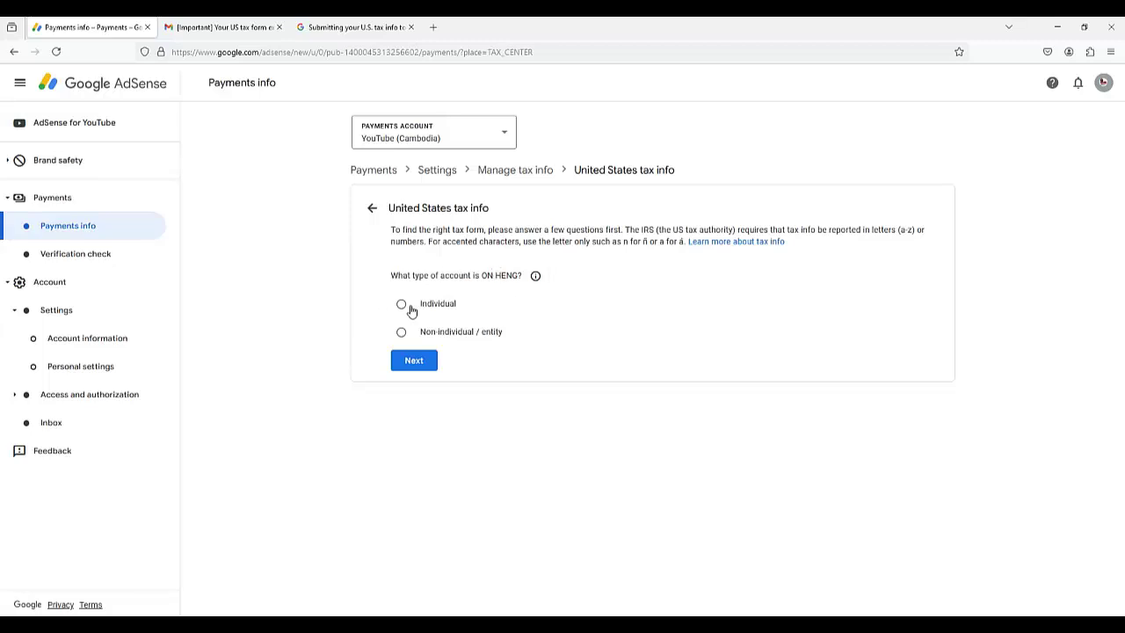
Answer Individual and not a US citizen or resident, then pick W-8BEN and start that form
{"action": "left_click", "coordinate": [420, 359]}
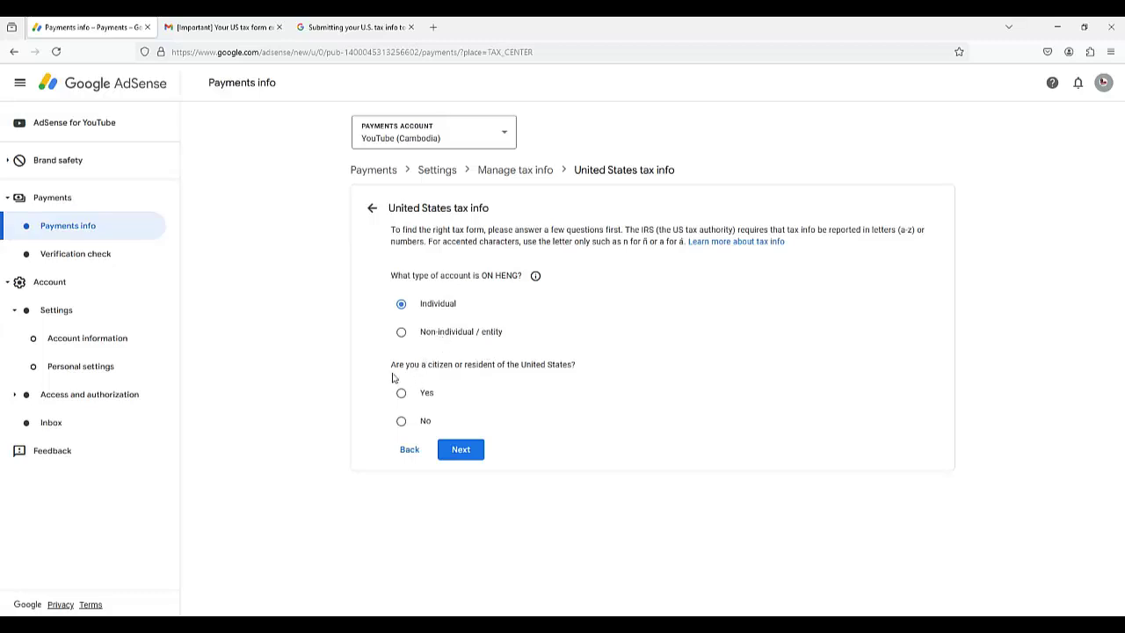
{"action": "left_click", "coordinate": [403, 422]}
{"action": "left_click", "coordinate": [473, 453]}
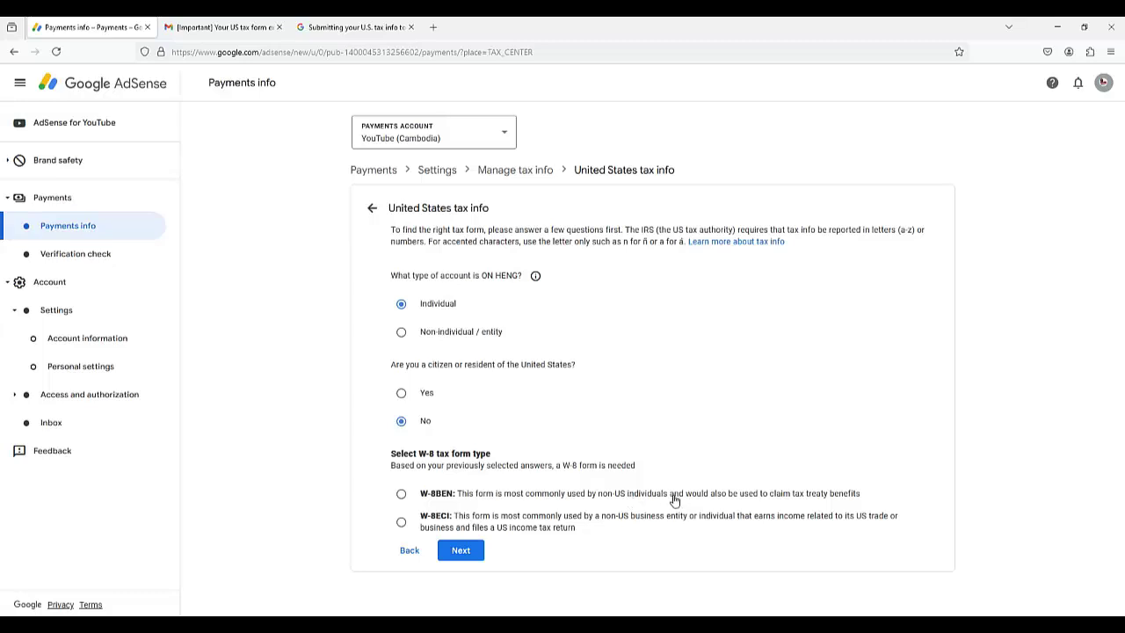
{"action": "left_click", "coordinate": [401, 495]}
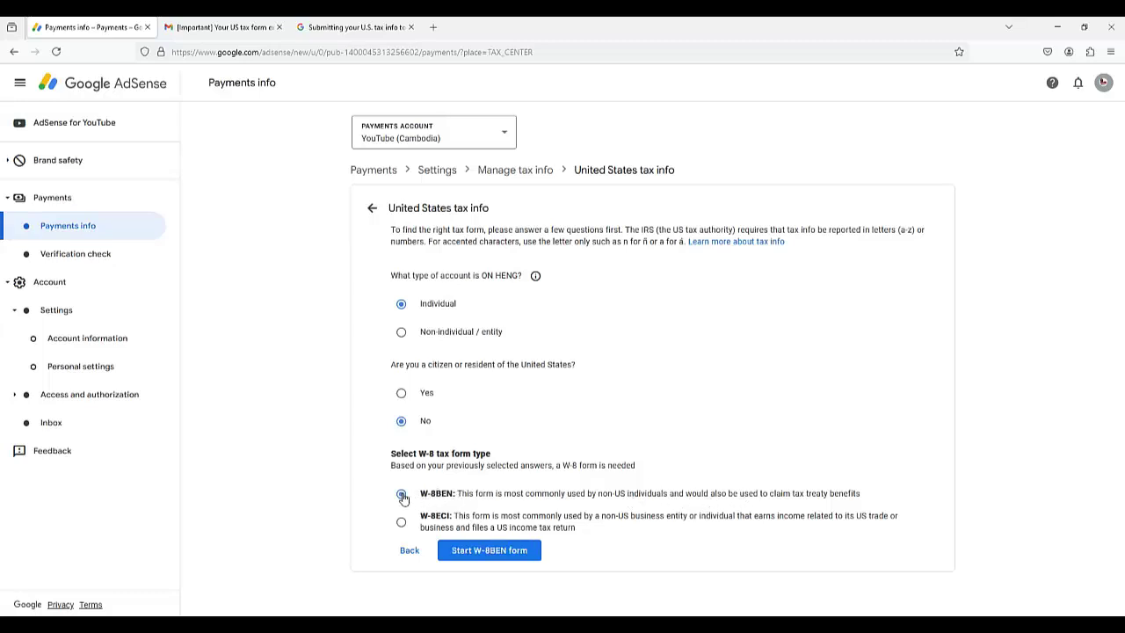
{"action": "left_click", "coordinate": [494, 550]}
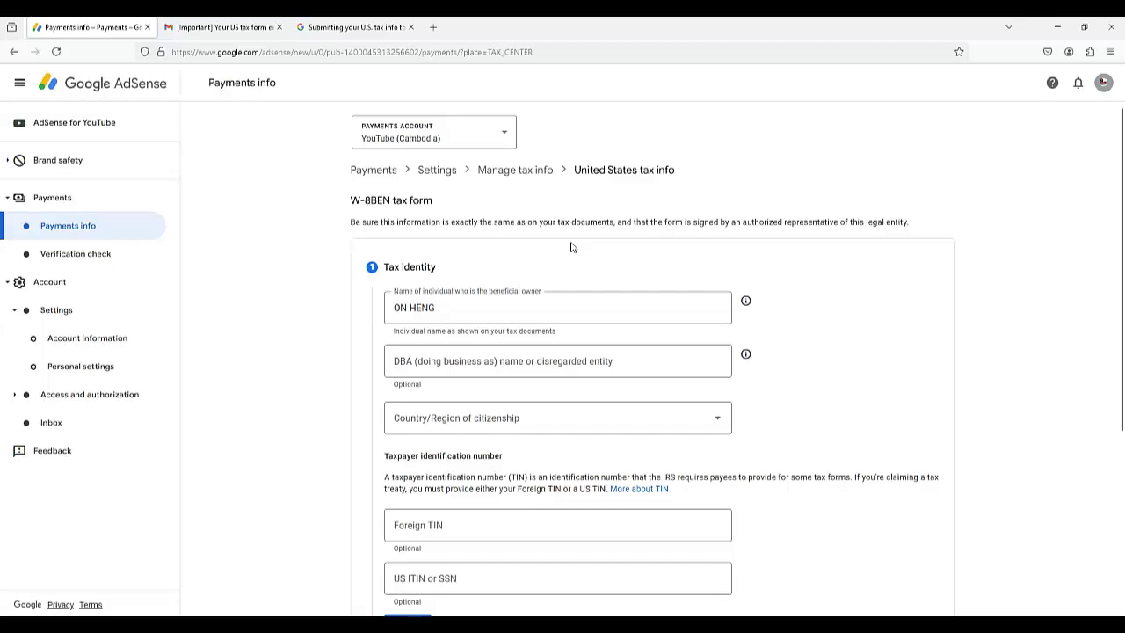
Select Cambodia as the country of citizenship in the W-8BEN tax identity step
{"action": "scroll", "coordinate": [520, 274], "scroll_direction": "down", "scroll_amount": 1}
{"action": "left_click", "coordinate": [482, 255]}
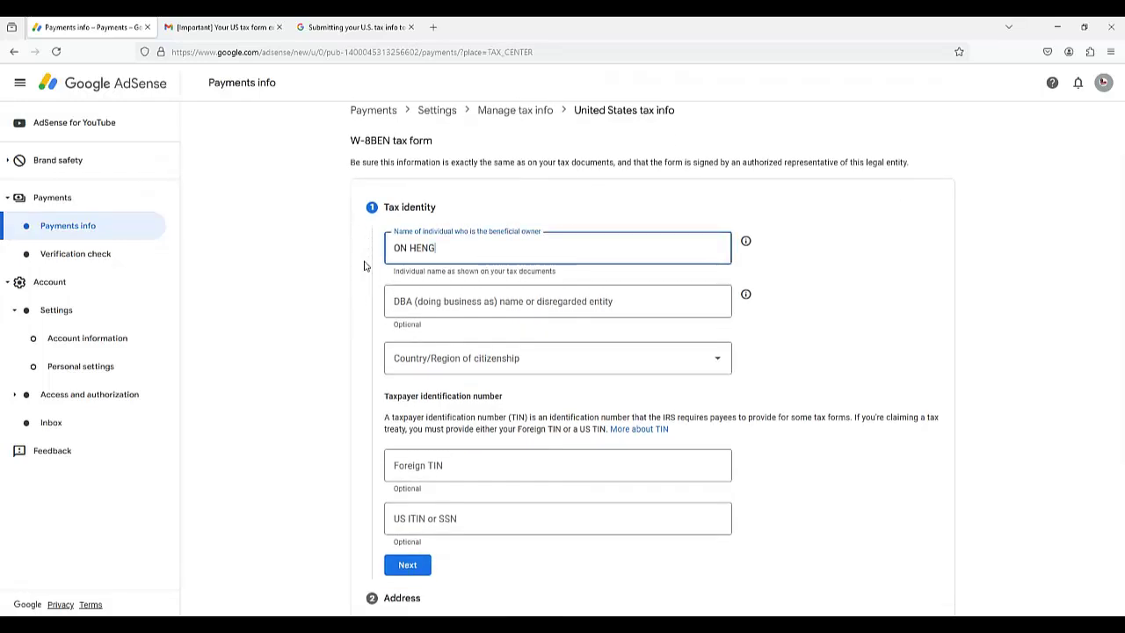
{"action": "double_click", "coordinate": [422, 325]}
{"action": "left_click", "coordinate": [498, 359]}
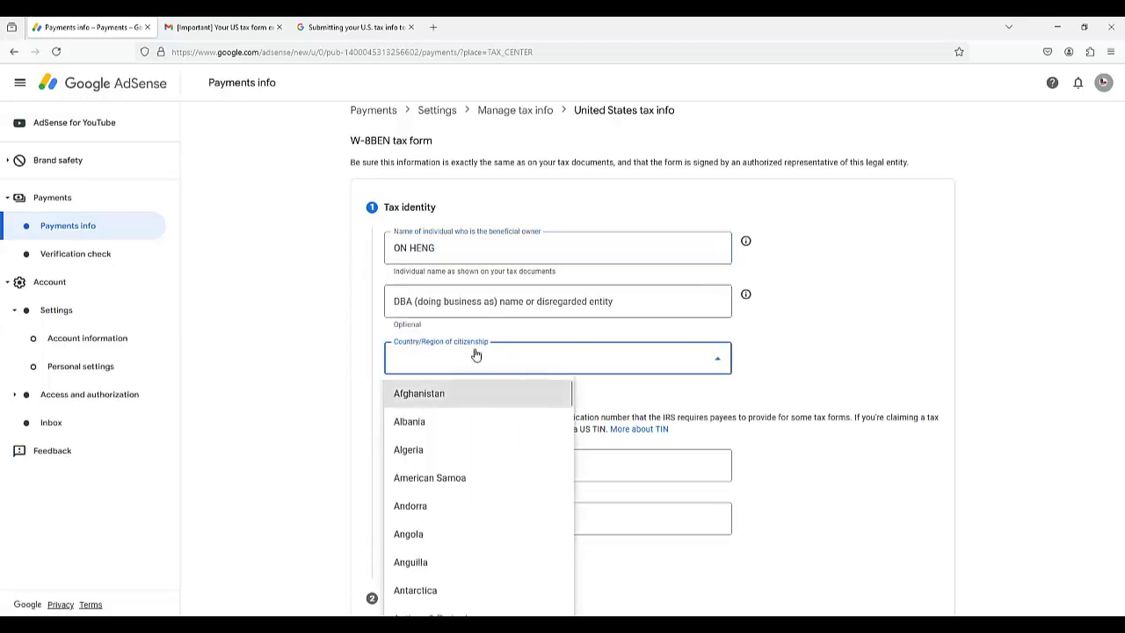
{"action": "scroll", "coordinate": [513, 457], "scroll_direction": "down", "scroll_amount": 2}
{"action": "scroll", "coordinate": [514, 459], "scroll_direction": "down", "scroll_amount": 1}
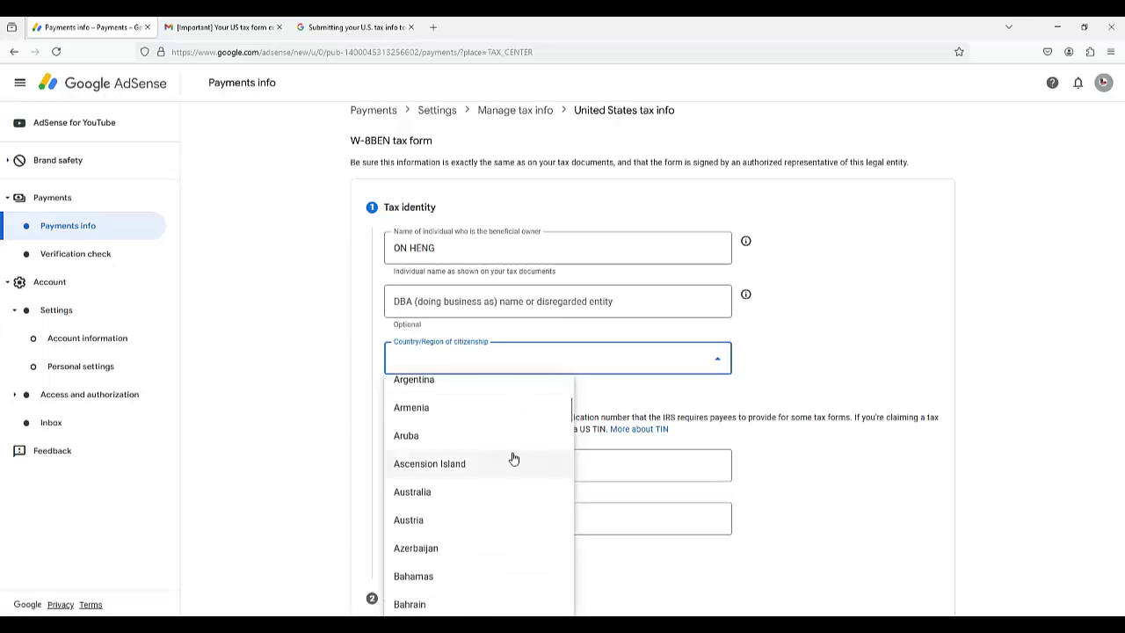
{"action": "scroll", "coordinate": [514, 459], "scroll_direction": "down", "scroll_amount": 2}
{"action": "scroll", "coordinate": [514, 458], "scroll_direction": "down", "scroll_amount": 1}
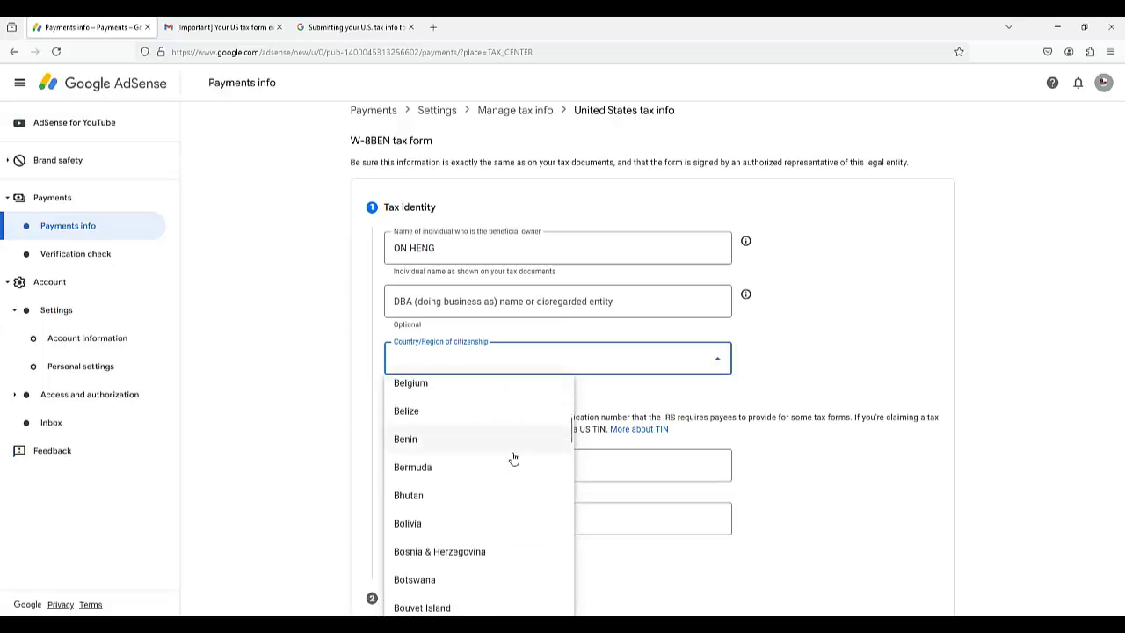
{"action": "scroll", "coordinate": [514, 458], "scroll_direction": "down", "scroll_amount": 2}
{"action": "scroll", "coordinate": [514, 457], "scroll_direction": "down", "scroll_amount": 1}
{"action": "scroll", "coordinate": [510, 455], "scroll_direction": "down", "scroll_amount": 1}
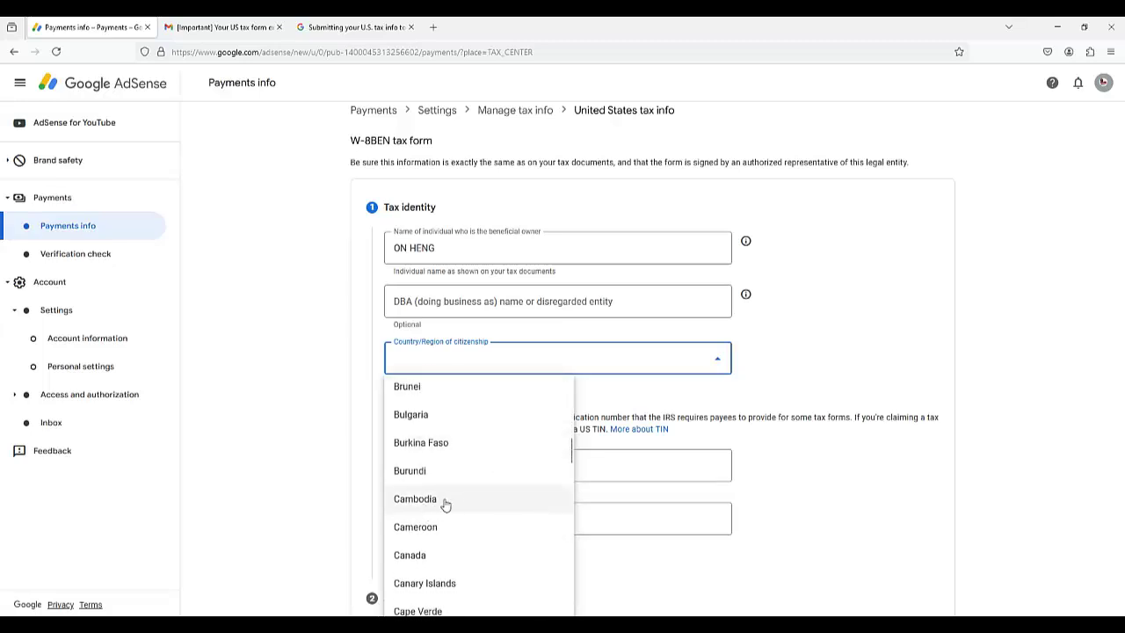
{"action": "left_click", "coordinate": [445, 505]}
Leave the optional Foreign TIN and US ITIN blank and continue to the address step
{"action": "scroll", "coordinate": [543, 334], "scroll_direction": "down", "scroll_amount": 1}
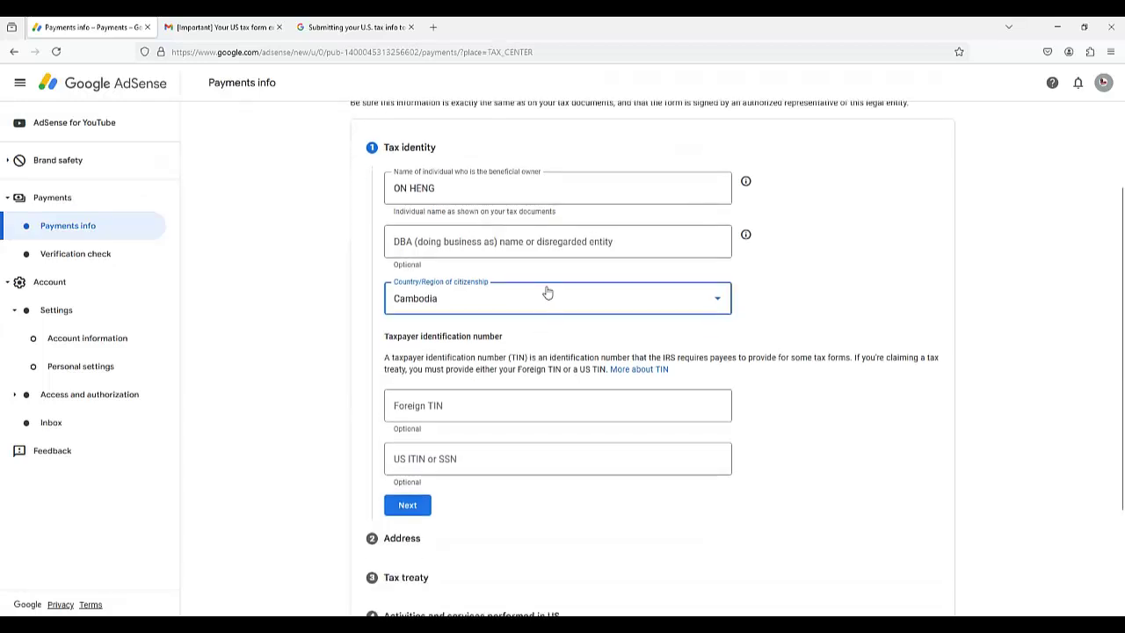
{"action": "scroll", "coordinate": [544, 281], "scroll_direction": "down", "scroll_amount": 1}
{"action": "scroll", "coordinate": [545, 275], "scroll_direction": "up", "scroll_amount": 1}
{"action": "scroll", "coordinate": [527, 273], "scroll_direction": "down", "scroll_amount": 2}
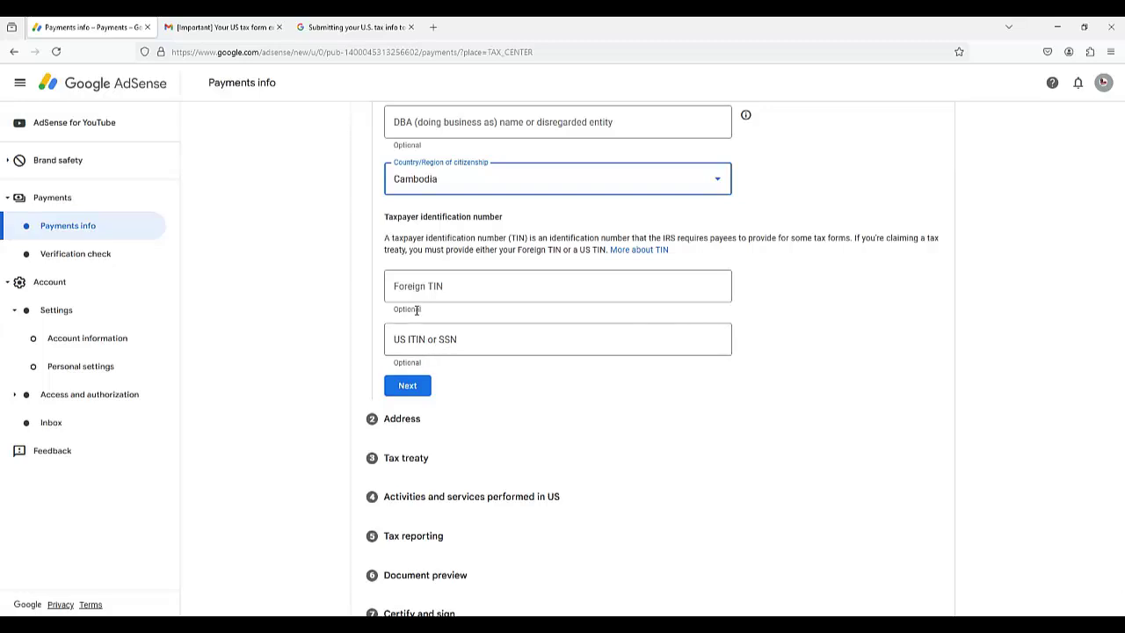
{"action": "left_click_drag", "start_coordinate": [429, 314], "coordinate": [394, 310]}
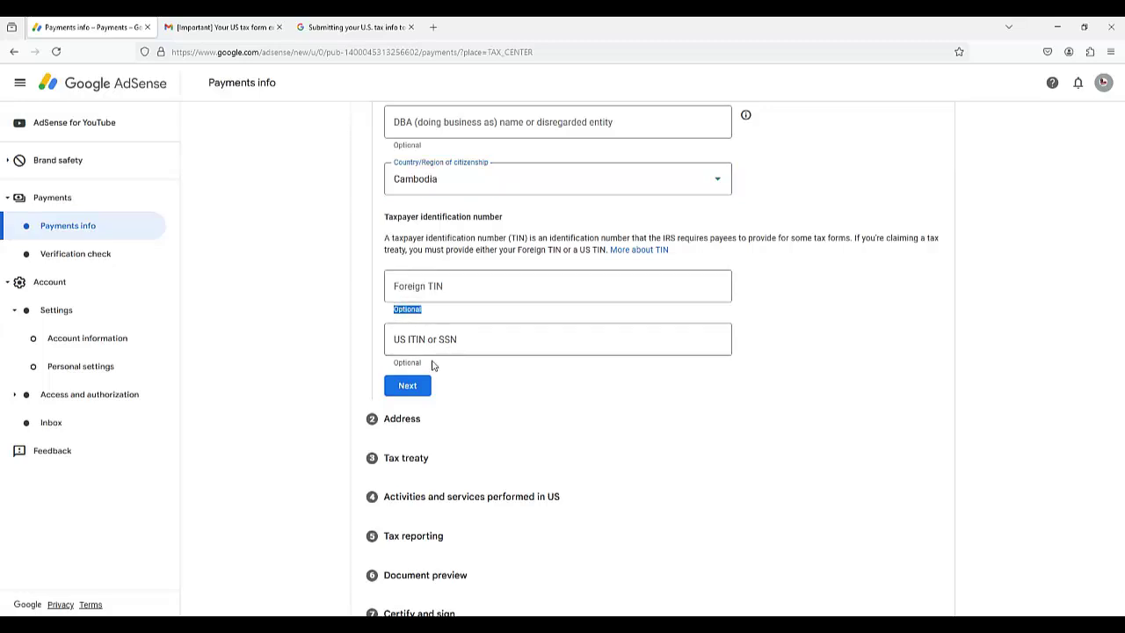
{"action": "left_click_drag", "start_coordinate": [431, 364], "coordinate": [395, 363]}
{"action": "left_click", "coordinate": [408, 385]}
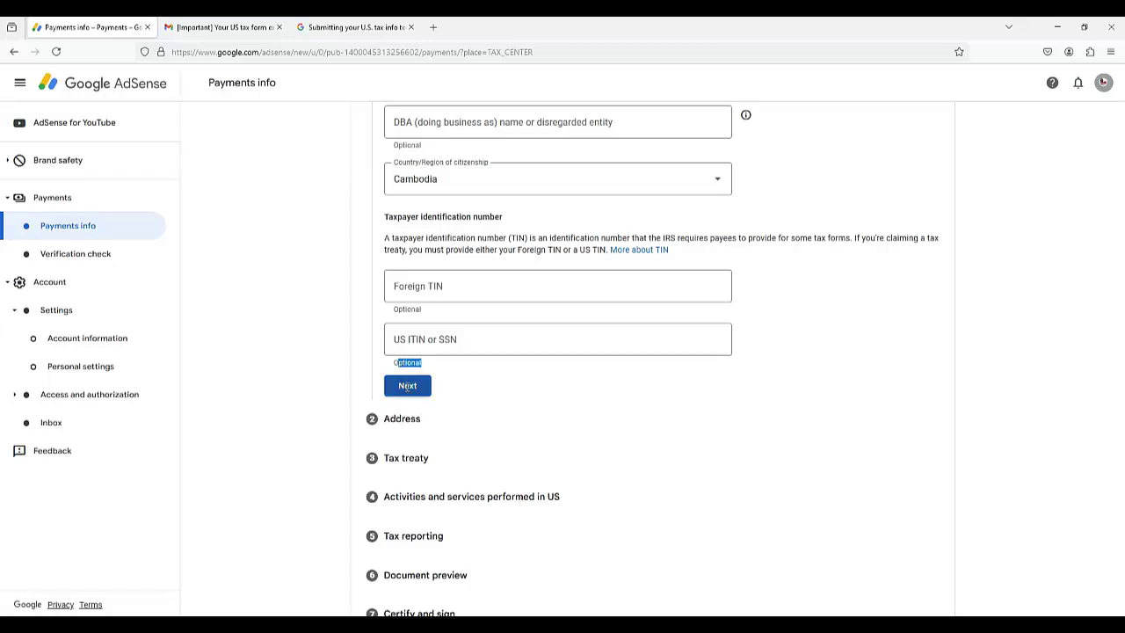
Fill the street address from a saved address, delete its accented letter, and leave PO Box unticked
{"action": "scroll", "coordinate": [448, 176], "scroll_direction": "up", "scroll_amount": 1}
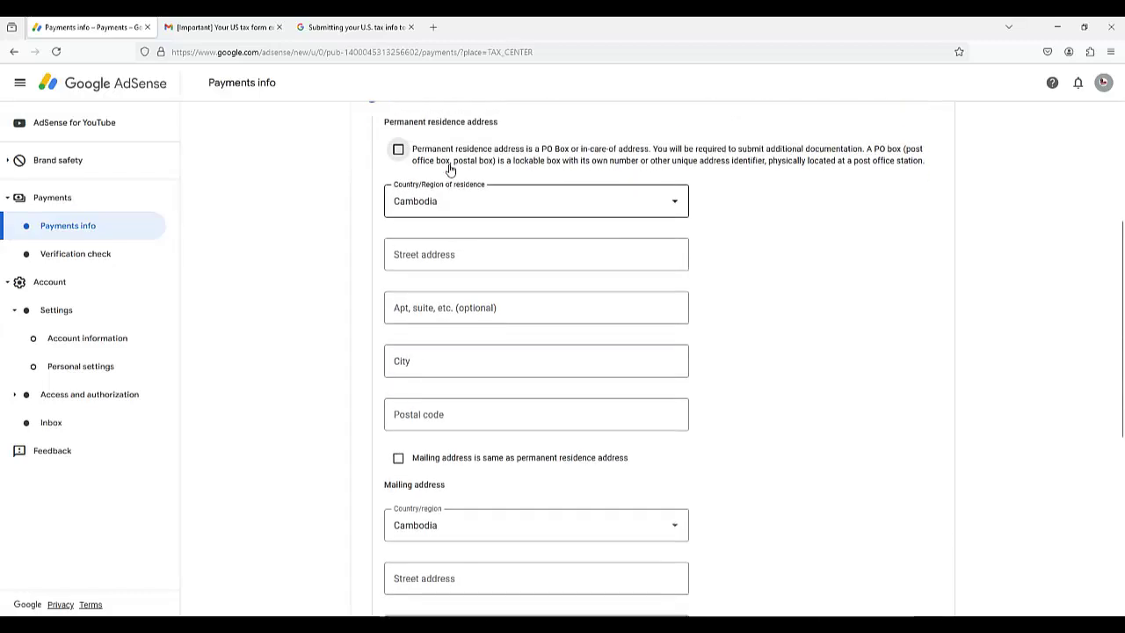
{"action": "left_click", "coordinate": [434, 274]}
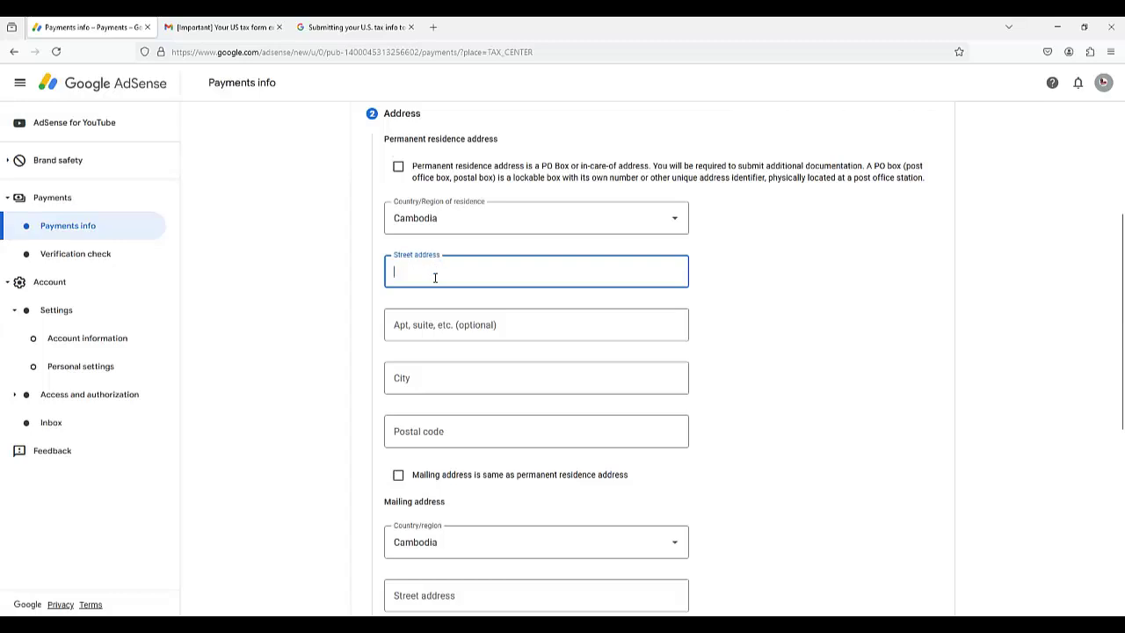
{"action": "left_click", "coordinate": [457, 317]}
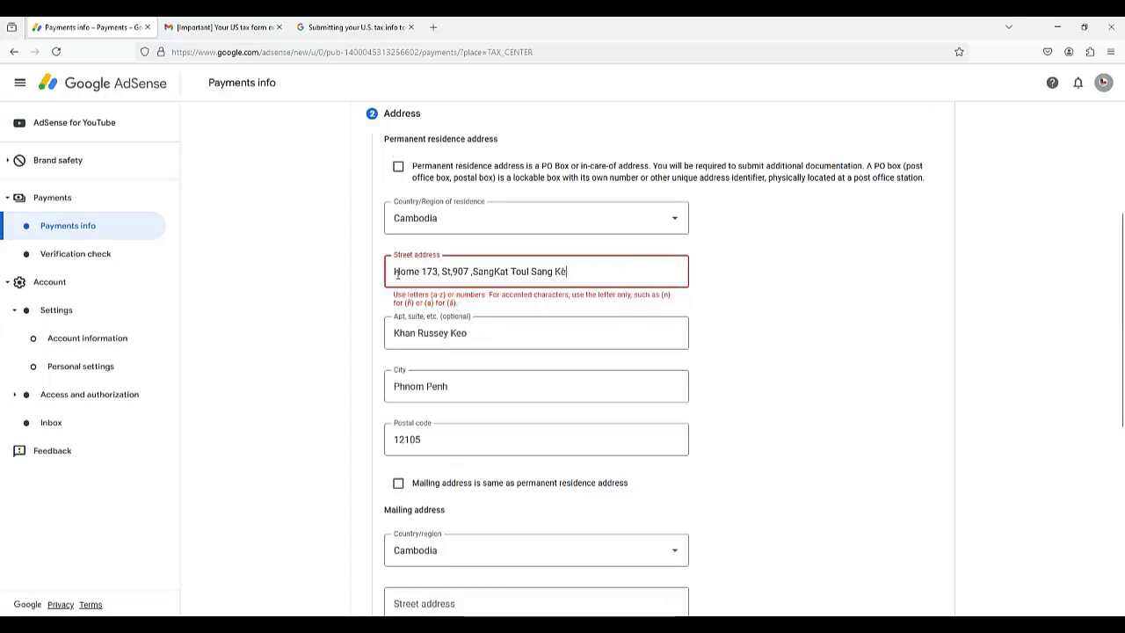
{"action": "scroll", "coordinate": [396, 274], "scroll_direction": "up", "scroll_amount": 1}
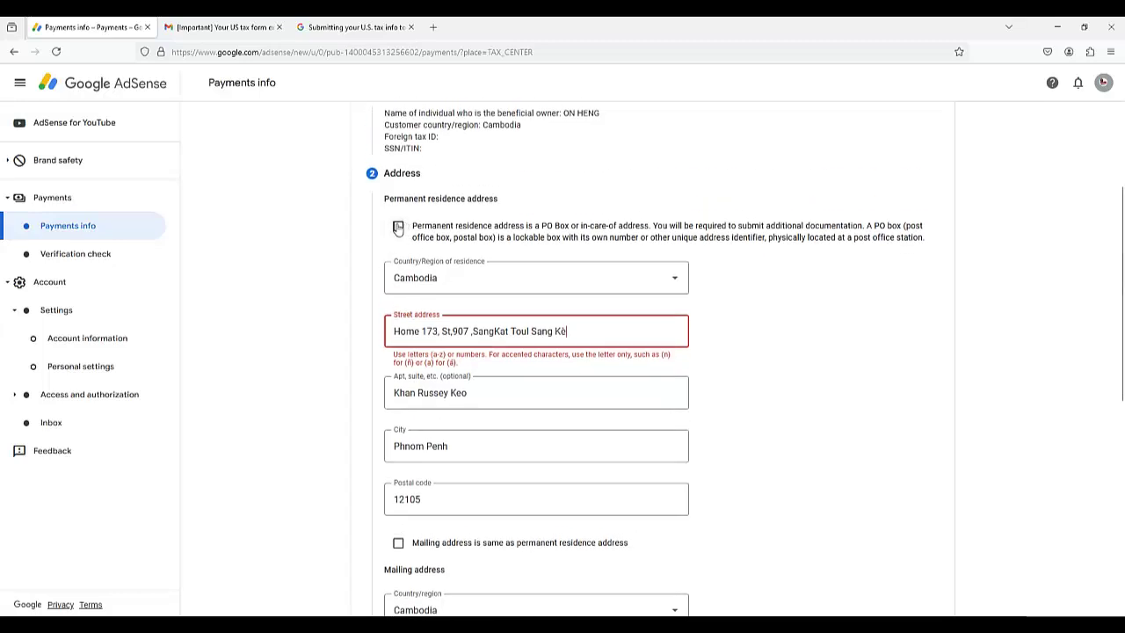
{"action": "left_click", "coordinate": [399, 228]}
{"action": "scroll", "coordinate": [572, 211], "scroll_direction": "down", "scroll_amount": 1}
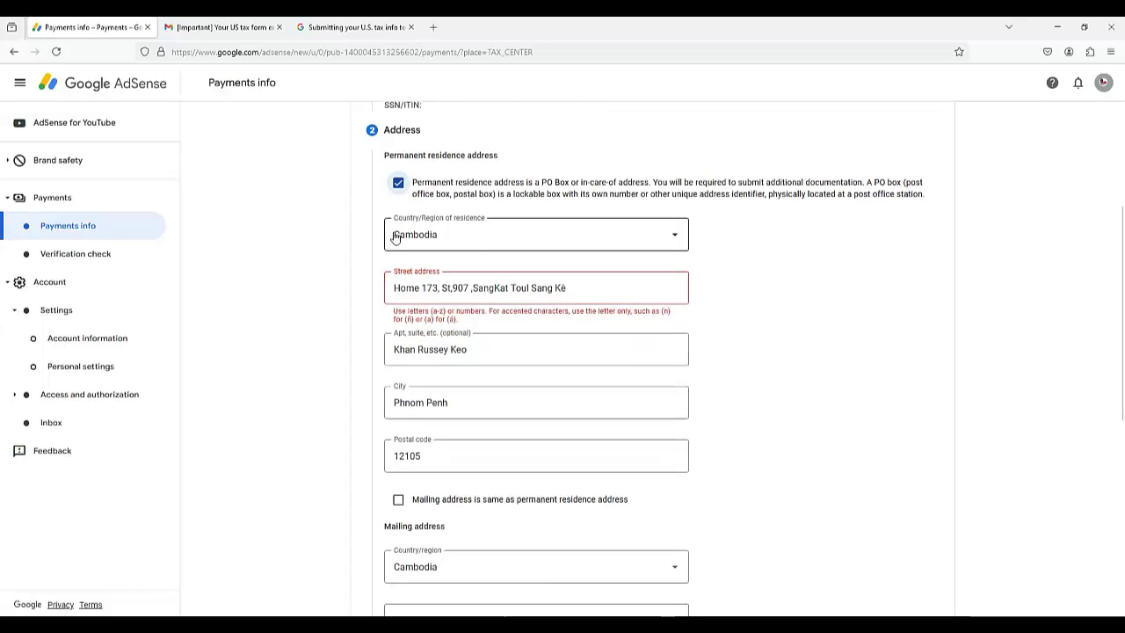
{"action": "scroll", "coordinate": [572, 211], "scroll_direction": "down", "scroll_amount": 1}
{"action": "double_click", "coordinate": [572, 211]}
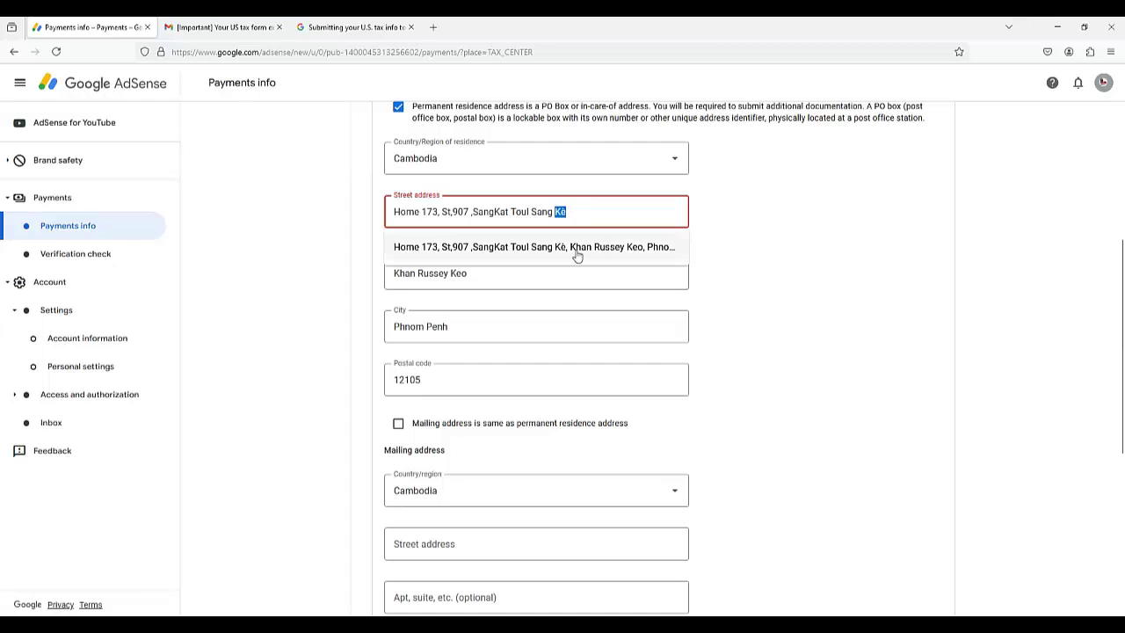
{"action": "left_click", "coordinate": [595, 279]}
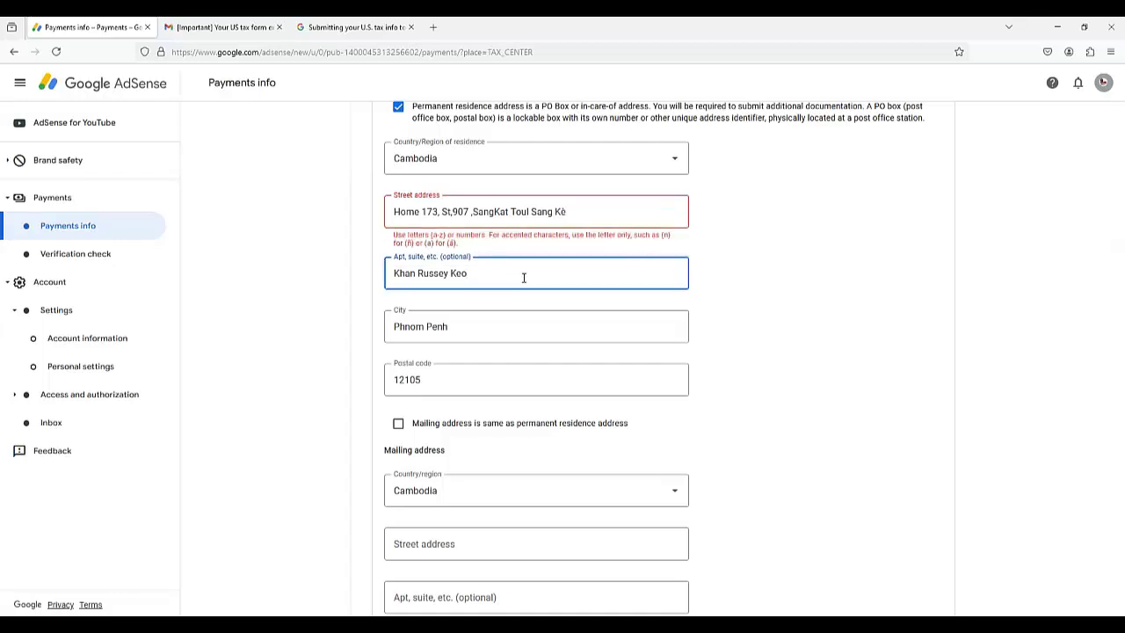
{"action": "scroll", "coordinate": [595, 278], "scroll_direction": "up", "scroll_amount": 1}
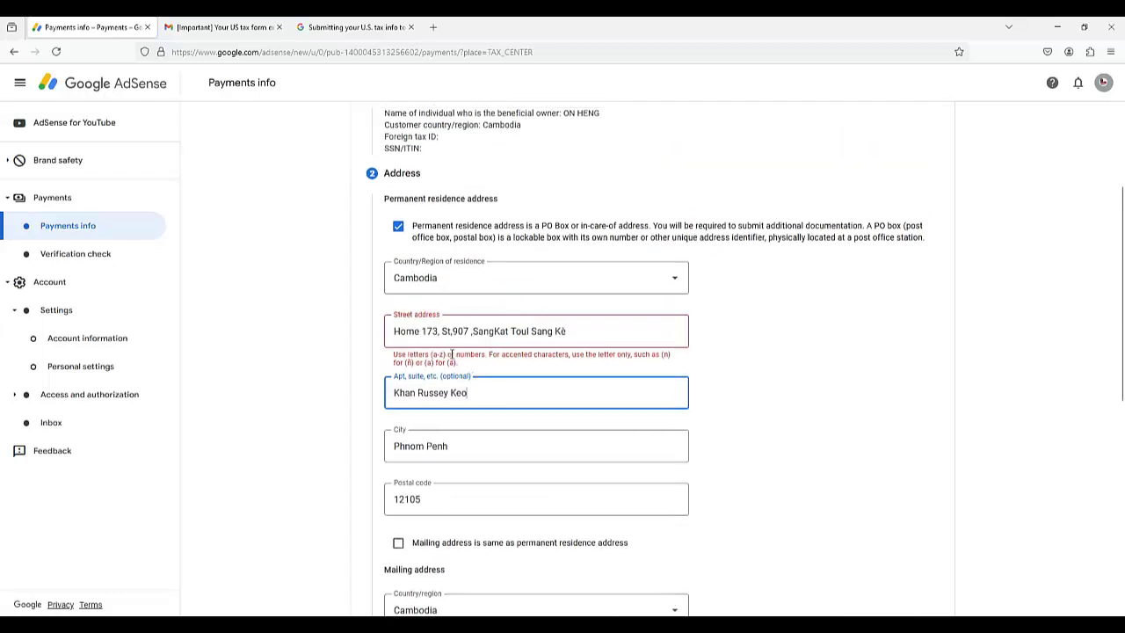
{"action": "left_click", "coordinate": [584, 329]}
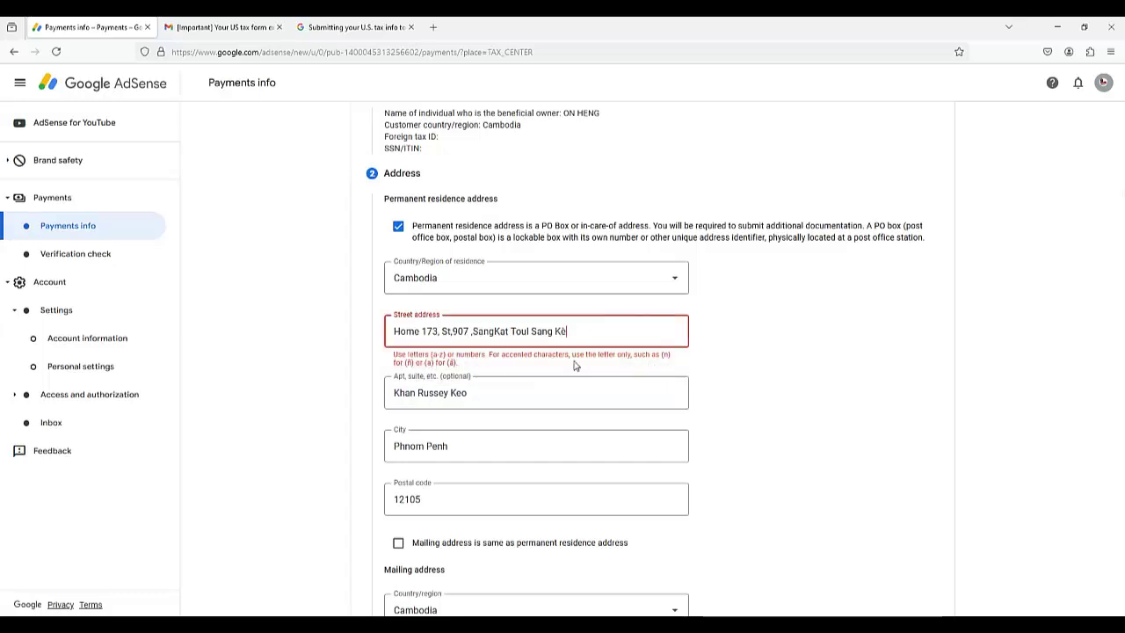
{"action": "key", "text": "BackSpace"}
{"action": "type", "text": "e"}
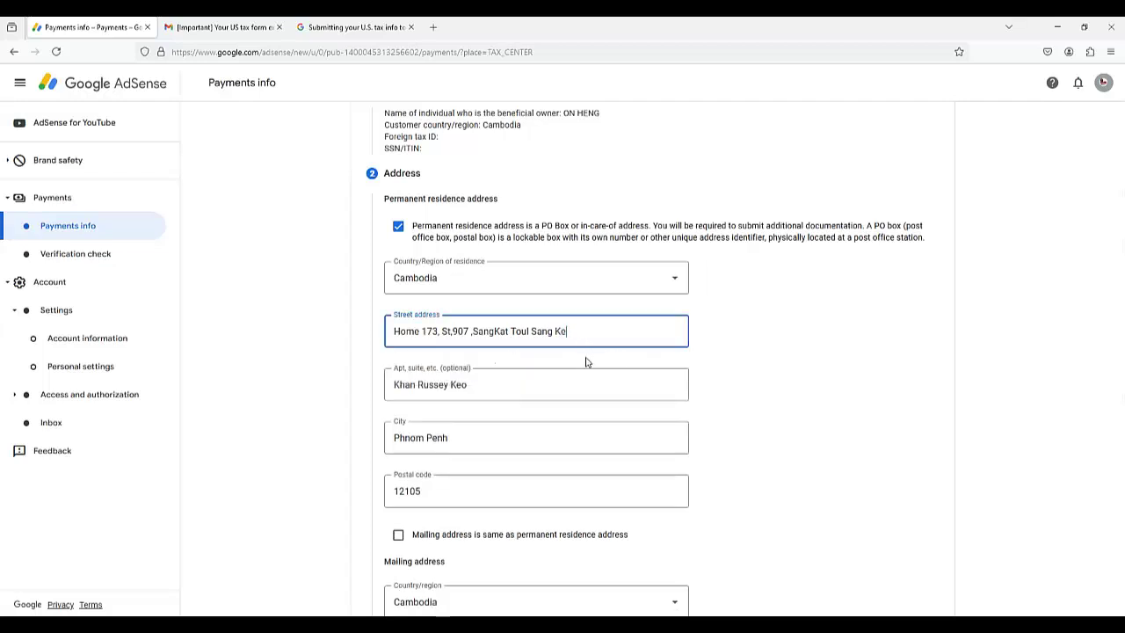
{"action": "scroll", "coordinate": [582, 358], "scroll_direction": "down", "scroll_amount": 2}
{"action": "scroll", "coordinate": [570, 353], "scroll_direction": "up", "scroll_amount": 3}
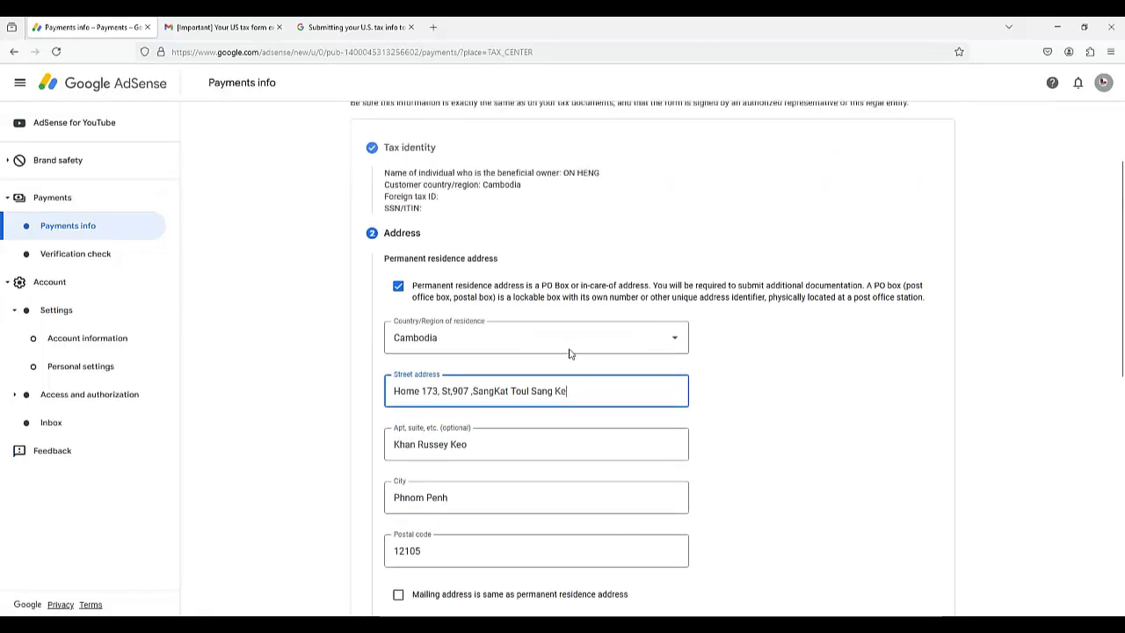
{"action": "left_click", "coordinate": [398, 287]}
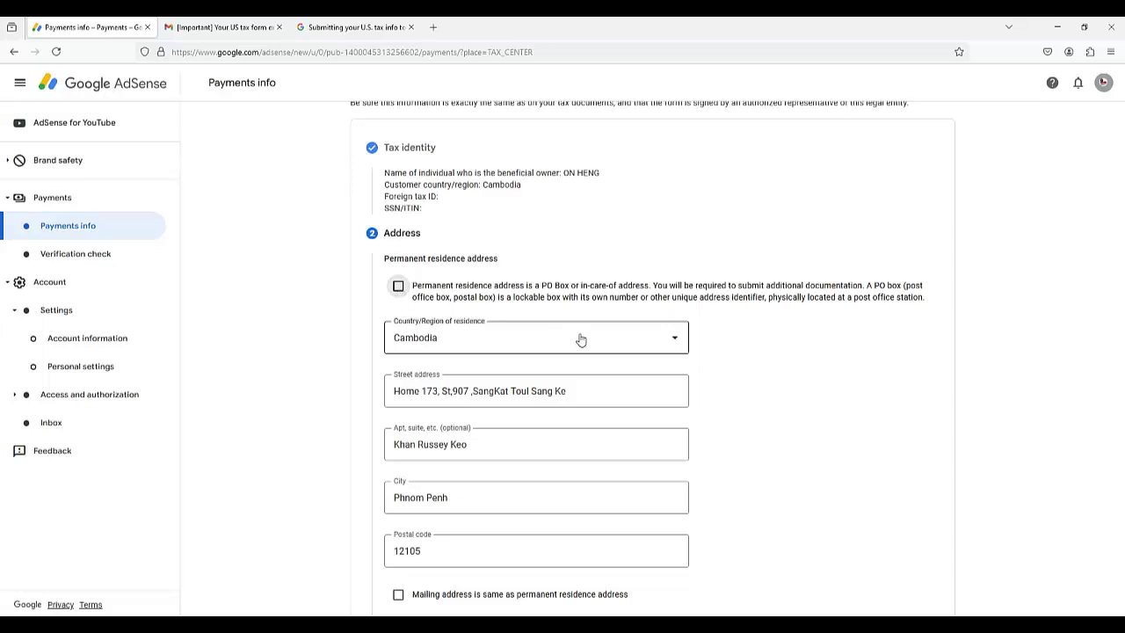
Refill the Cambodian street address from the saved suggestion and remove the accented letter again
{"action": "scroll", "coordinate": [462, 318], "scroll_direction": "down", "scroll_amount": 2}
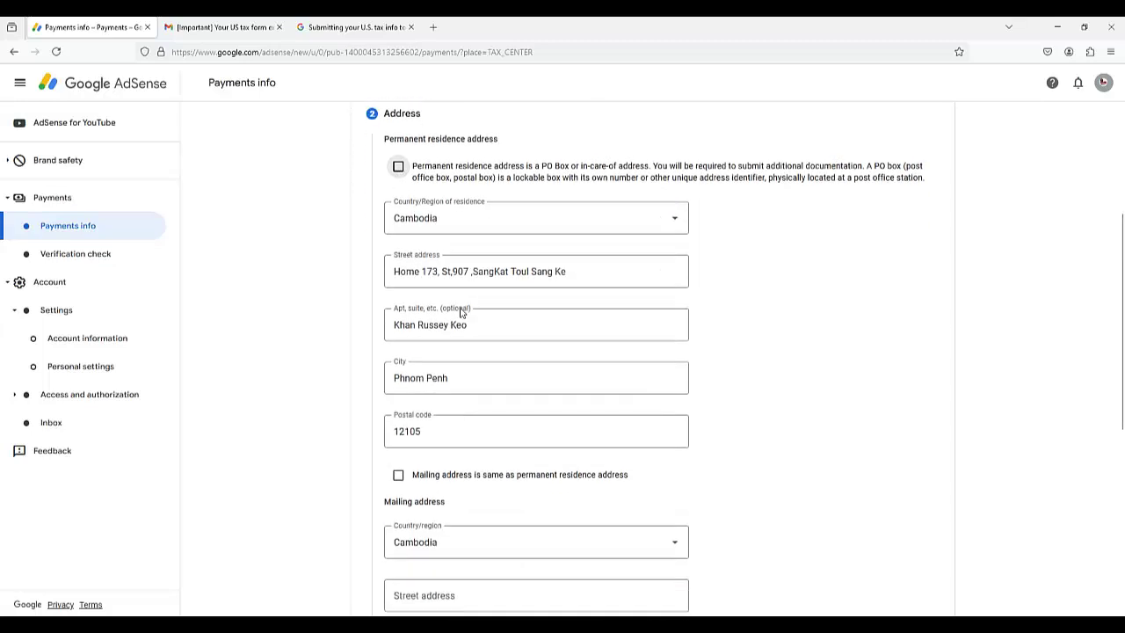
{"action": "left_click", "coordinate": [531, 220]}
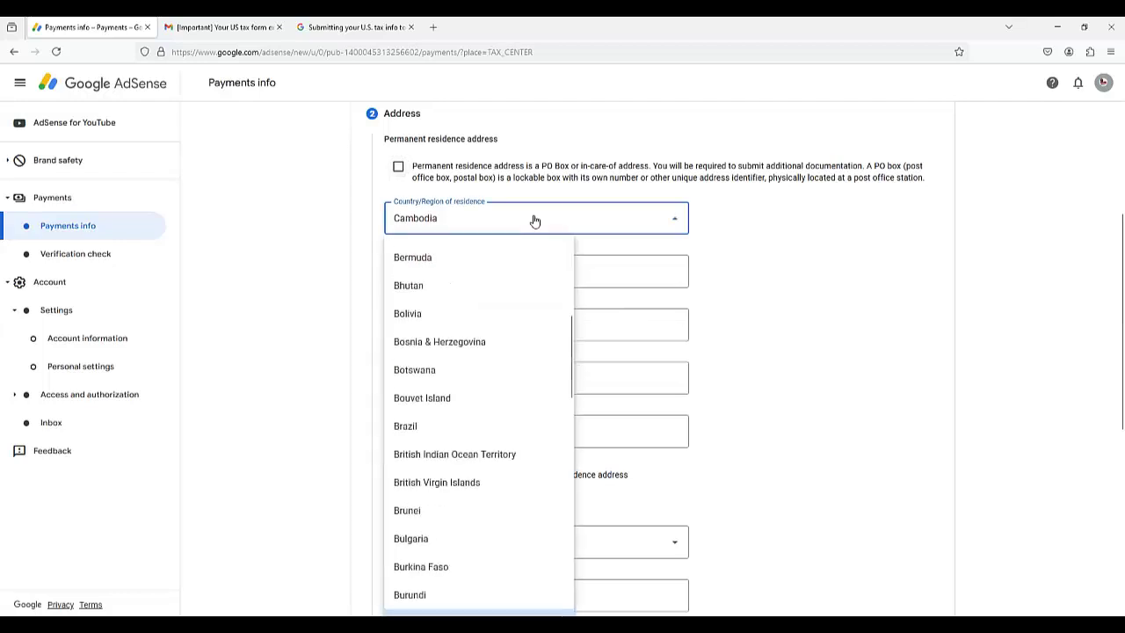
{"action": "left_click", "coordinate": [808, 301]}
{"action": "left_click", "coordinate": [644, 269]}
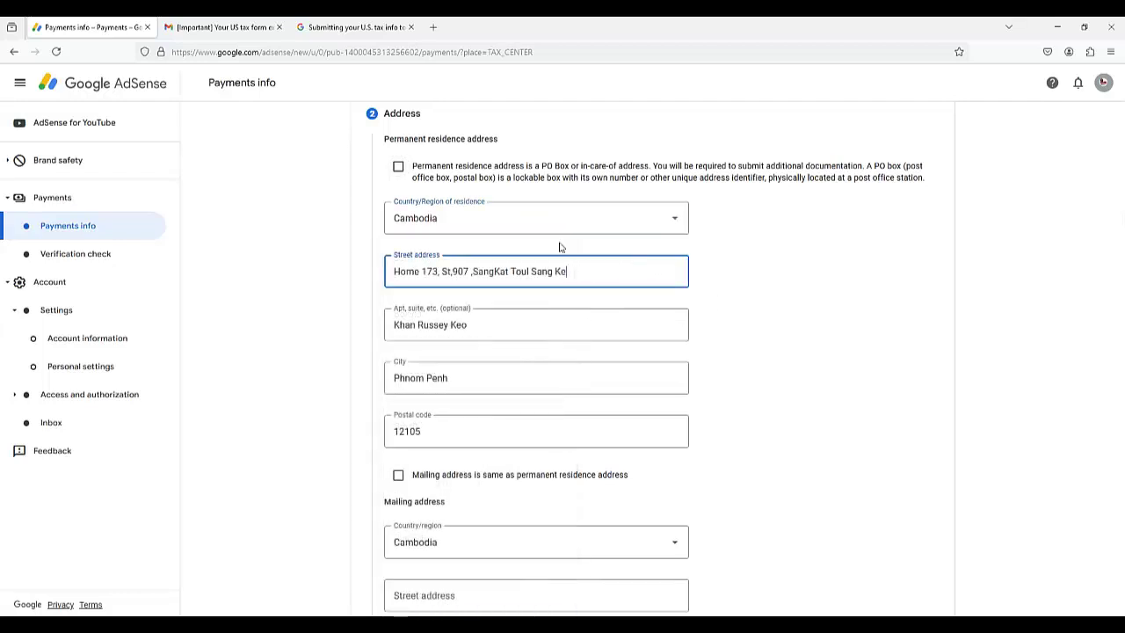
{"action": "left_click", "coordinate": [398, 166]}
{"action": "left_click", "coordinate": [573, 268]}
{"action": "key", "text": "BackSpace"}
{"action": "key", "text": "BackSpace"}
{"action": "key", "text": "BackSpace"}
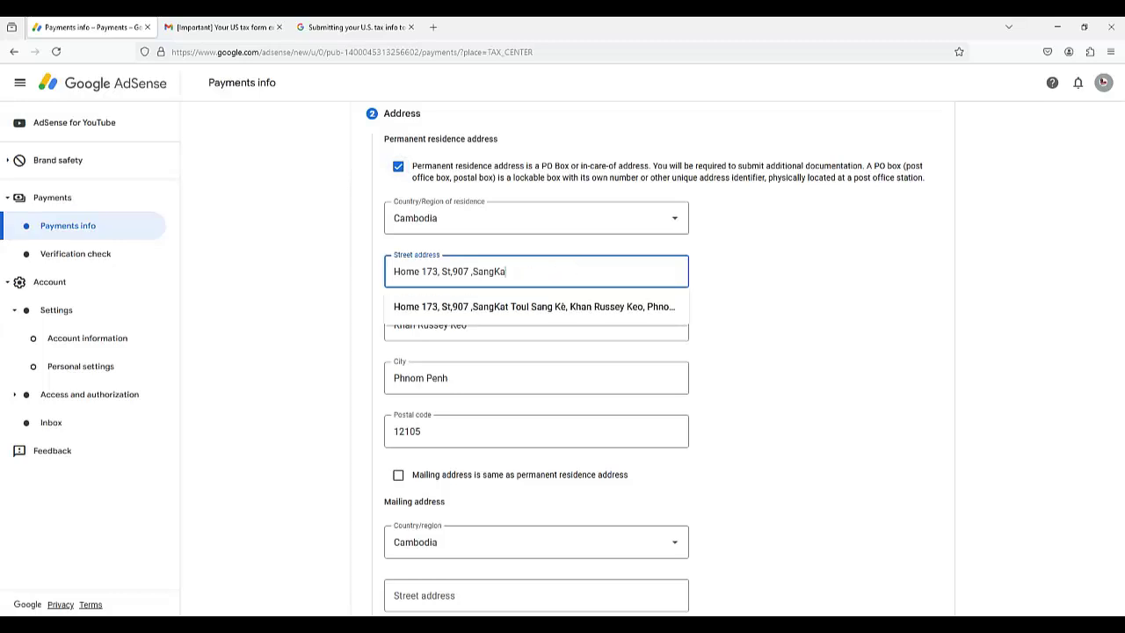
{"action": "key", "text": "BackSpace"}
{"action": "key", "text": "BackSpace"}
{"action": "key", "text": "BackSpace"}
{"action": "left_click", "coordinate": [576, 314]}
{"action": "left_click", "coordinate": [606, 309]}
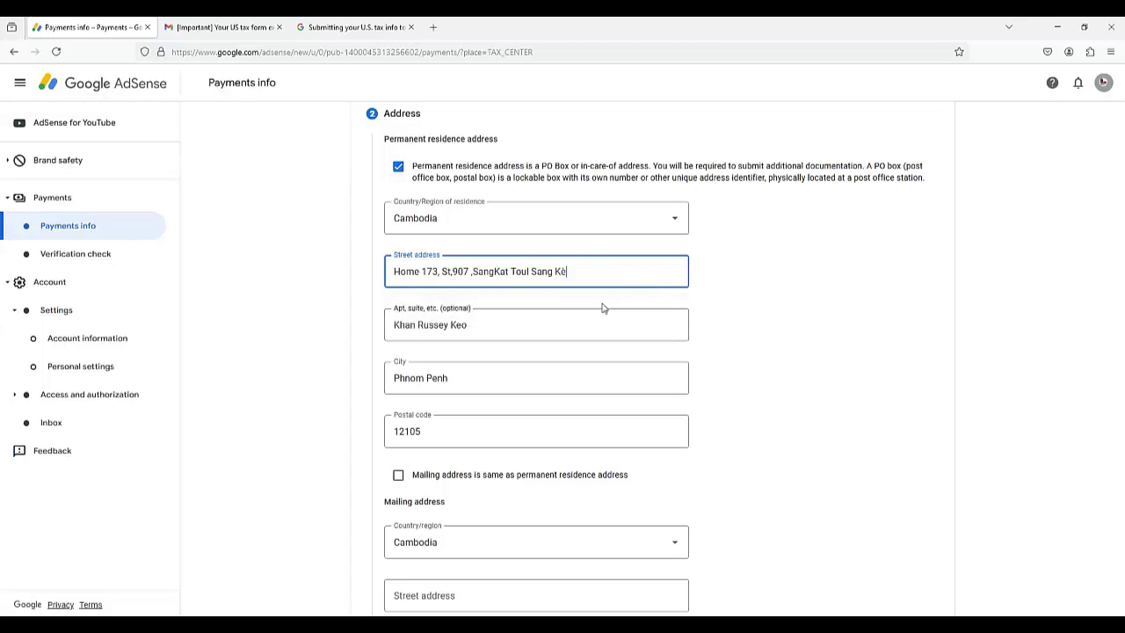
{"action": "left_click", "coordinate": [579, 330]}
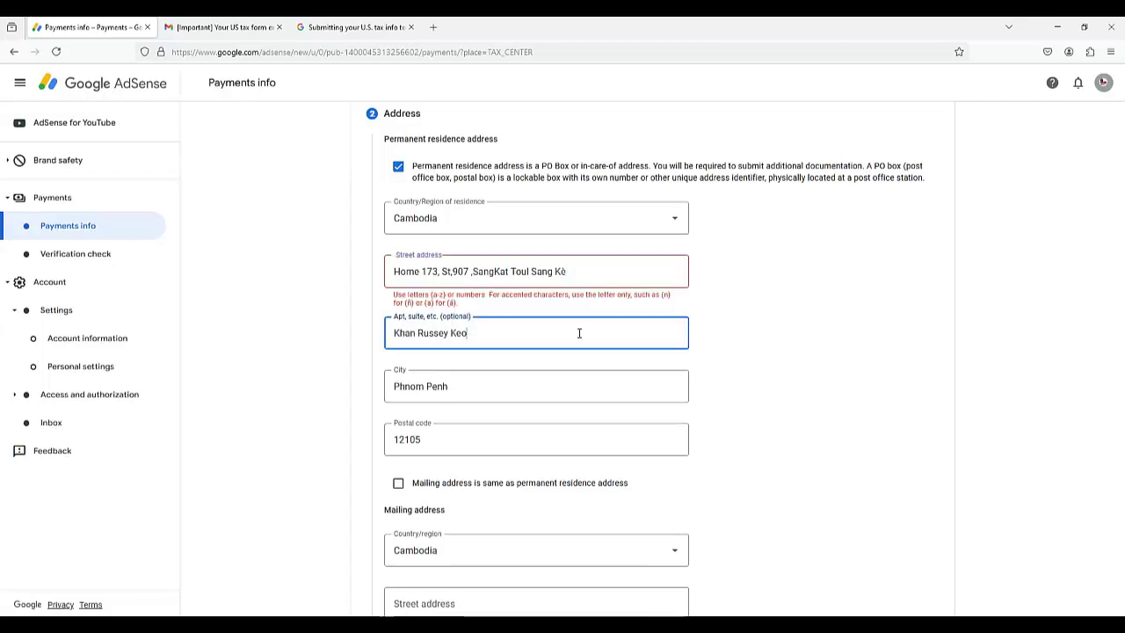
{"action": "left_click", "coordinate": [589, 271]}
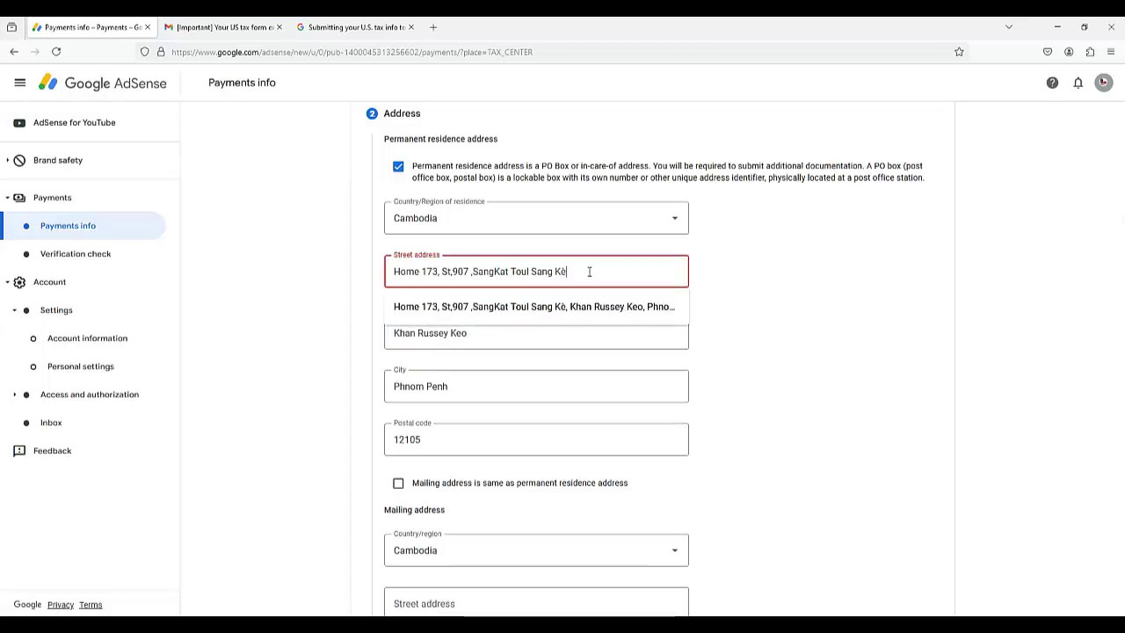
{"action": "key", "text": "BackSpace"}
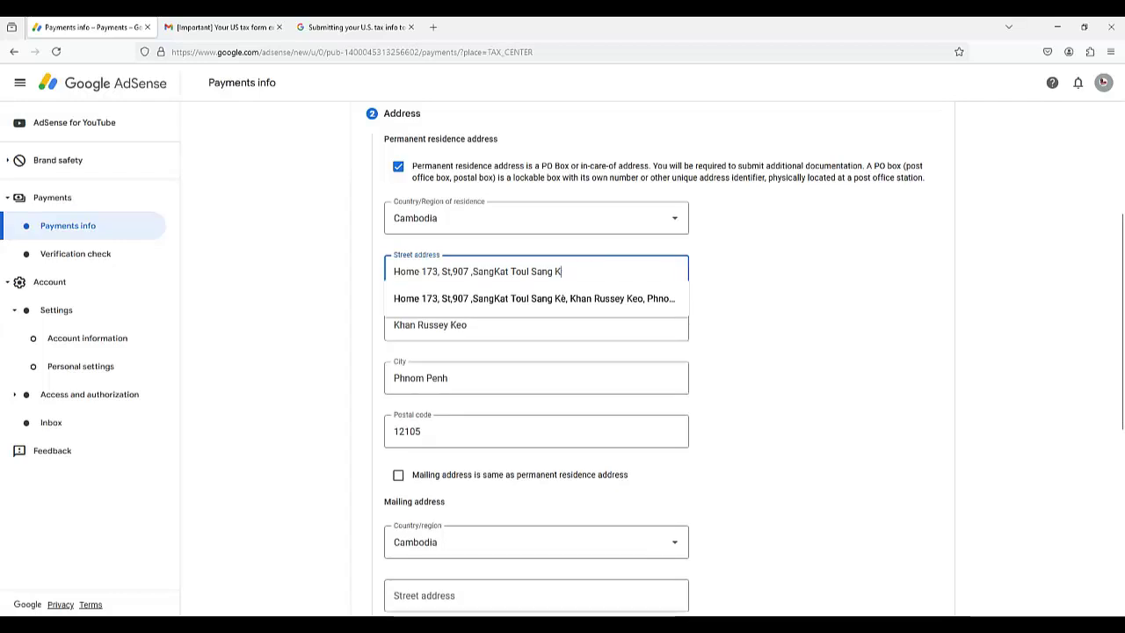
{"action": "left_click", "coordinate": [614, 274]}
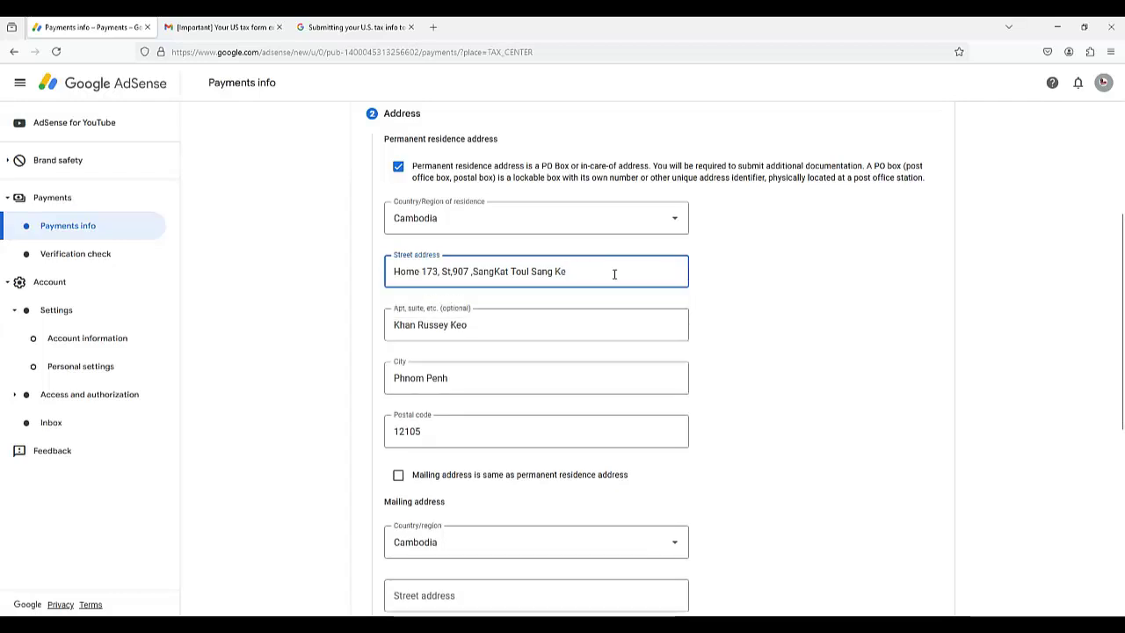
{"action": "left_click", "coordinate": [669, 296]}
Review the address fields and move into the optional apartment line
{"action": "scroll", "coordinate": [666, 283], "scroll_direction": "up", "scroll_amount": 2}
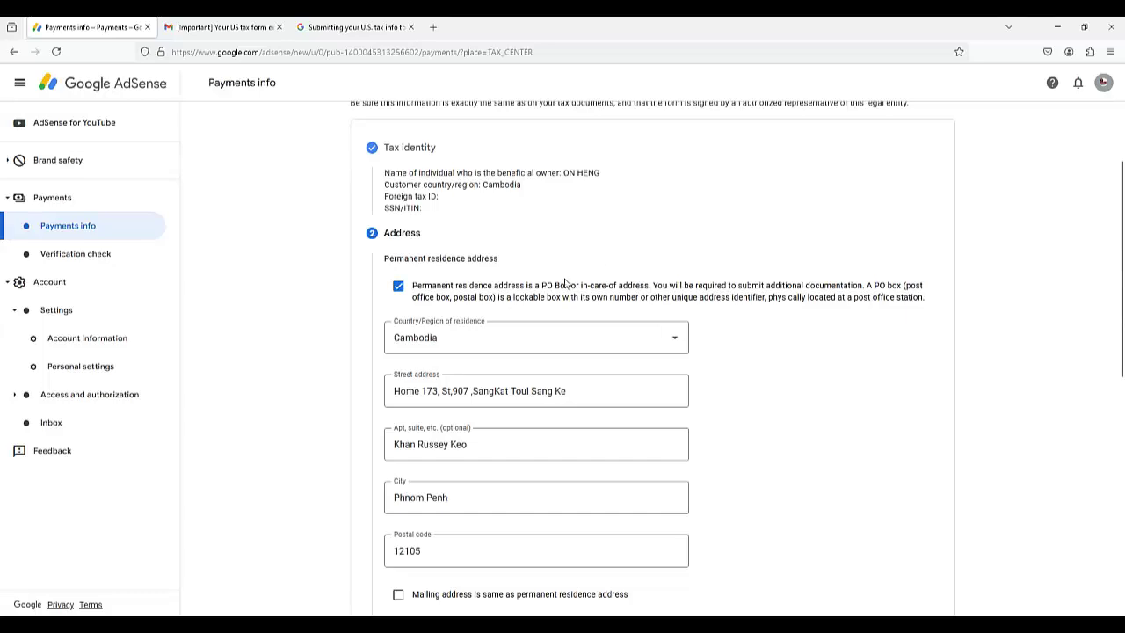
{"action": "scroll", "coordinate": [710, 238], "scroll_direction": "down", "scroll_amount": 3}
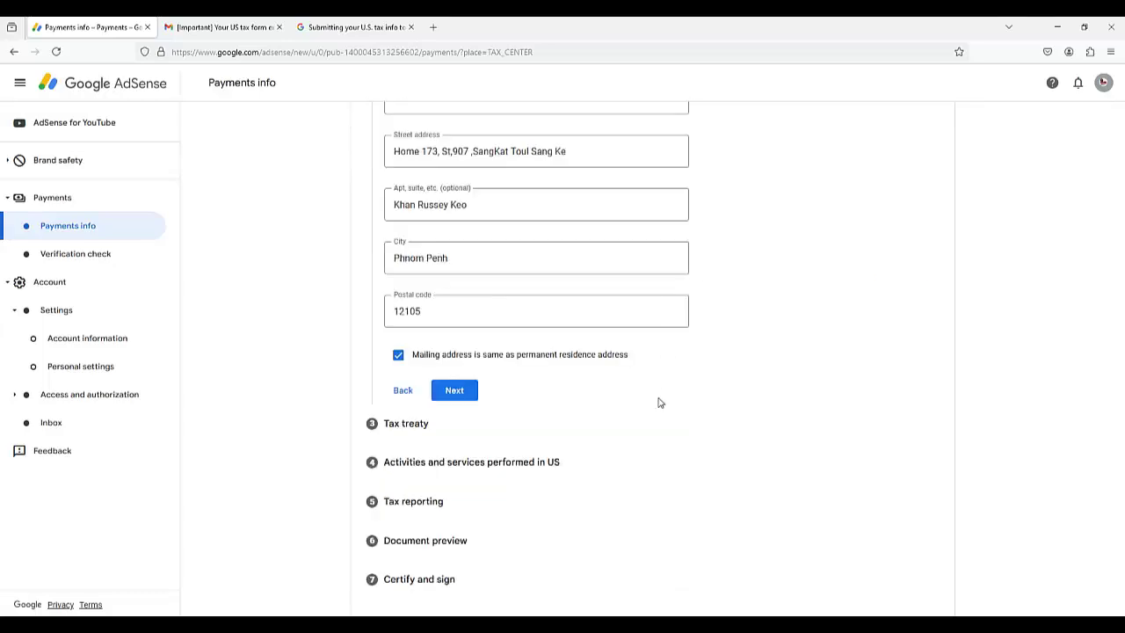
{"action": "scroll", "coordinate": [615, 386], "scroll_direction": "up", "scroll_amount": 3}
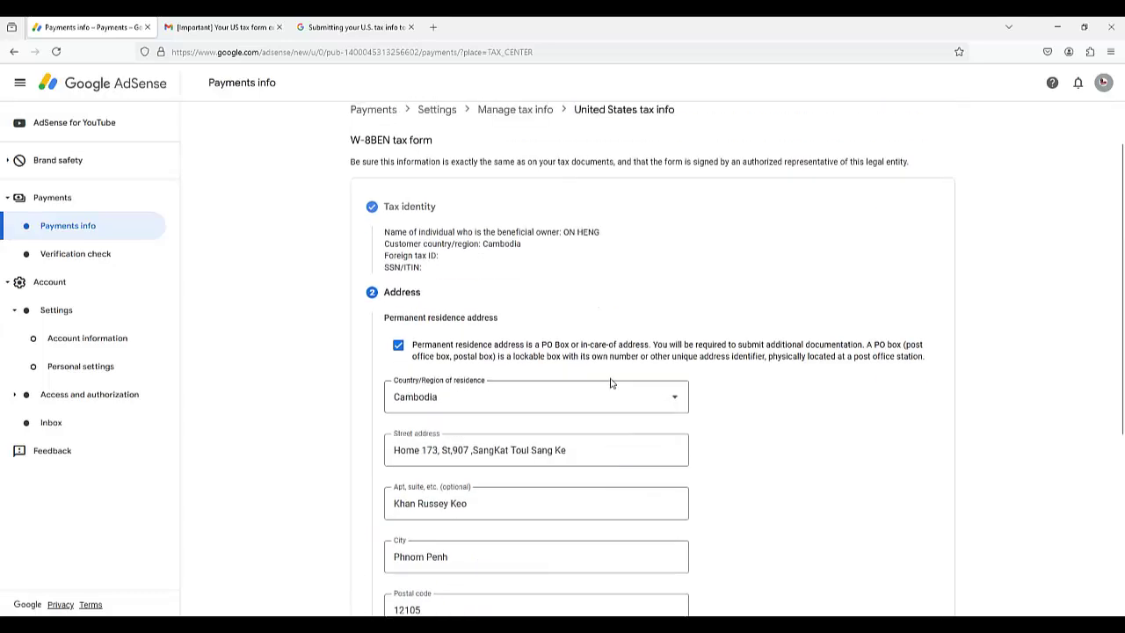
{"action": "scroll", "coordinate": [606, 369], "scroll_direction": "up", "scroll_amount": 1}
{"action": "scroll", "coordinate": [439, 264], "scroll_direction": "down", "scroll_amount": 1}
{"action": "scroll", "coordinate": [465, 128], "scroll_direction": "up", "scroll_amount": 1}
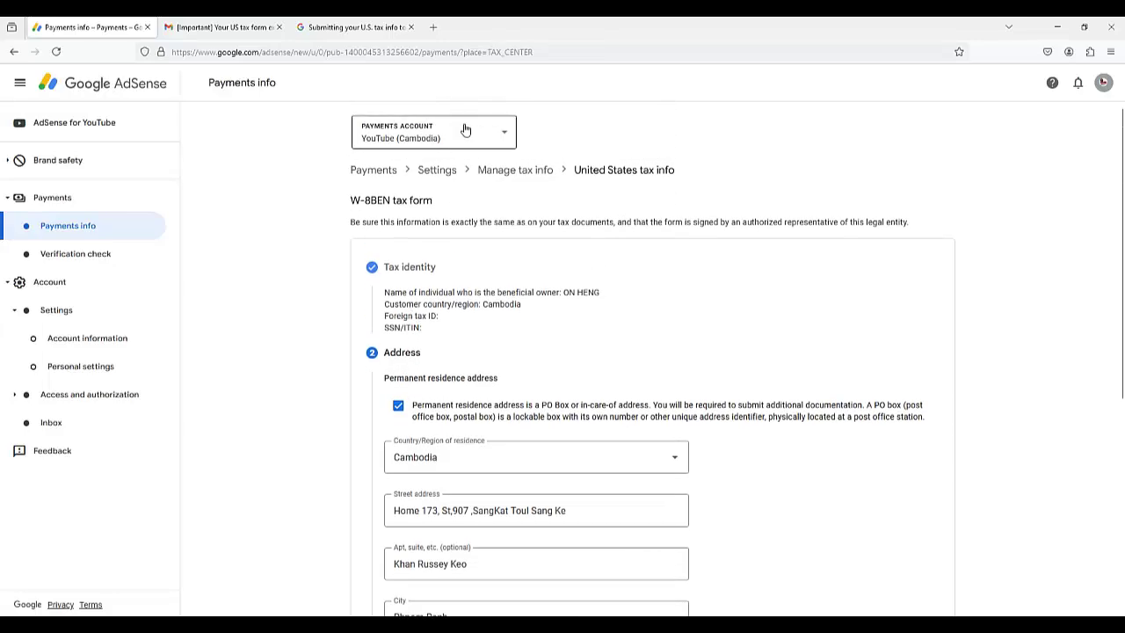
{"action": "scroll", "coordinate": [467, 164], "scroll_direction": "down", "scroll_amount": 2}
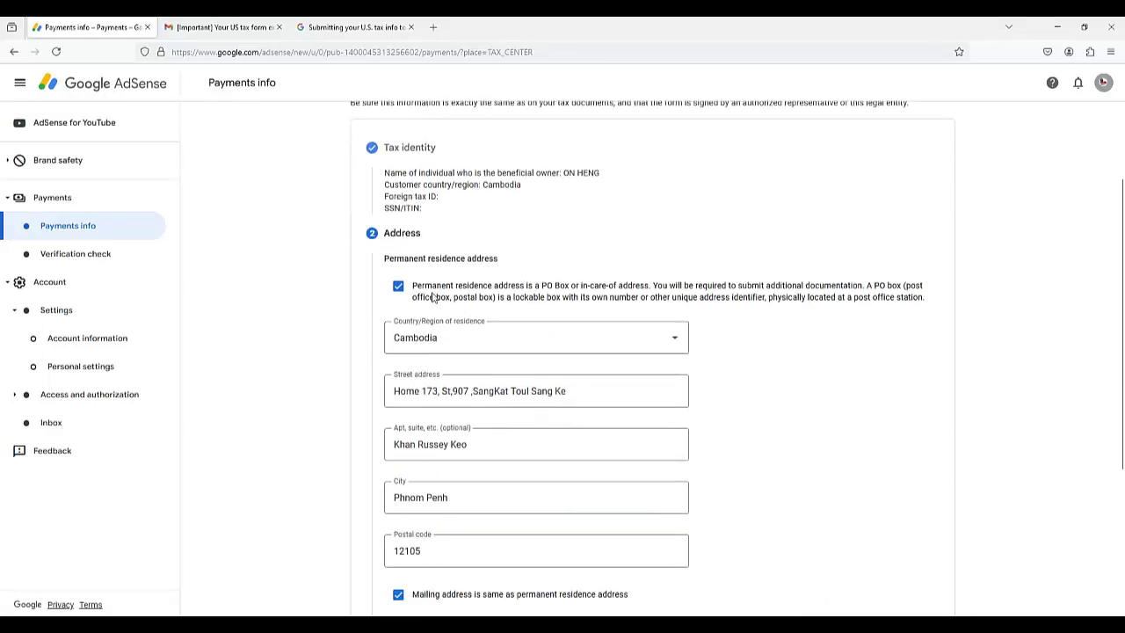
{"action": "scroll", "coordinate": [457, 296], "scroll_direction": "down", "scroll_amount": 2}
{"action": "left_click", "coordinate": [588, 271]}
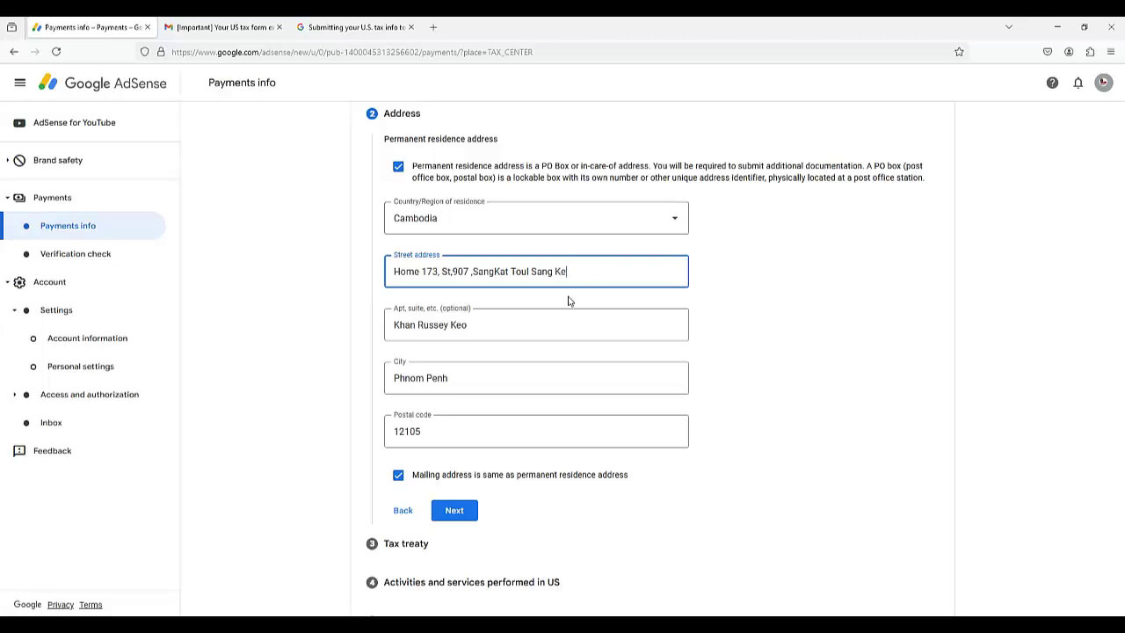
{"action": "scroll", "coordinate": [535, 353], "scroll_direction": "down", "scroll_amount": 1}
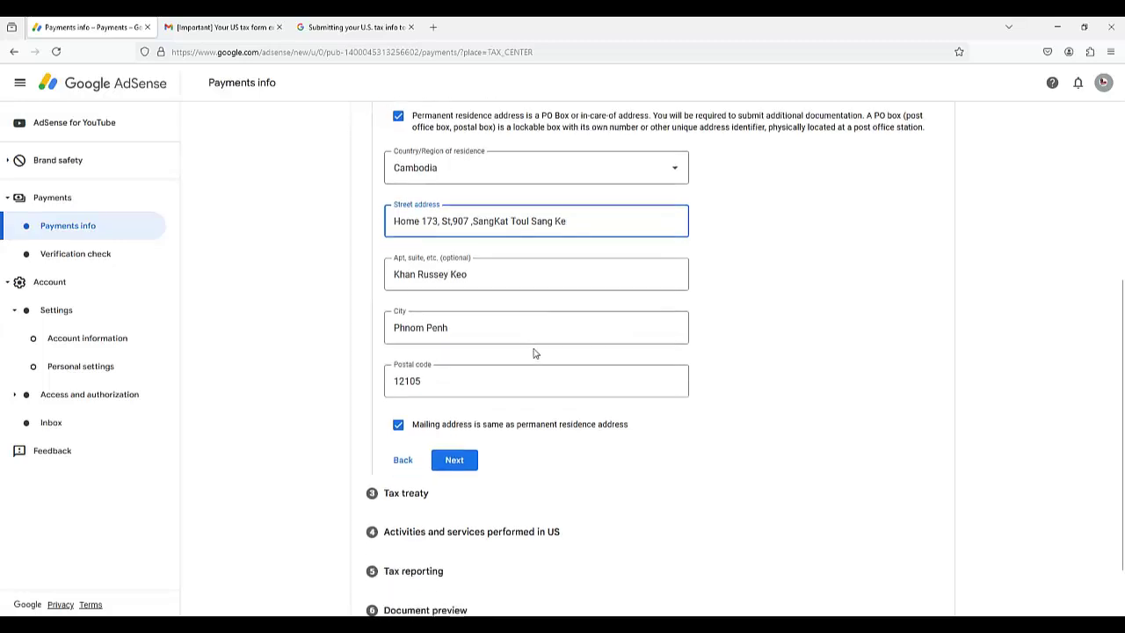
{"action": "left_click", "coordinate": [489, 265]}
{"action": "scroll", "coordinate": [469, 311], "scroll_direction": "down", "scroll_amount": 1}
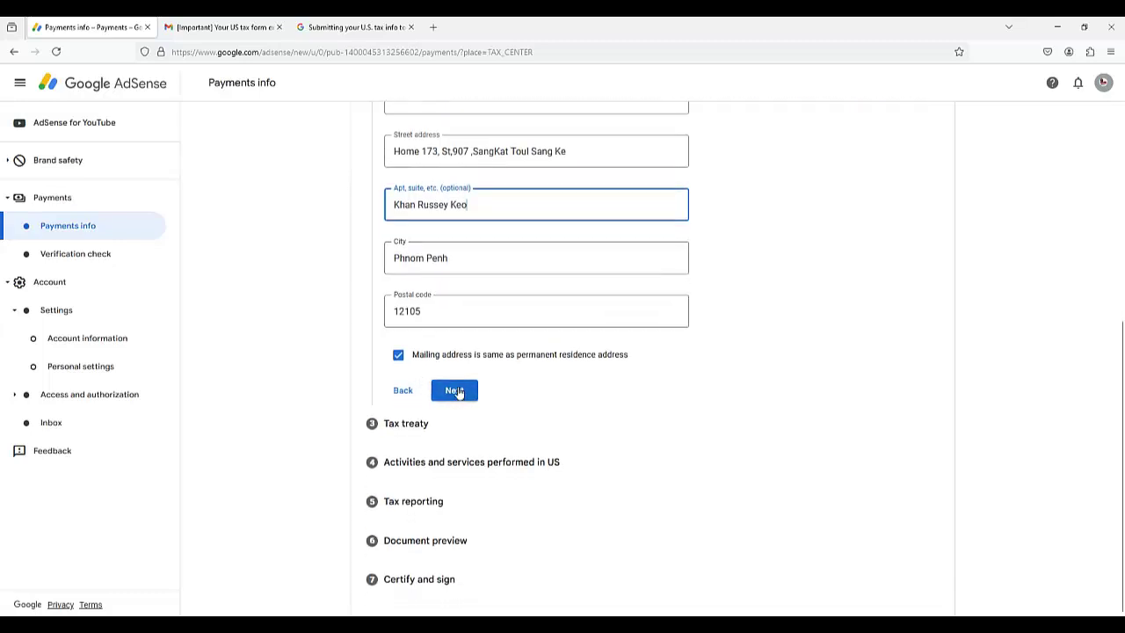
Save the address, then answer No to claiming a reduced tax-treaty withholding rate and continue
{"action": "left_click", "coordinate": [454, 391]}
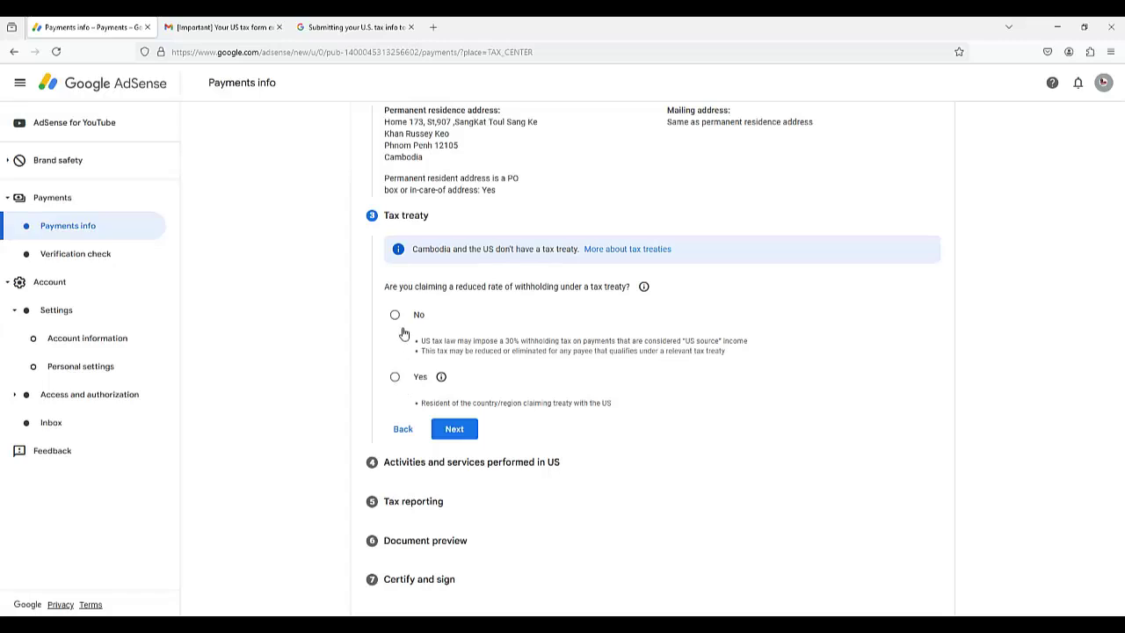
{"action": "scroll", "coordinate": [470, 266], "scroll_direction": "up", "scroll_amount": 3}
{"action": "scroll", "coordinate": [470, 266], "scroll_direction": "down", "scroll_amount": 3}
{"action": "left_click", "coordinate": [395, 316]}
{"action": "left_click", "coordinate": [395, 378]}
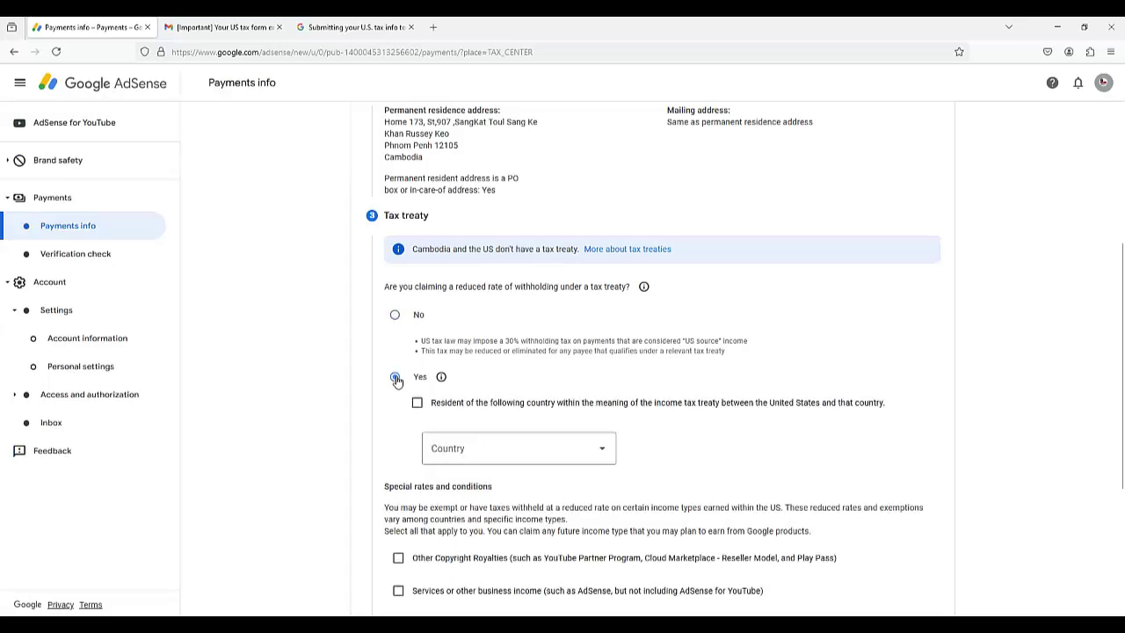
{"action": "left_click", "coordinate": [395, 316]}
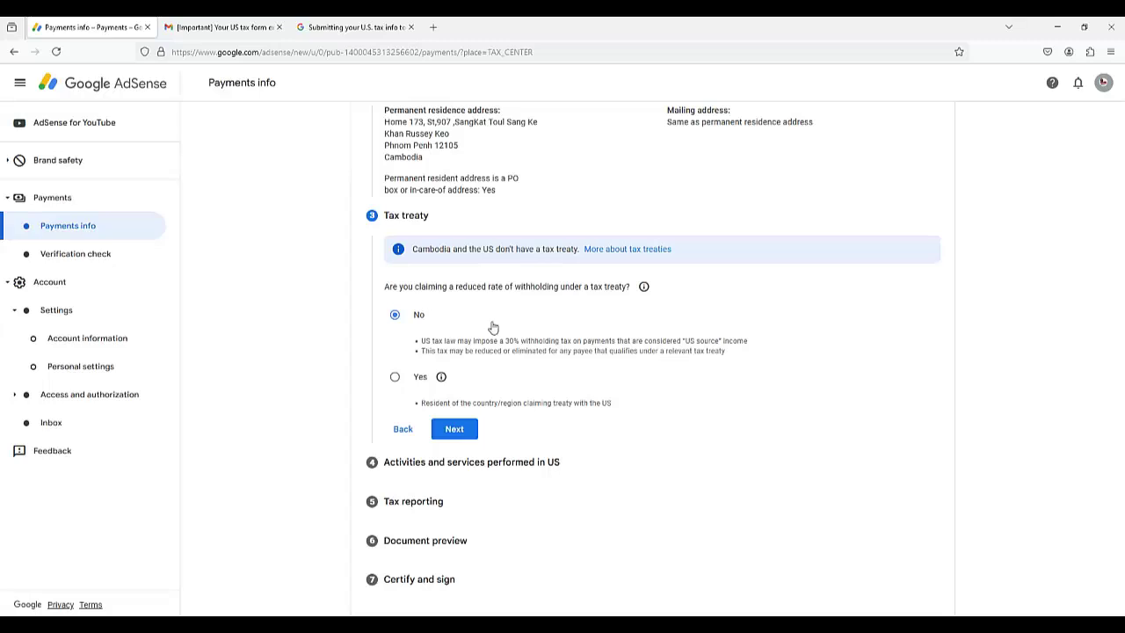
{"action": "left_click", "coordinate": [453, 430]}
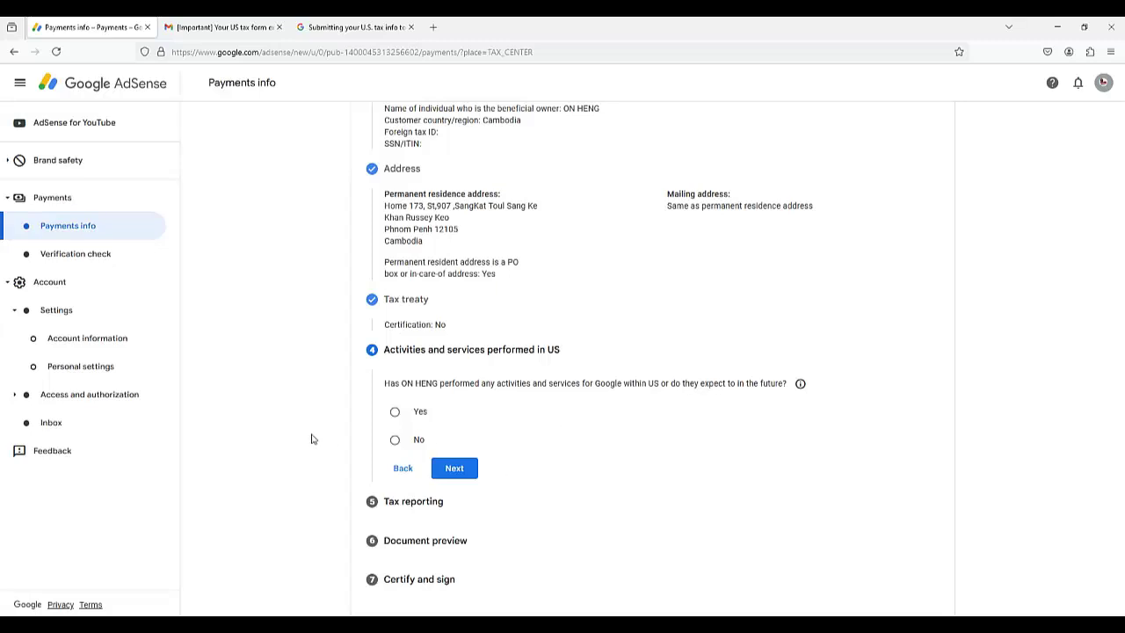
Answer Yes to having performed activities and services for Google within the US
{"action": "left_click", "coordinate": [395, 440]}
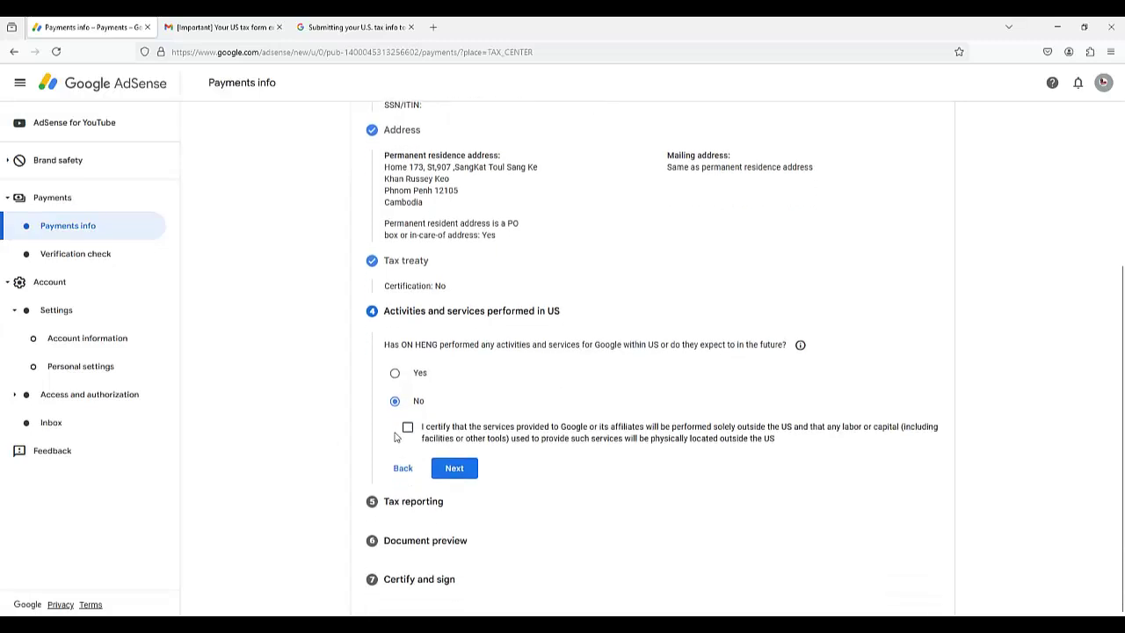
{"action": "left_click", "coordinate": [396, 375]}
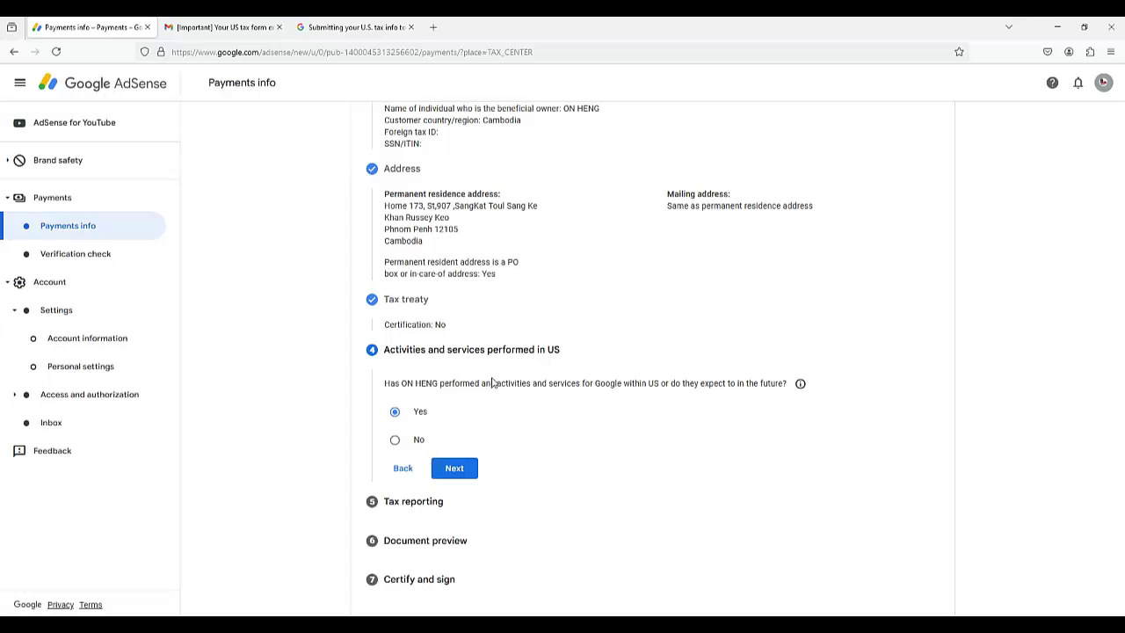
{"action": "left_click", "coordinate": [395, 442]}
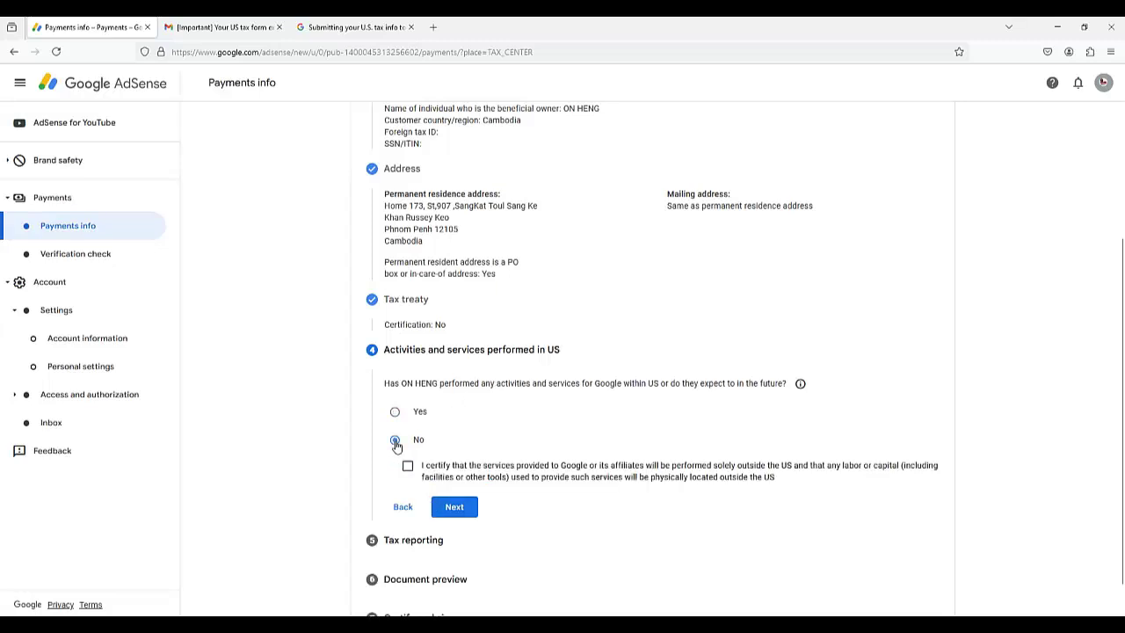
{"action": "scroll", "coordinate": [395, 443], "scroll_direction": "down", "scroll_amount": 1}
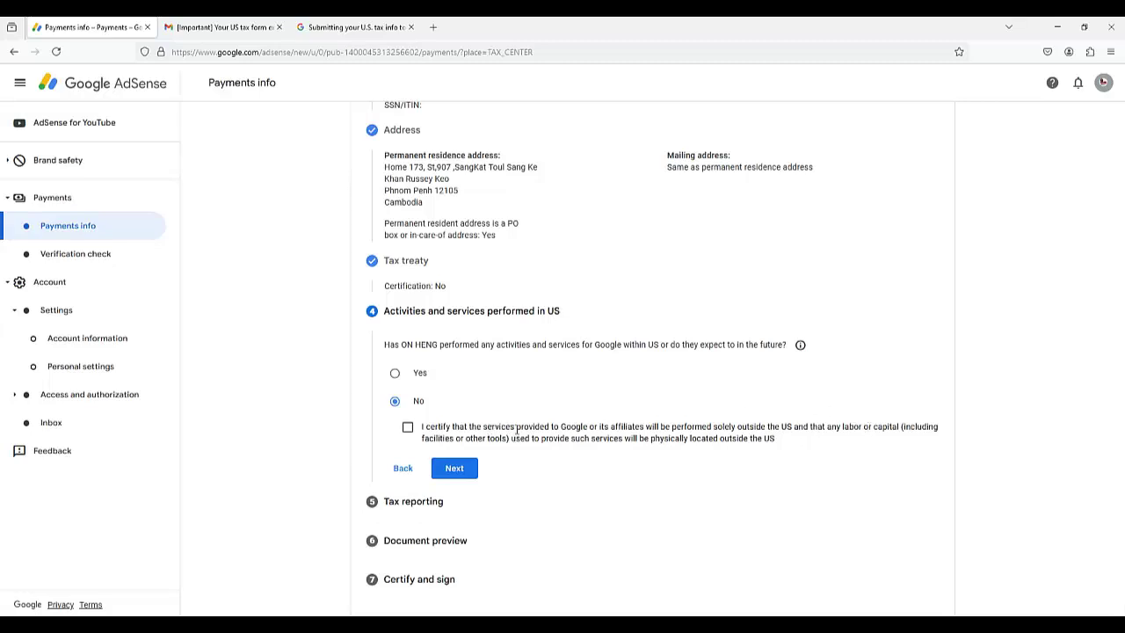
{"action": "left_click_drag", "start_coordinate": [516, 428], "coordinate": [554, 428]}
{"action": "left_click", "coordinate": [592, 428]}
{"action": "left_click", "coordinate": [395, 376]}
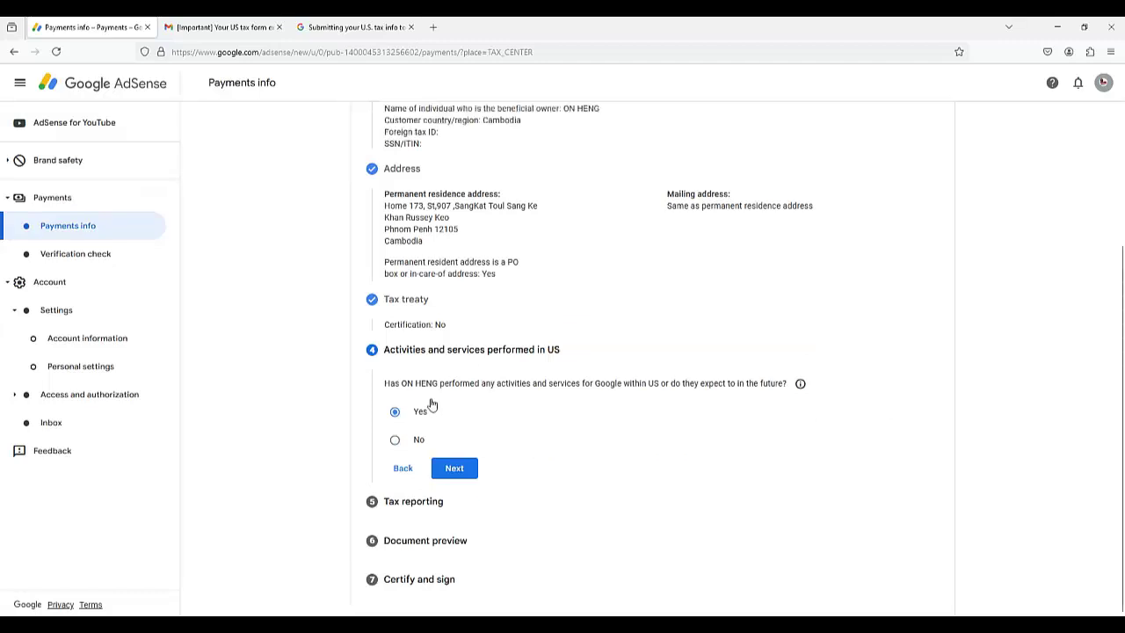
Choose Go paperless for tax documents and continue to the Form W-8BEN Default.pdf preview
{"action": "left_click", "coordinate": [454, 468]}
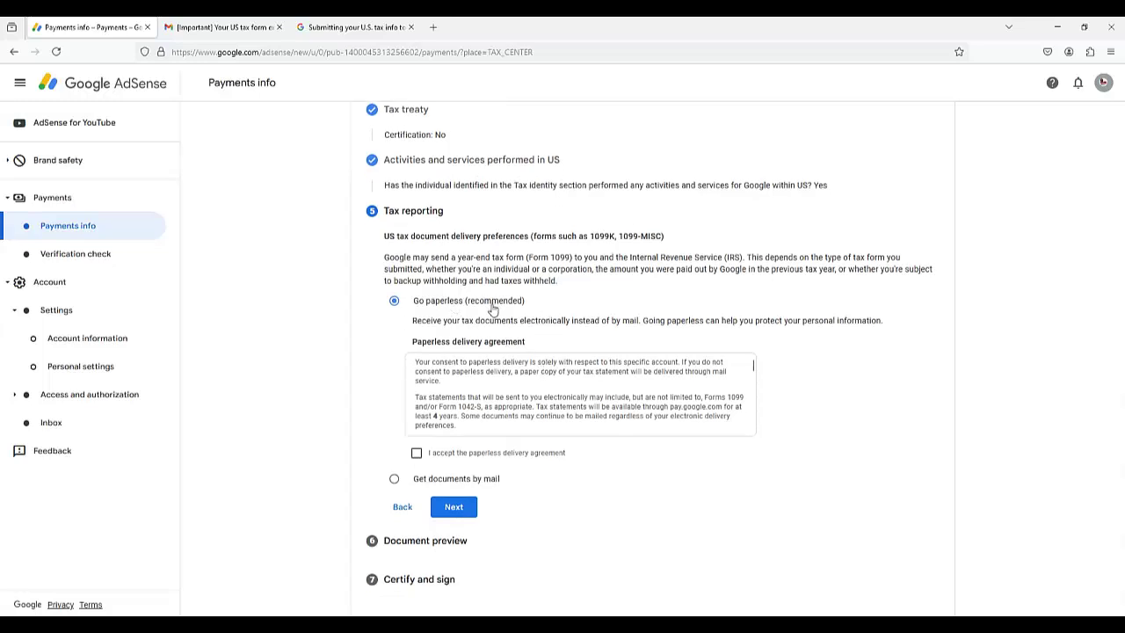
{"action": "scroll", "coordinate": [601, 386], "scroll_direction": "down", "scroll_amount": 2}
{"action": "scroll", "coordinate": [602, 384], "scroll_direction": "down", "scroll_amount": 3}
{"action": "scroll", "coordinate": [601, 384], "scroll_direction": "down", "scroll_amount": 2}
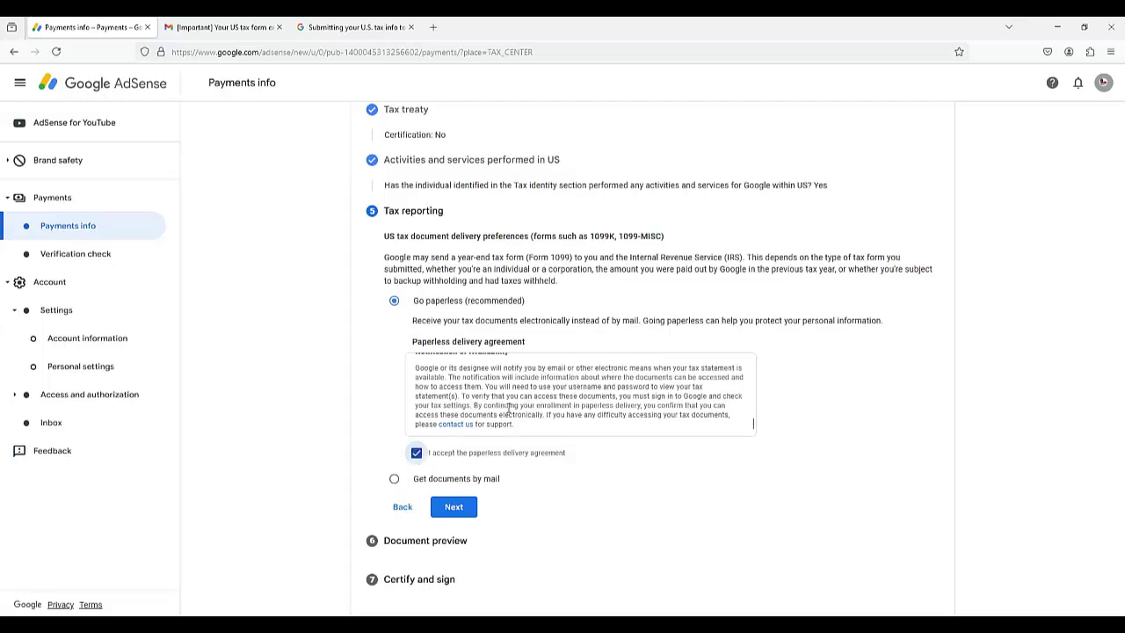
{"action": "scroll", "coordinate": [527, 393], "scroll_direction": "up", "scroll_amount": 2}
{"action": "scroll", "coordinate": [536, 387], "scroll_direction": "up", "scroll_amount": 2}
{"action": "scroll", "coordinate": [547, 379], "scroll_direction": "down", "scroll_amount": 4}
{"action": "left_click", "coordinate": [395, 478]}
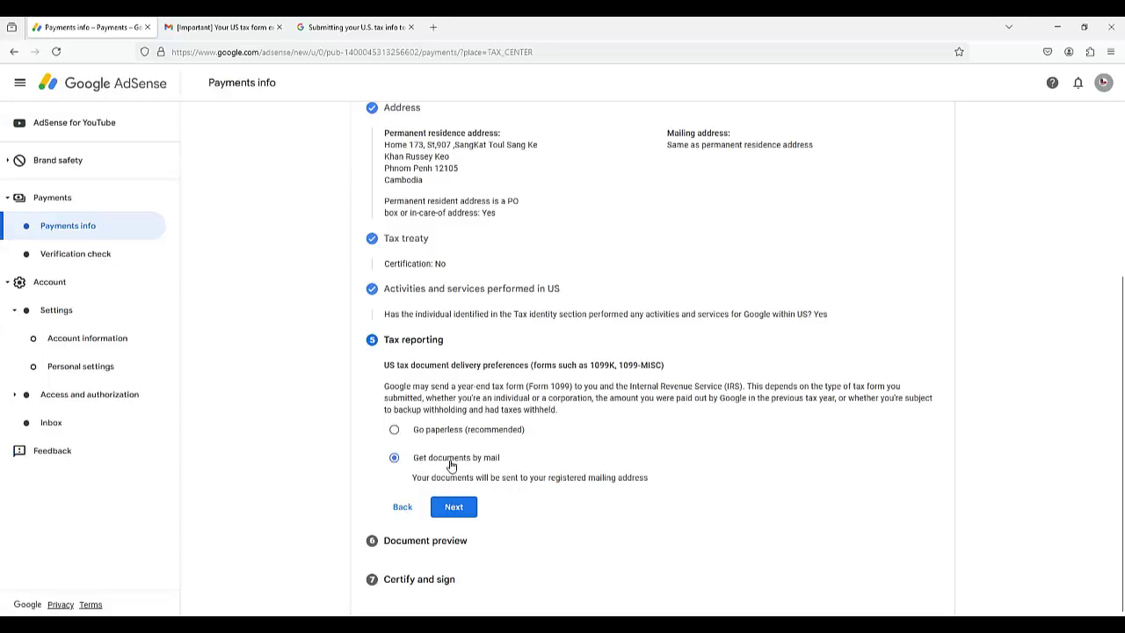
{"action": "left_click", "coordinate": [394, 429]}
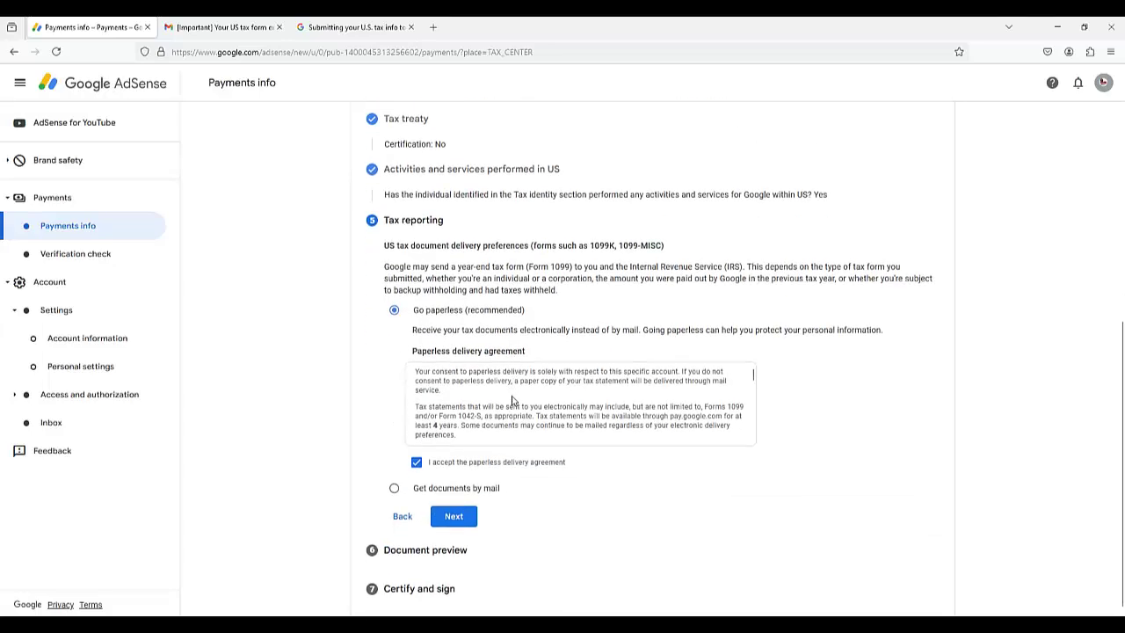
{"action": "scroll", "coordinate": [513, 401], "scroll_direction": "down", "scroll_amount": 3}
{"action": "scroll", "coordinate": [523, 392], "scroll_direction": "down", "scroll_amount": 3}
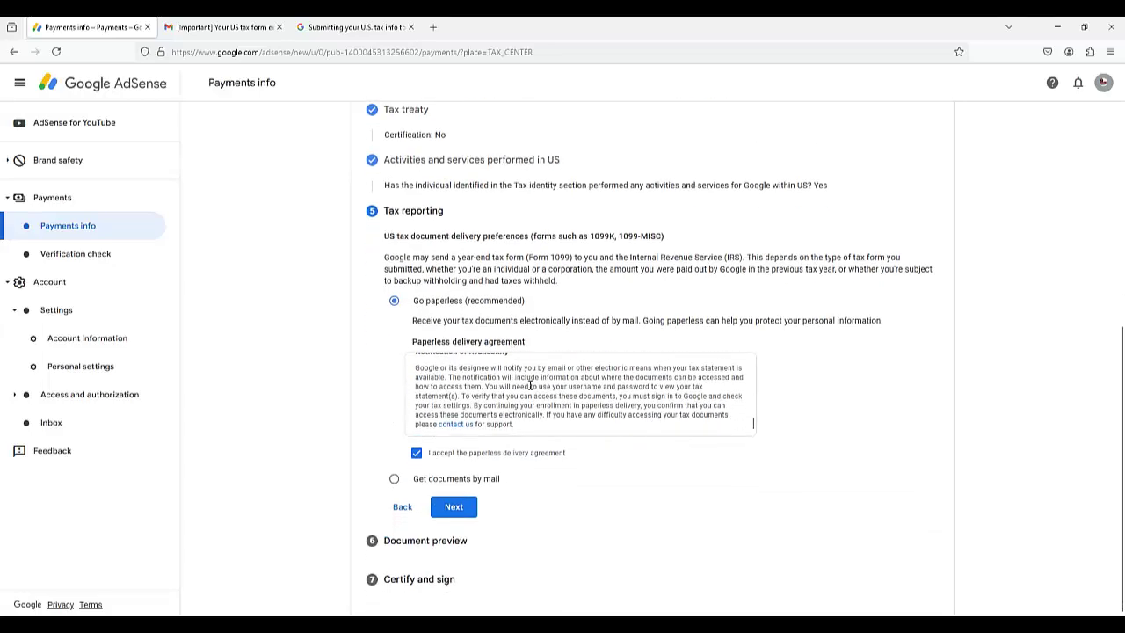
{"action": "left_click", "coordinate": [454, 508]}
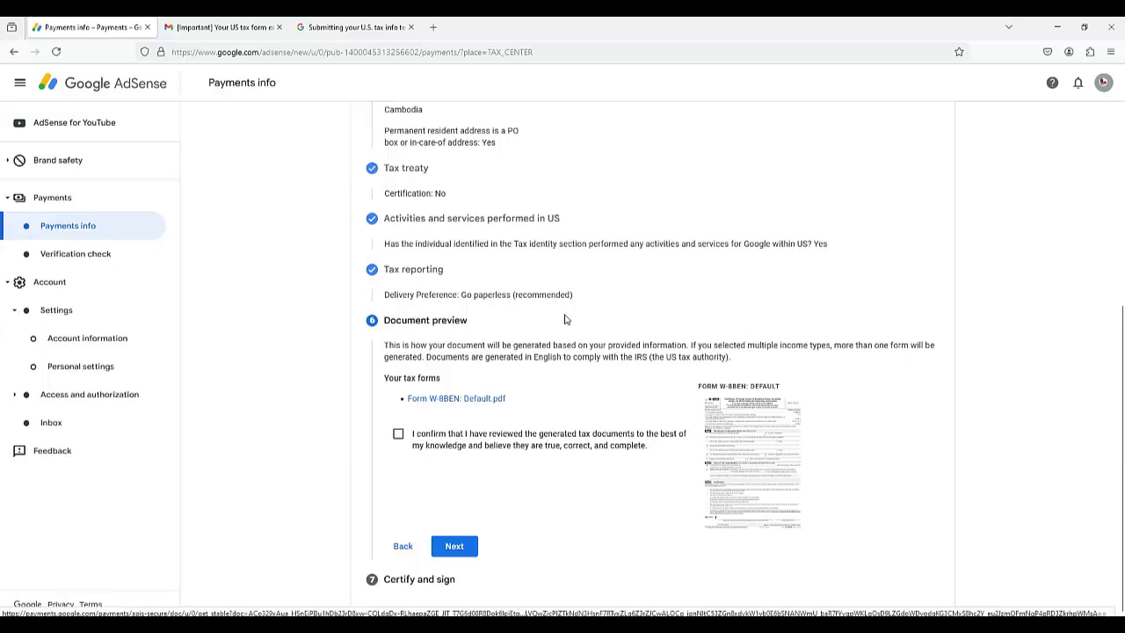
Confirm the W-8BEN preview was reviewed, then accept the perjury declaration and unchanged-status affidavit
{"action": "left_click", "coordinate": [398, 435]}
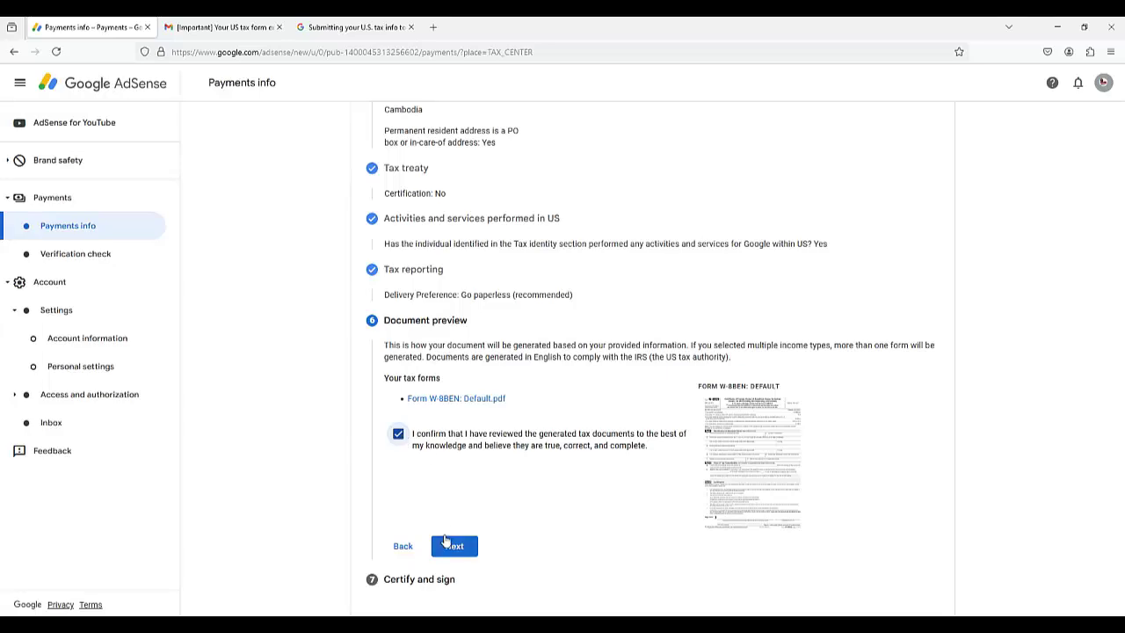
{"action": "left_click", "coordinate": [450, 546]}
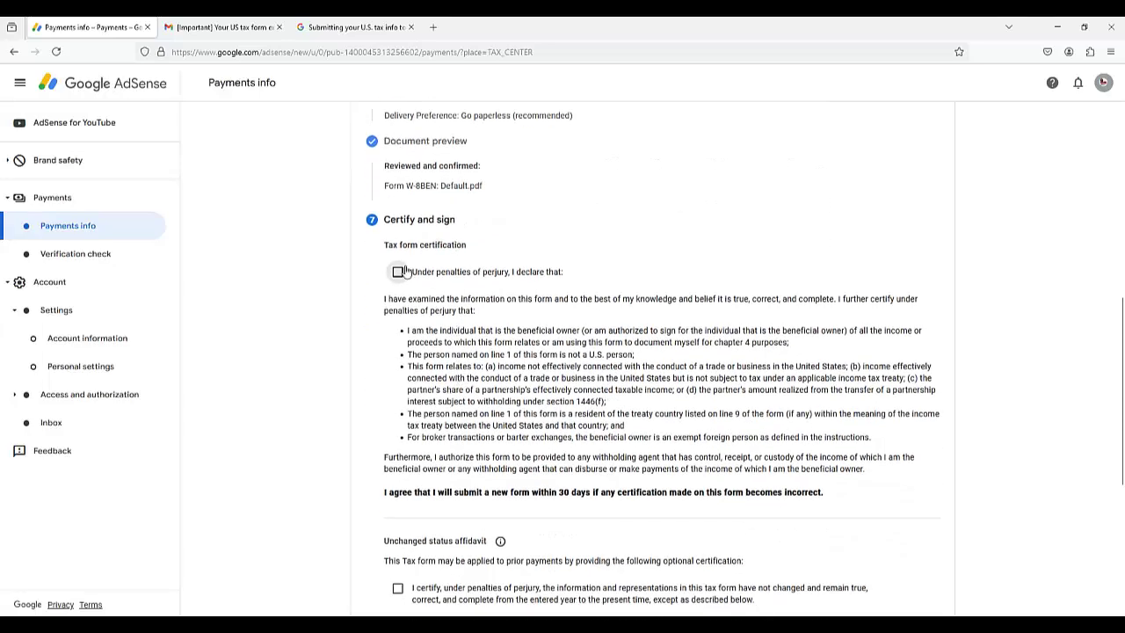
{"action": "left_click", "coordinate": [398, 273]}
{"action": "scroll", "coordinate": [398, 290], "scroll_direction": "down", "scroll_amount": 3}
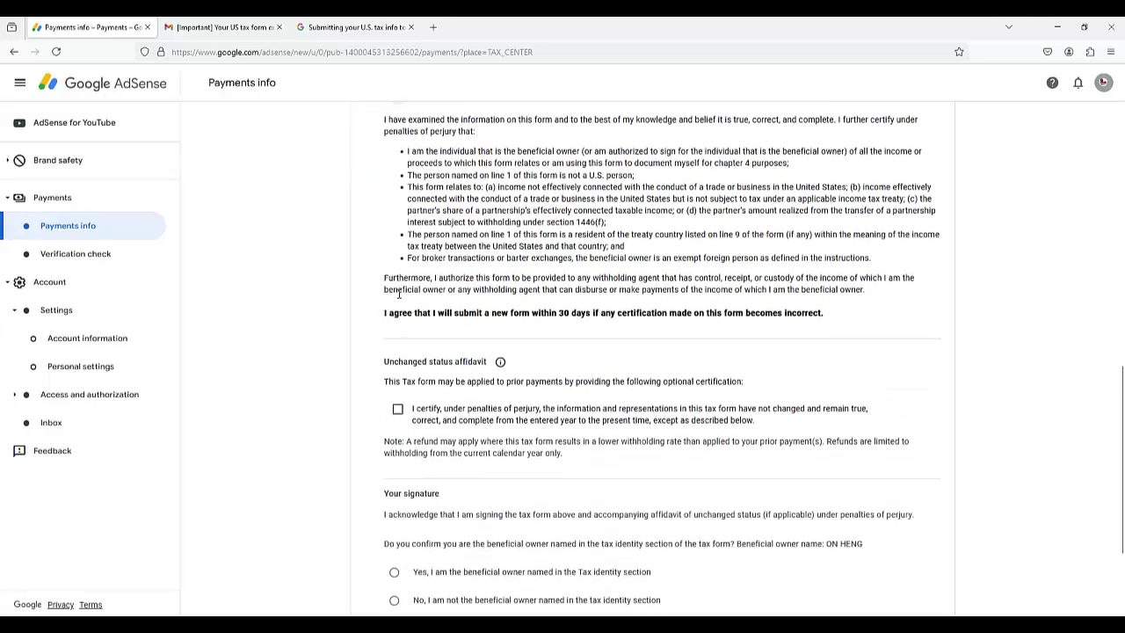
{"action": "scroll", "coordinate": [437, 312], "scroll_direction": "down", "scroll_amount": 1}
{"action": "left_click", "coordinate": [398, 349]}
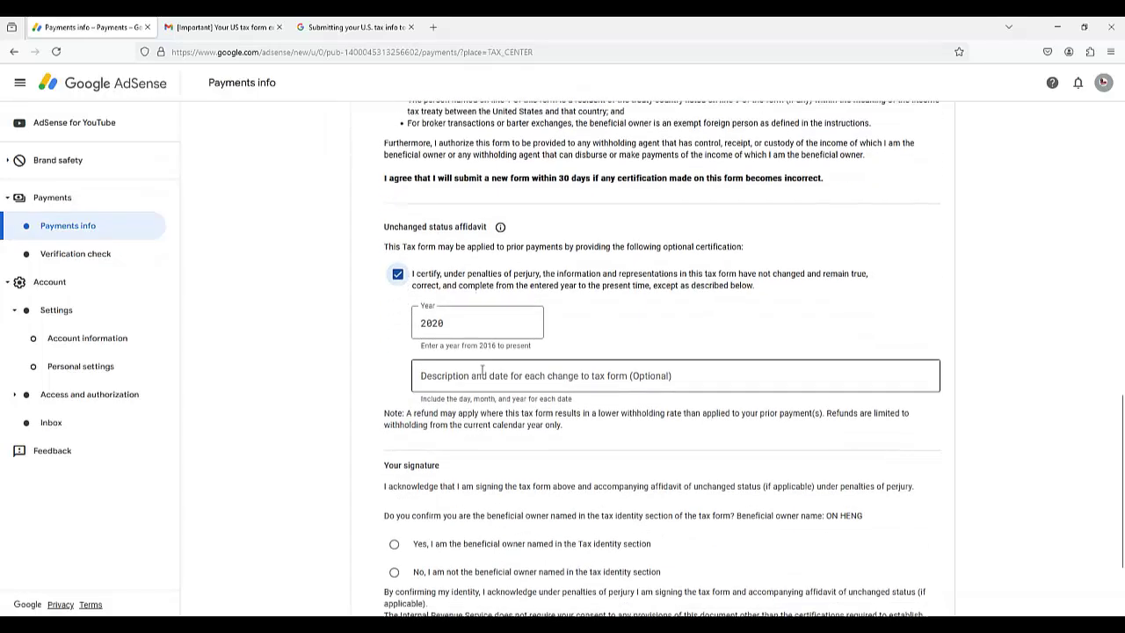
Confirm being the beneficial owner and submit the signed W-8BEN
{"action": "scroll", "coordinate": [463, 354], "scroll_direction": "down", "scroll_amount": 3}
{"action": "scroll", "coordinate": [463, 354], "scroll_direction": "down", "scroll_amount": 1}
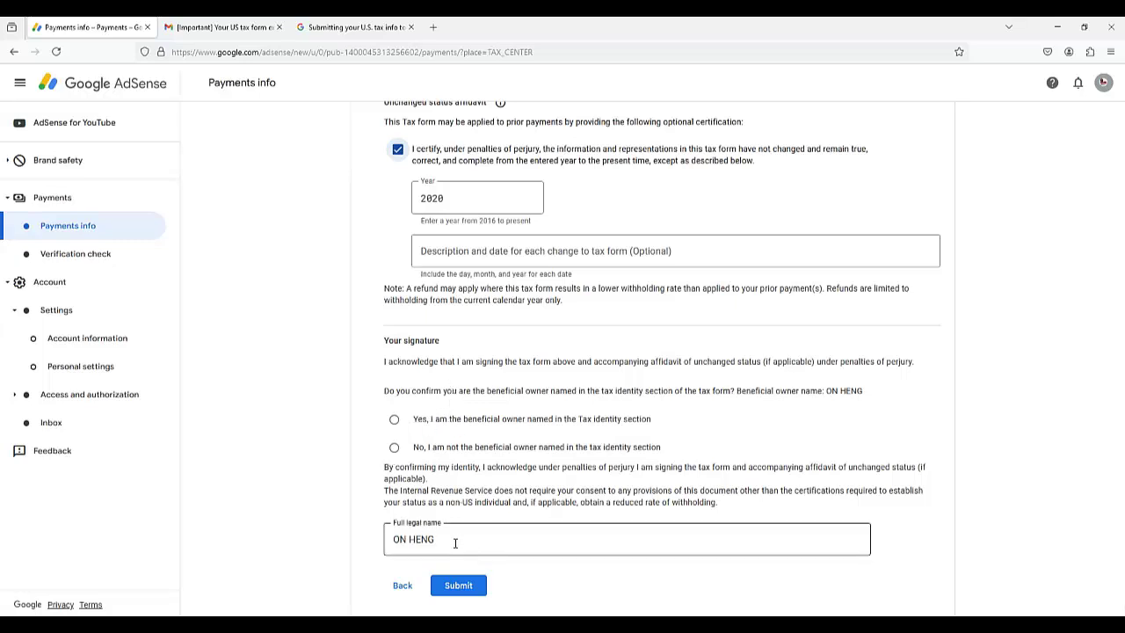
{"action": "left_click_drag", "start_coordinate": [435, 540], "coordinate": [372, 539]}
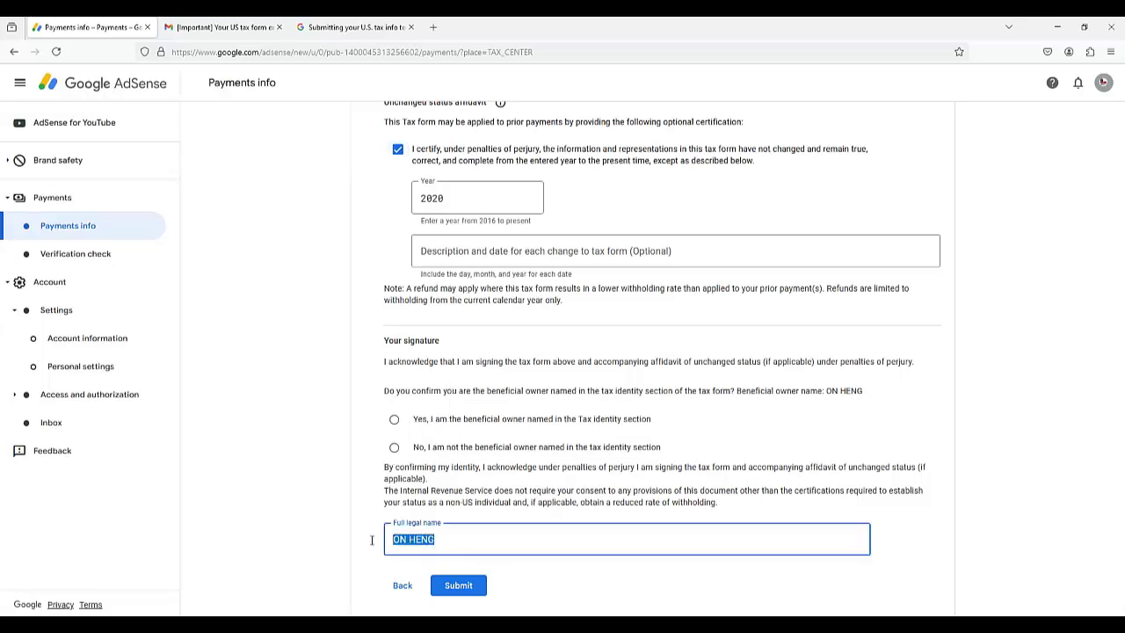
{"action": "left_click", "coordinate": [394, 421]}
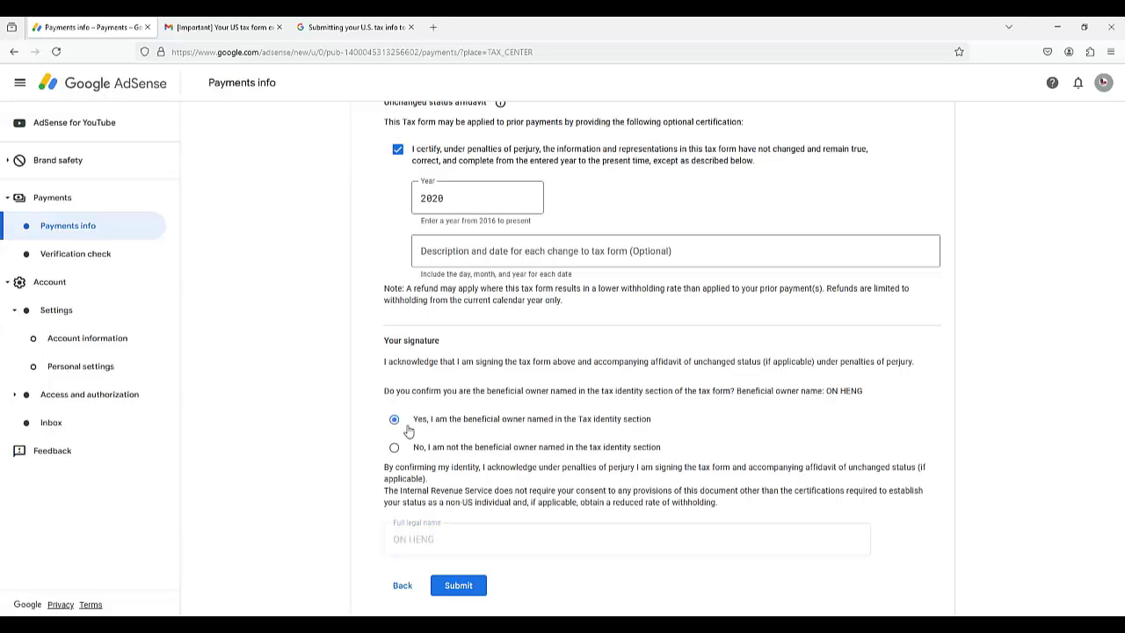
{"action": "scroll", "coordinate": [402, 430], "scroll_direction": "up", "scroll_amount": 3}
{"action": "scroll", "coordinate": [413, 439], "scroll_direction": "down", "scroll_amount": 3}
{"action": "left_click", "coordinate": [469, 596]}
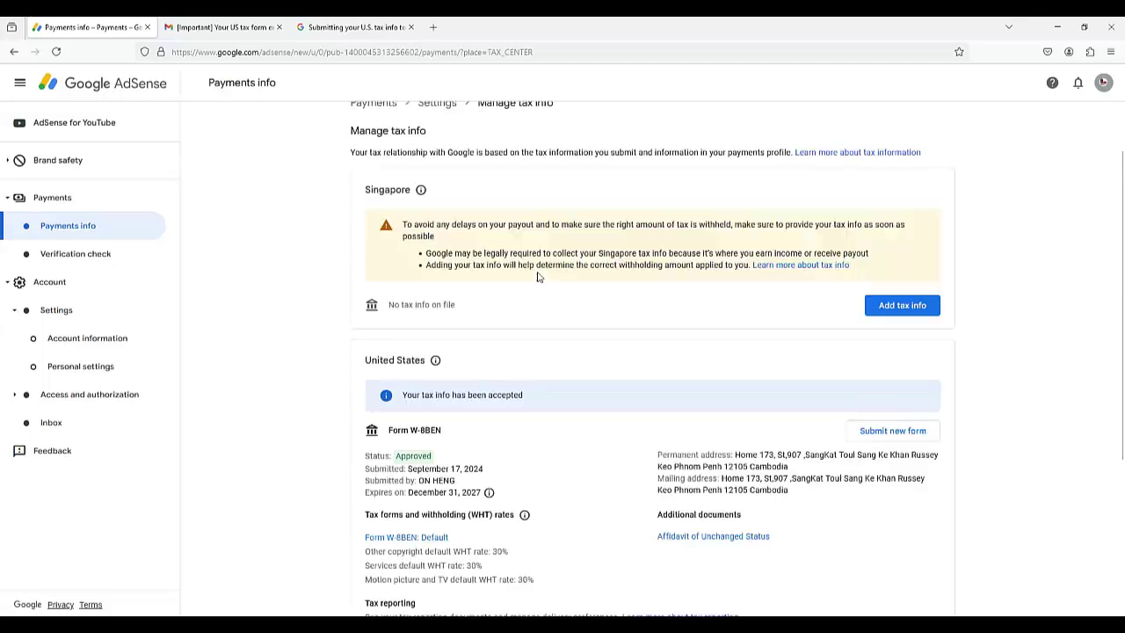
{"action": "scroll", "coordinate": [539, 277], "scroll_direction": "down", "scroll_amount": 2}
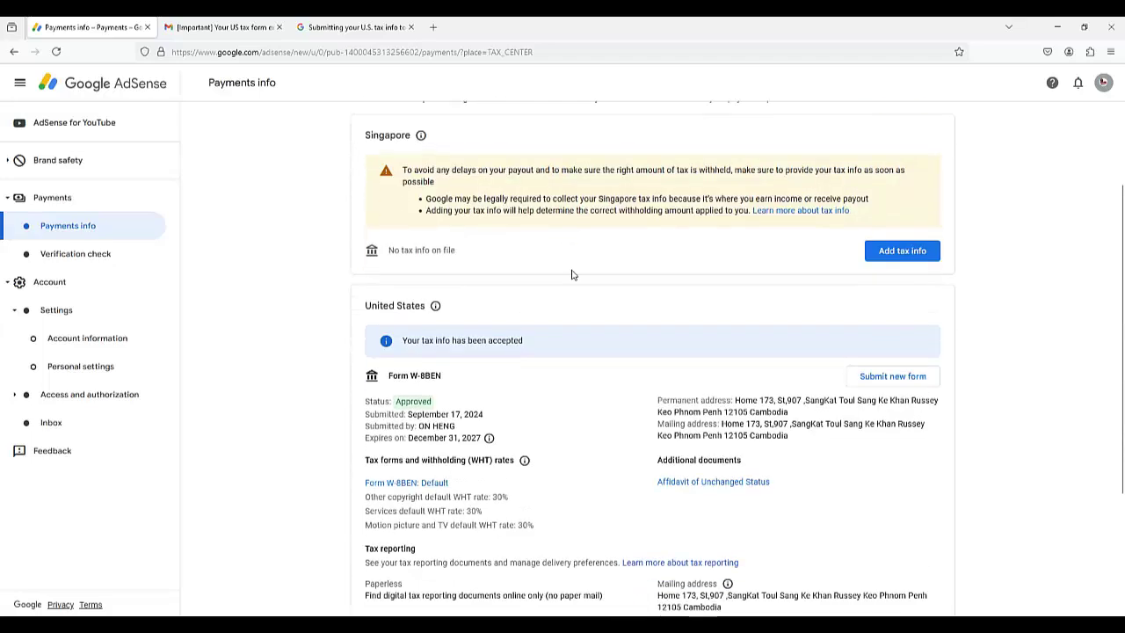
{"action": "scroll", "coordinate": [703, 277], "scroll_direction": "down", "scroll_amount": 3}
{"action": "scroll", "coordinate": [659, 268], "scroll_direction": "up", "scroll_amount": 2}
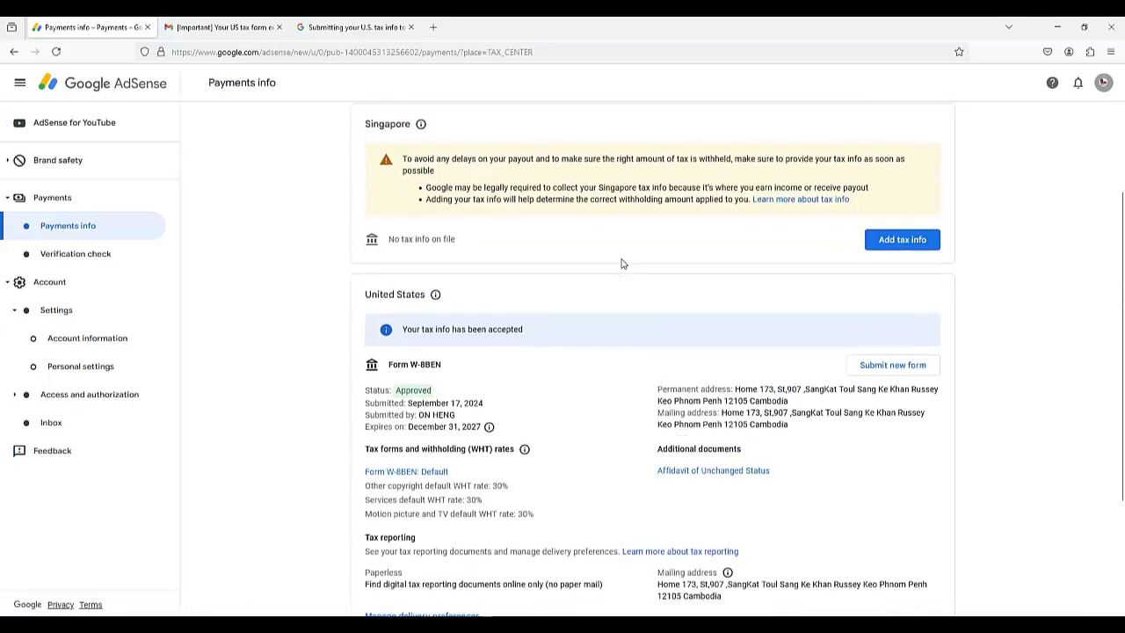
{"action": "scroll", "coordinate": [623, 261], "scroll_direction": "down", "scroll_amount": 2}
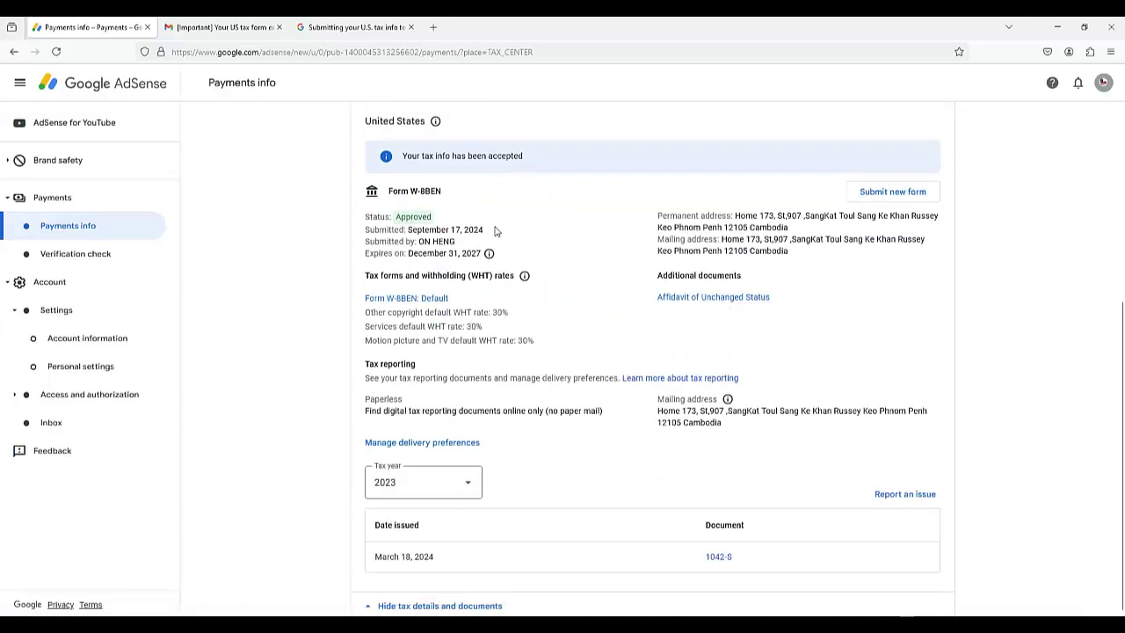
{"action": "left_click_drag", "start_coordinate": [495, 230], "coordinate": [460, 231]}
{"action": "left_click", "coordinate": [454, 241]}
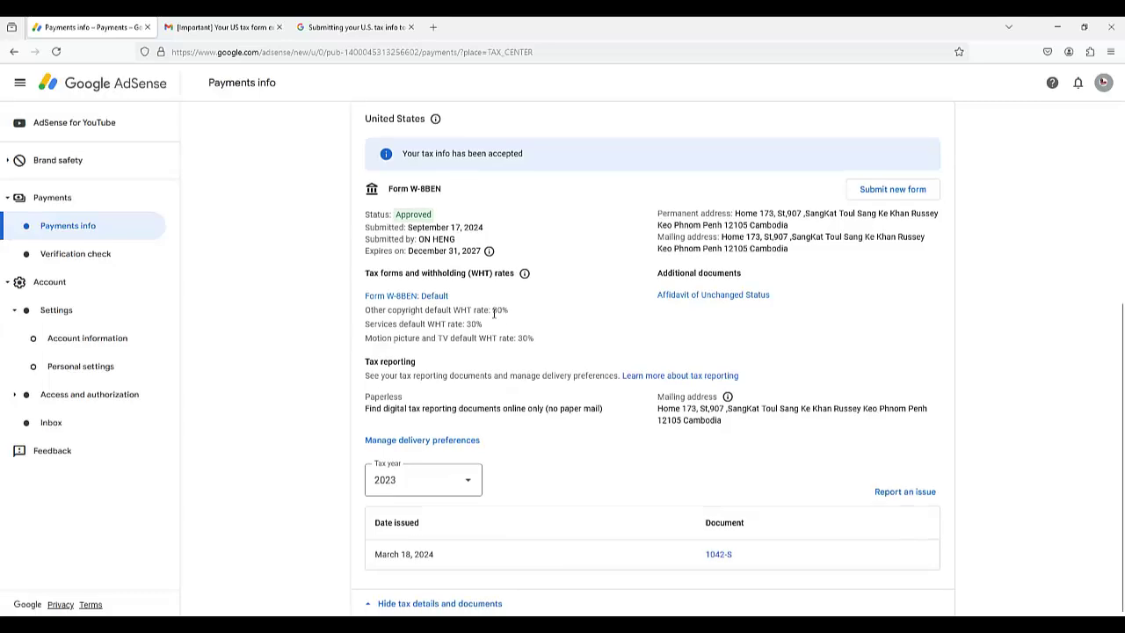
{"action": "scroll", "coordinate": [519, 351], "scroll_direction": "up", "scroll_amount": 5}
{"action": "scroll", "coordinate": [502, 374], "scroll_direction": "down", "scroll_amount": 1}
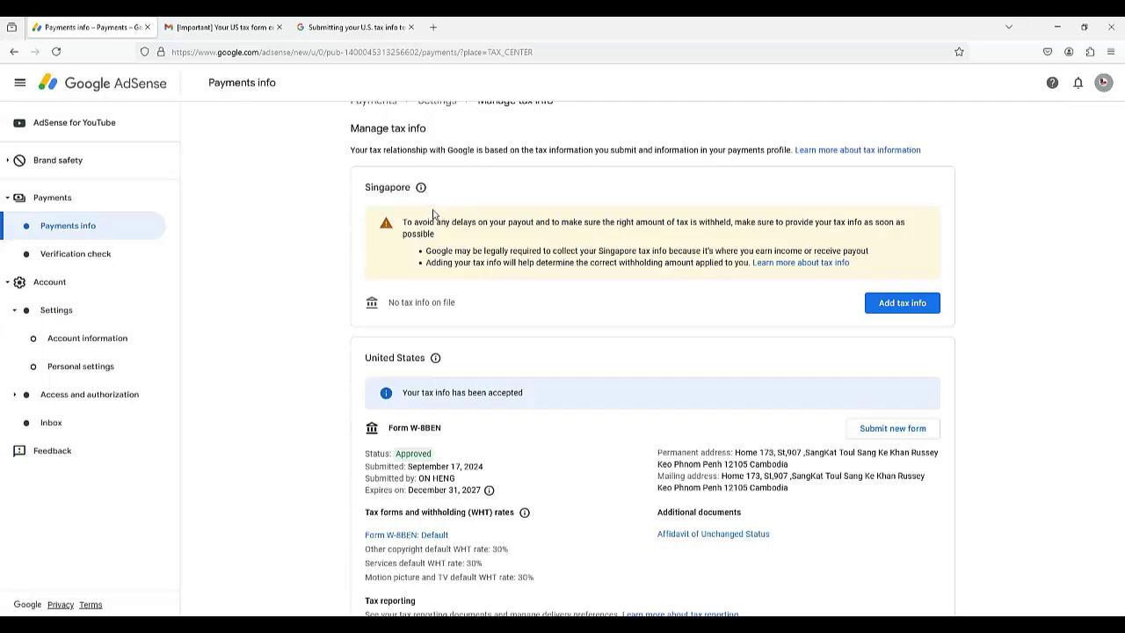
{"action": "scroll", "coordinate": [439, 218], "scroll_direction": "up", "scroll_amount": 1}
{"action": "scroll", "coordinate": [444, 220], "scroll_direction": "down", "scroll_amount": 1}
{"action": "scroll", "coordinate": [467, 177], "scroll_direction": "up", "scroll_amount": 1}
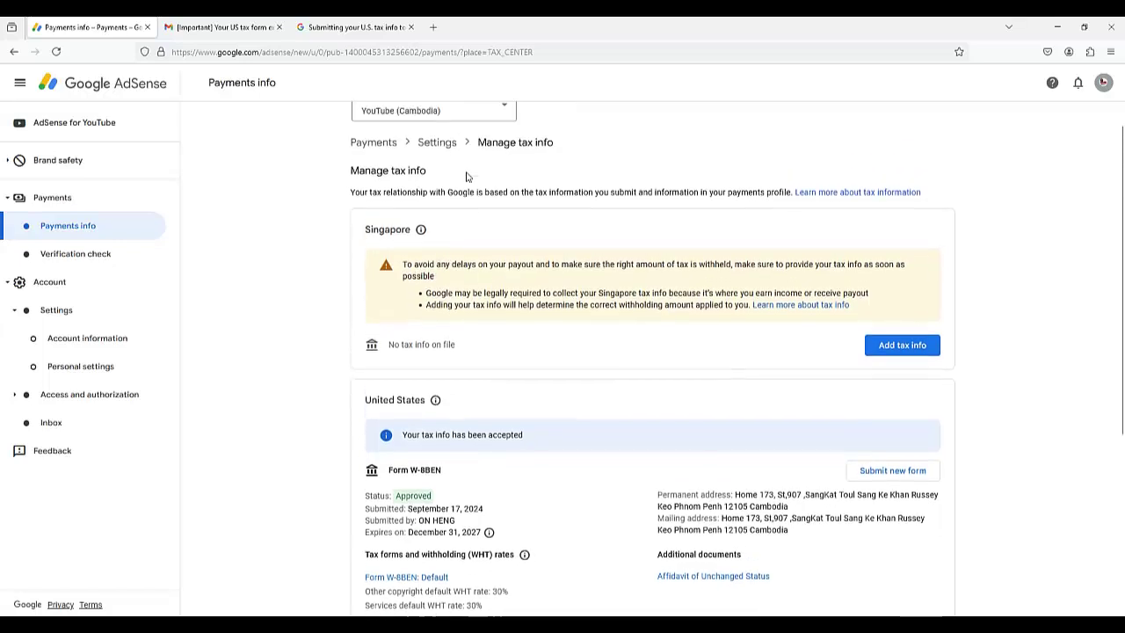
{"action": "scroll", "coordinate": [466, 177], "scroll_direction": "down", "scroll_amount": 1}
{"action": "scroll", "coordinate": [475, 185], "scroll_direction": "up", "scroll_amount": 1}
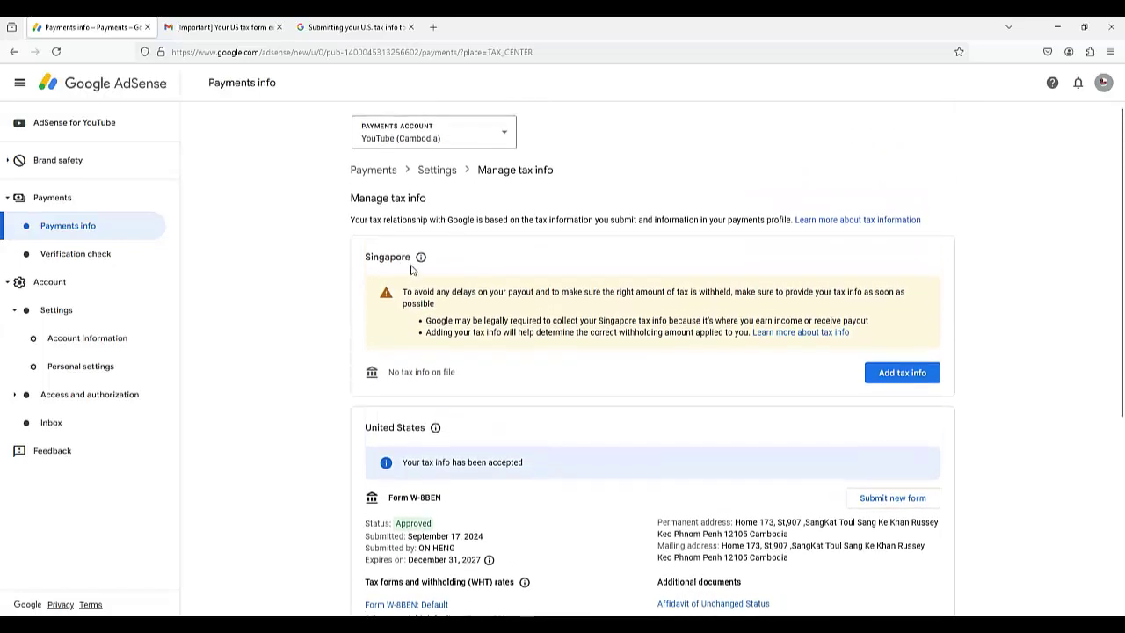
{"action": "left_click_drag", "start_coordinate": [411, 260], "coordinate": [366, 257]}
{"action": "left_click", "coordinate": [367, 257]}
{"action": "mouse_move", "coordinate": [422, 258]}
{"action": "left_mouse_down"}
{"action": "mouse_move", "coordinate": [361, 257]}
{"action": "mouse_move", "coordinate": [371, 255]}
{"action": "left_mouse_up"}
{"action": "left_click", "coordinate": [456, 243]}
{"action": "left_click", "coordinate": [500, 254]}
{"action": "scroll", "coordinate": [487, 268], "scroll_direction": "down", "scroll_amount": 2}
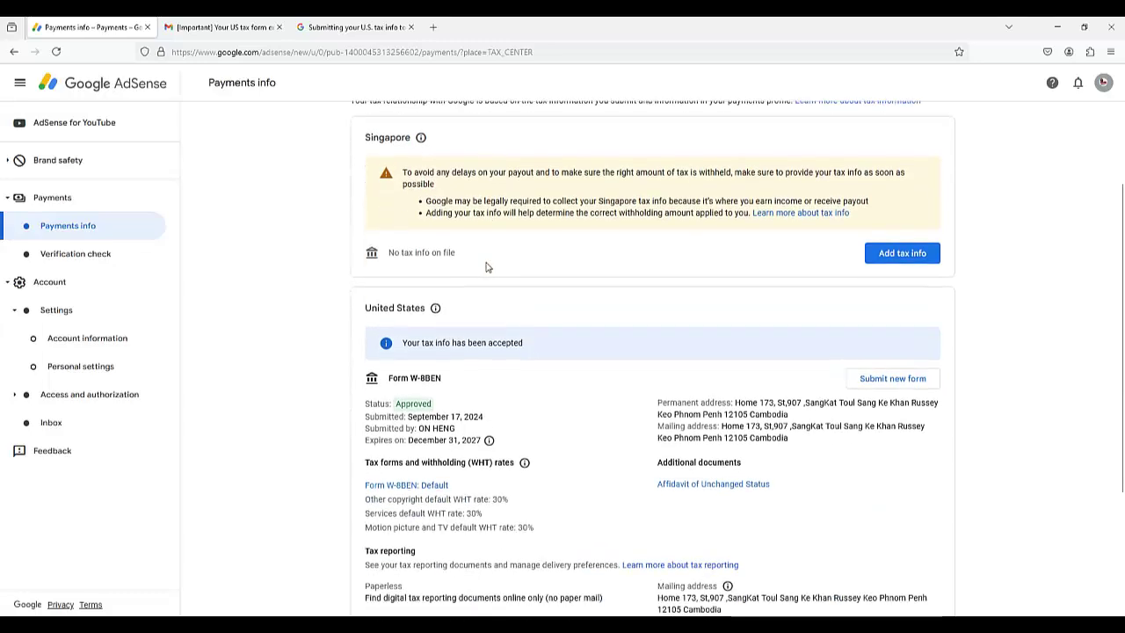
{"action": "scroll", "coordinate": [487, 268], "scroll_direction": "up", "scroll_amount": 1}
{"action": "scroll", "coordinate": [528, 299], "scroll_direction": "down", "scroll_amount": 1}
{"action": "scroll", "coordinate": [571, 299], "scroll_direction": "down", "scroll_amount": 2}
{"action": "scroll", "coordinate": [605, 263], "scroll_direction": "up", "scroll_amount": 2}
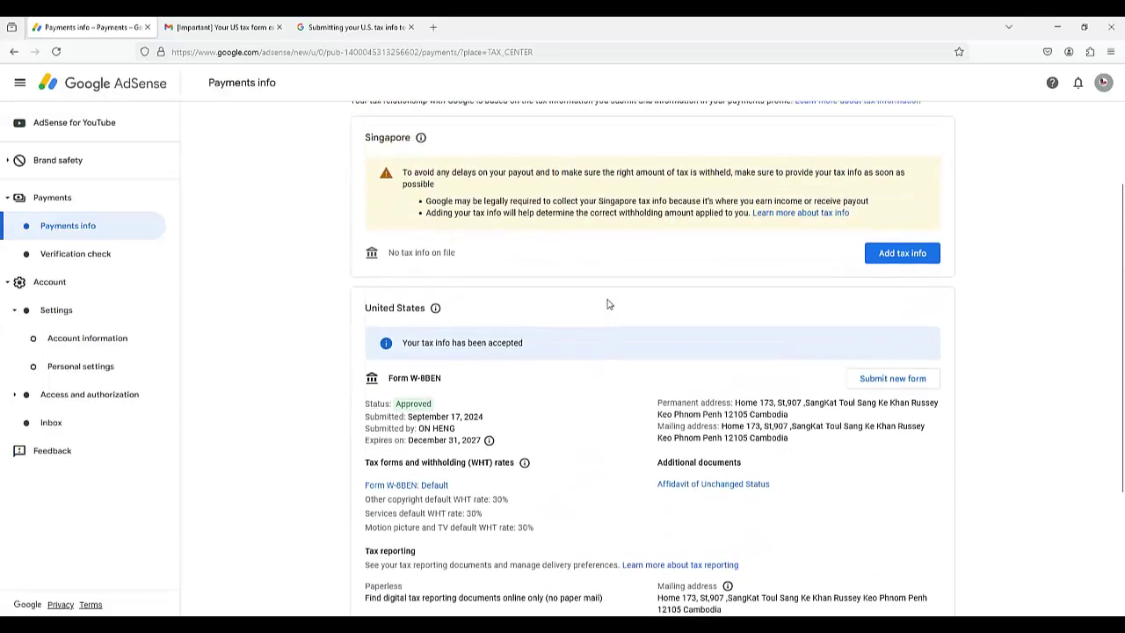
{"action": "scroll", "coordinate": [623, 226], "scroll_direction": "down", "scroll_amount": 3}
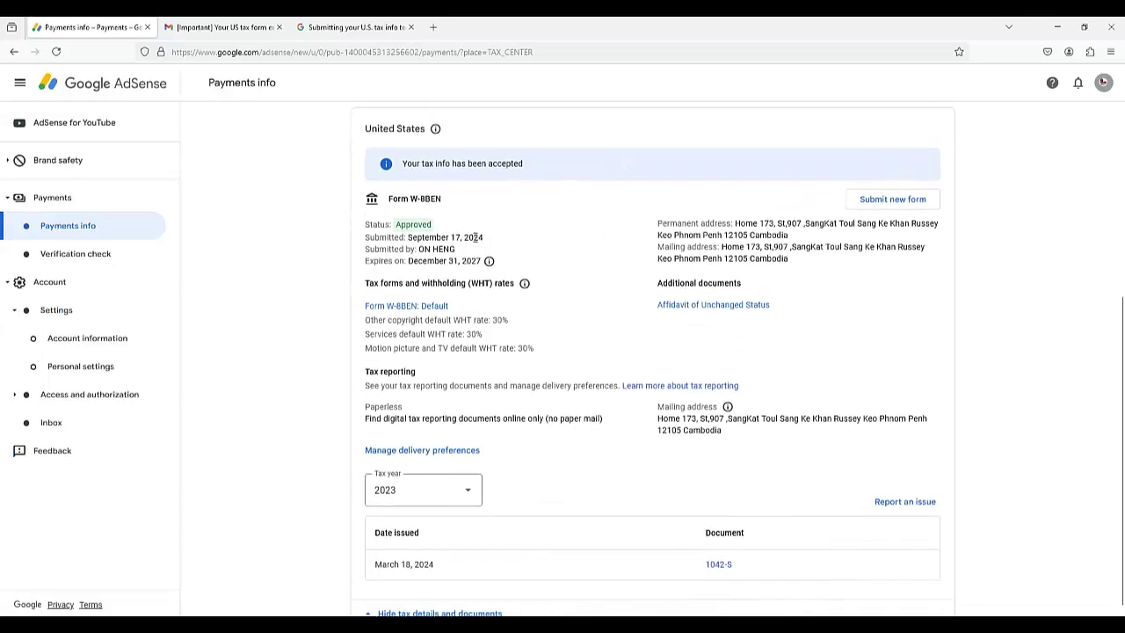
{"action": "left_click_drag", "start_coordinate": [487, 242], "coordinate": [452, 237]}
{"action": "left_click", "coordinate": [563, 233]}
{"action": "scroll", "coordinate": [563, 233], "scroll_direction": "up", "scroll_amount": 4}
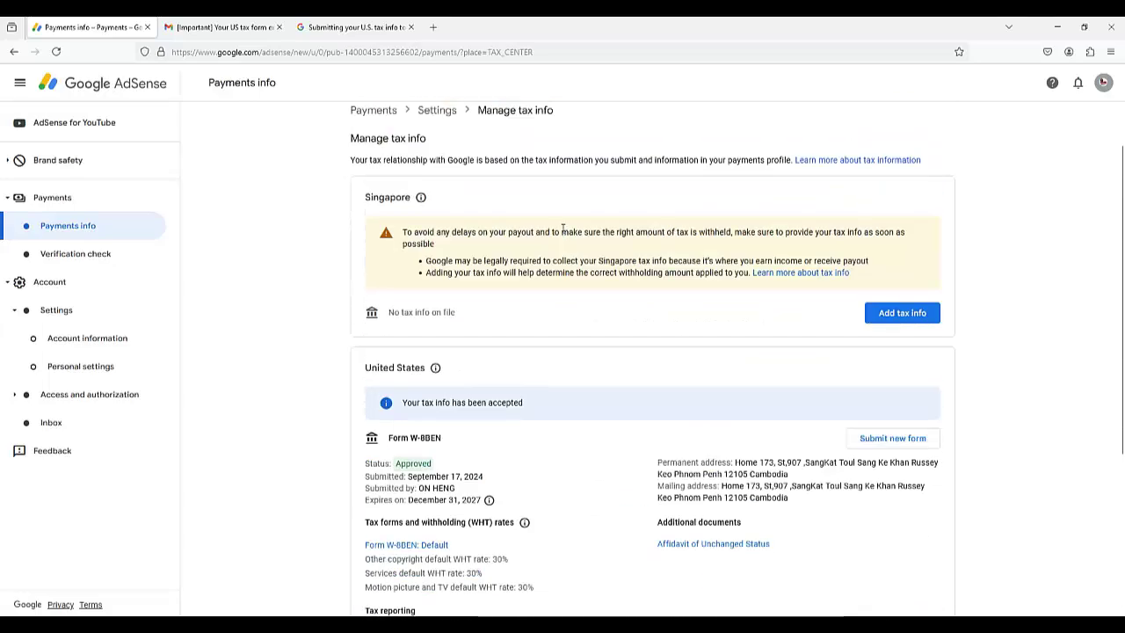
Start the Singapore tax form and answer No to permanent establishment, GST and both exemption questions
{"action": "left_click", "coordinate": [905, 315]}
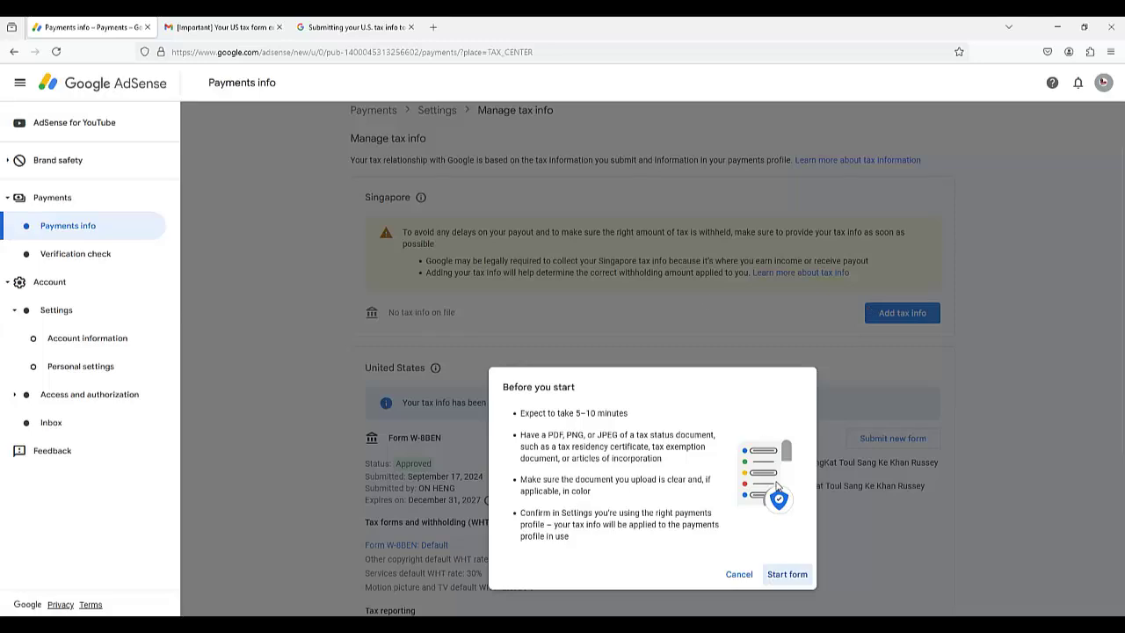
{"action": "left_click", "coordinate": [785, 574]}
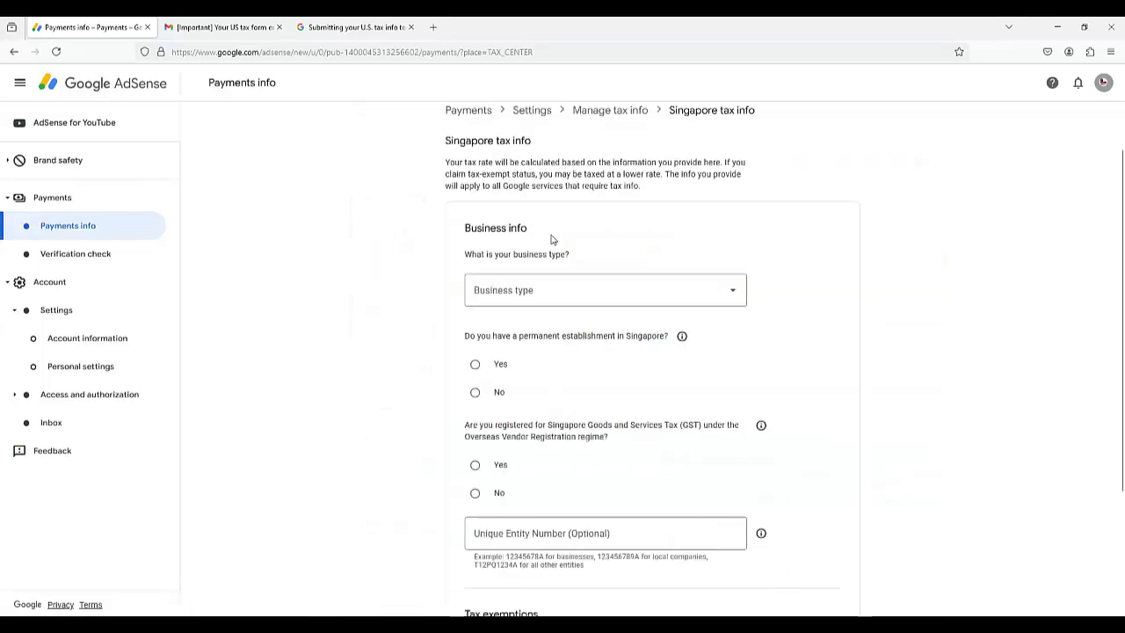
{"action": "scroll", "coordinate": [551, 239], "scroll_direction": "down", "scroll_amount": 1}
{"action": "left_click", "coordinate": [474, 333]}
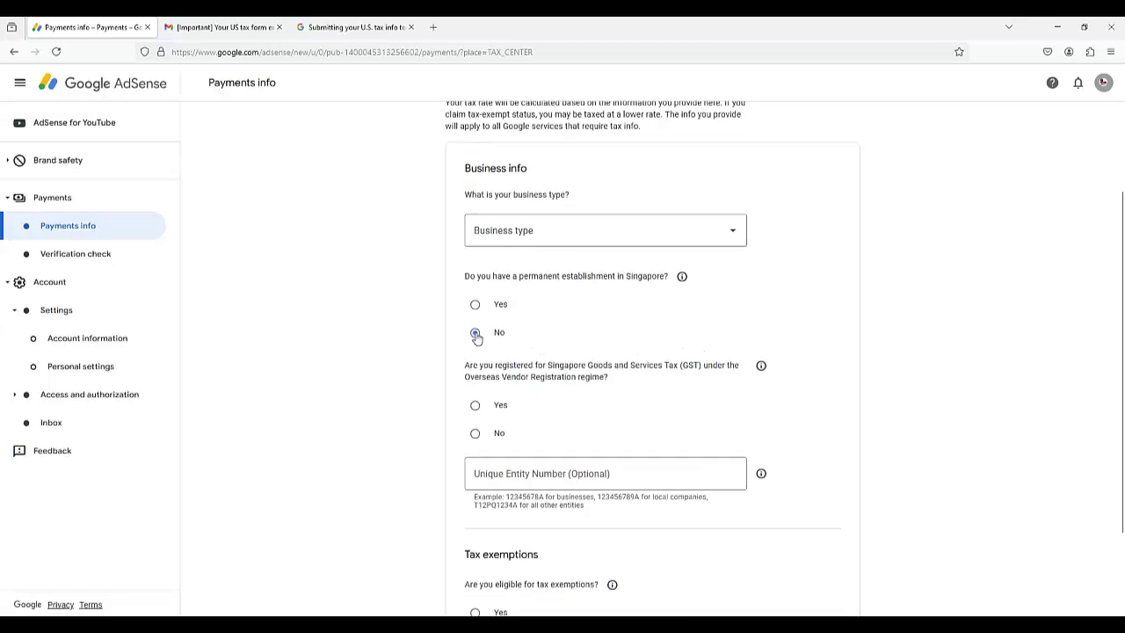
{"action": "left_click", "coordinate": [475, 437]}
{"action": "scroll", "coordinate": [477, 430], "scroll_direction": "down", "scroll_amount": 2}
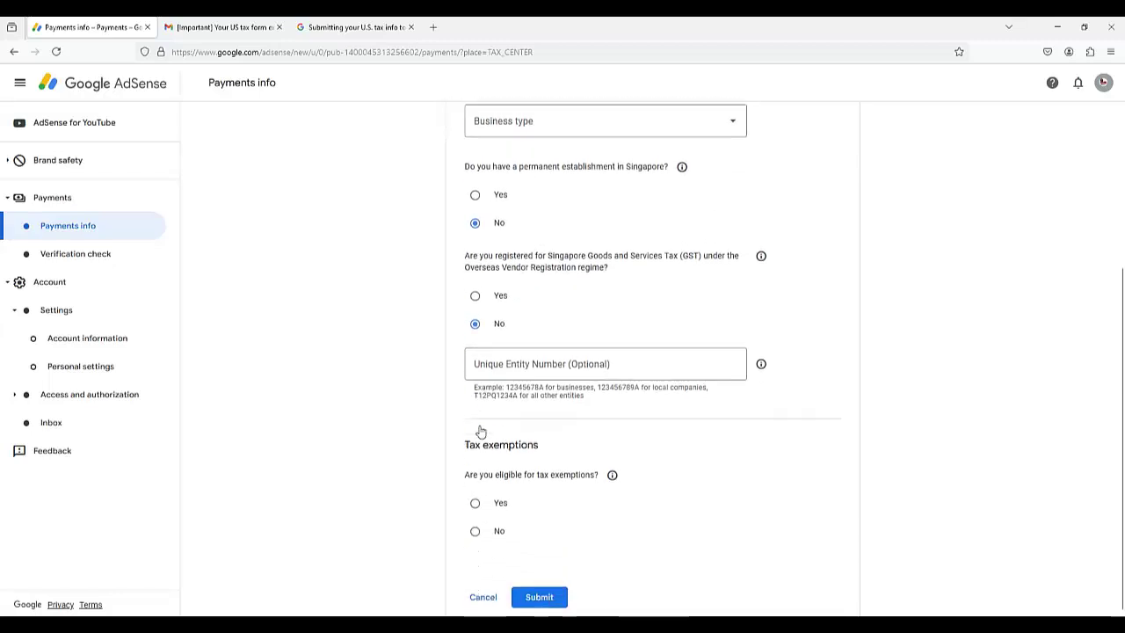
{"action": "left_click", "coordinate": [474, 525]}
{"action": "scroll", "coordinate": [510, 470], "scroll_direction": "down", "scroll_amount": 2}
{"action": "left_click", "coordinate": [475, 527]}
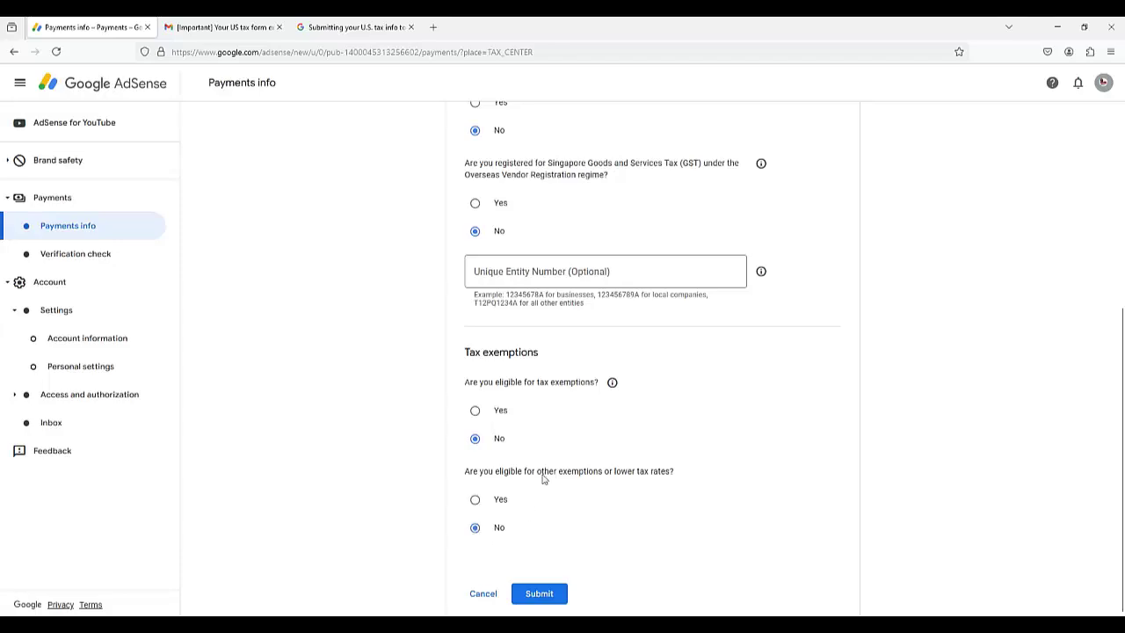
{"action": "scroll", "coordinate": [542, 474], "scroll_direction": "up", "scroll_amount": 4}
{"action": "scroll", "coordinate": [598, 389], "scroll_direction": "down", "scroll_amount": 4}
{"action": "scroll", "coordinate": [586, 397], "scroll_direction": "up", "scroll_amount": 3}
{"action": "scroll", "coordinate": [585, 400], "scroll_direction": "down", "scroll_amount": 3}
{"action": "left_click", "coordinate": [540, 593]}
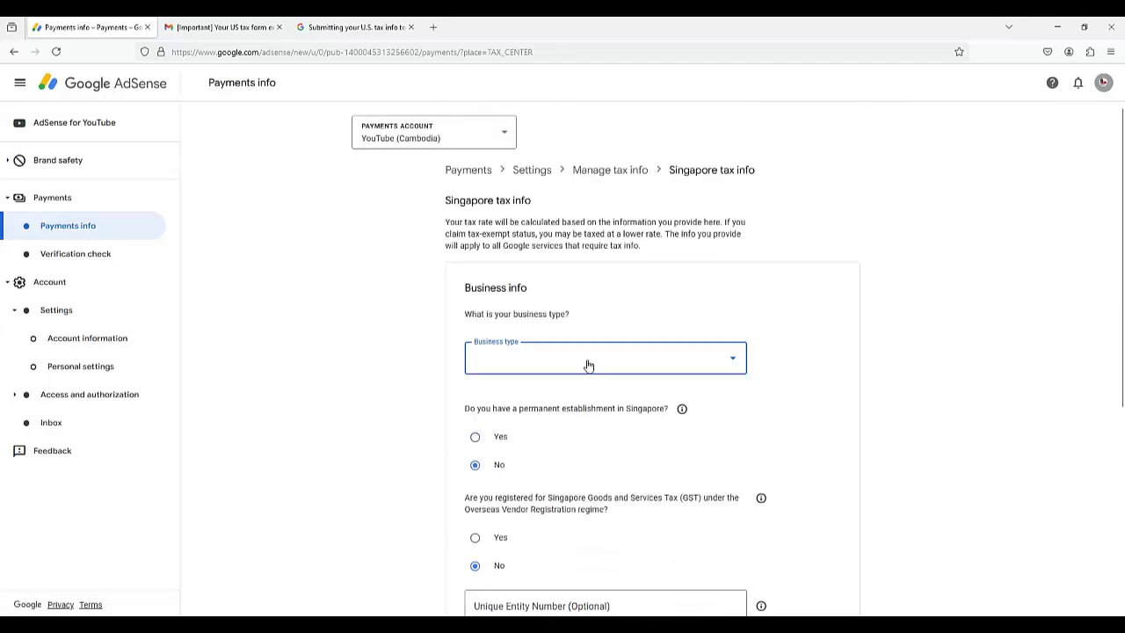
Set business type to Individual/sole proprietor and submit the Singapore tax info
{"action": "scroll", "coordinate": [588, 357], "scroll_direction": "down", "scroll_amount": 2}
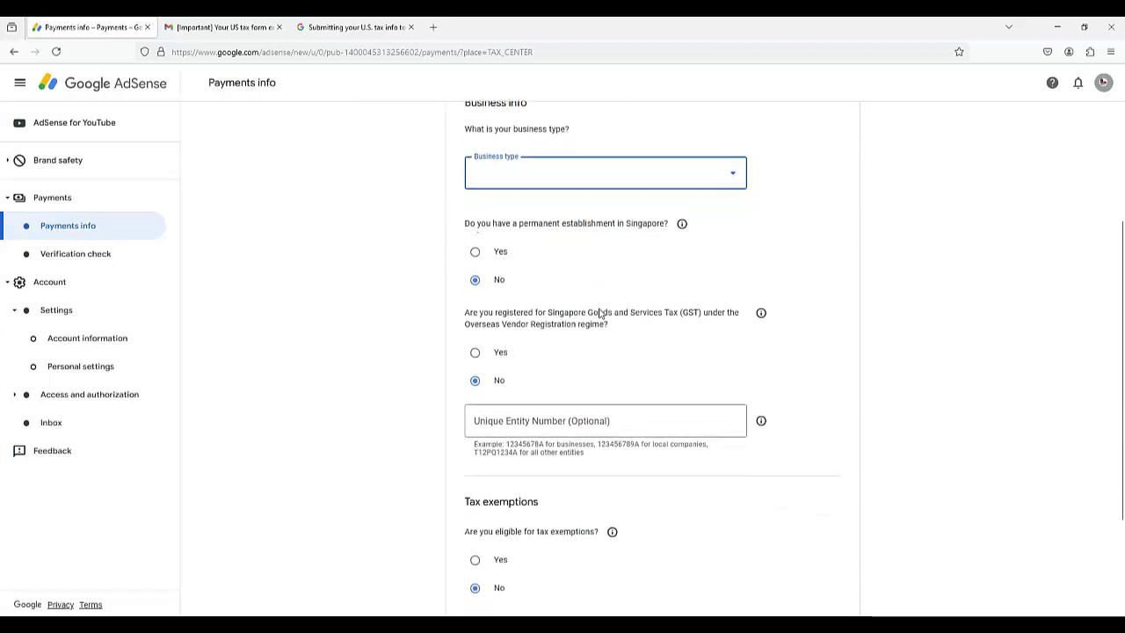
{"action": "scroll", "coordinate": [600, 312], "scroll_direction": "down", "scroll_amount": 2}
{"action": "scroll", "coordinate": [600, 313], "scroll_direction": "up", "scroll_amount": 3}
{"action": "scroll", "coordinate": [589, 308], "scroll_direction": "up", "scroll_amount": 1}
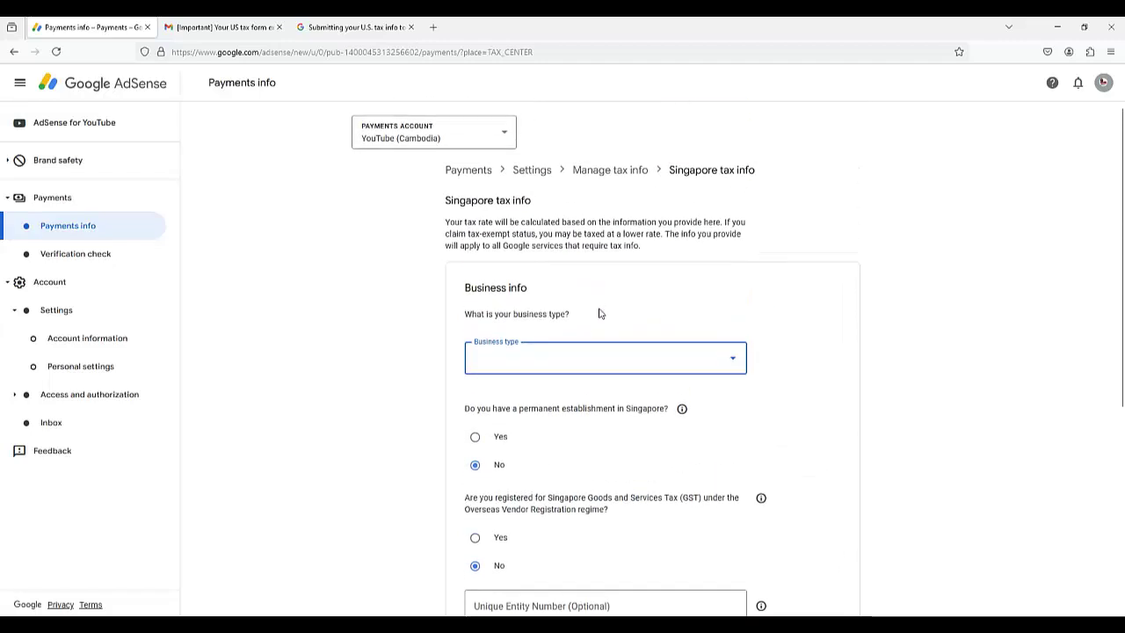
{"action": "left_click", "coordinate": [730, 358]}
{"action": "left_click", "coordinate": [526, 423]}
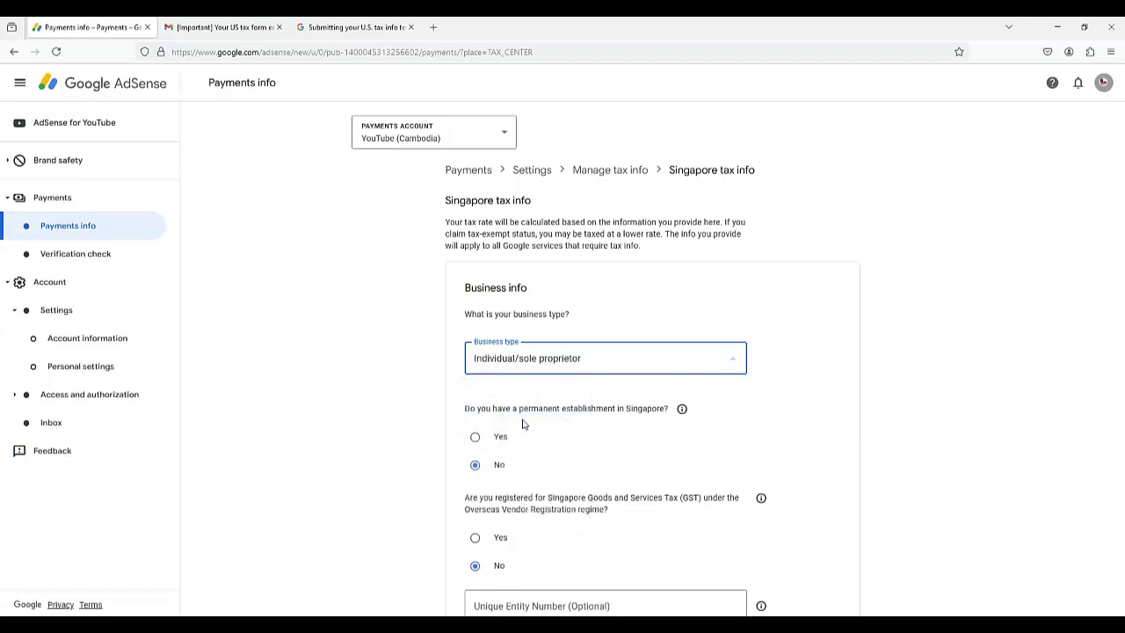
{"action": "scroll", "coordinate": [501, 429], "scroll_direction": "down", "scroll_amount": 2}
{"action": "scroll", "coordinate": [510, 356], "scroll_direction": "down", "scroll_amount": 2}
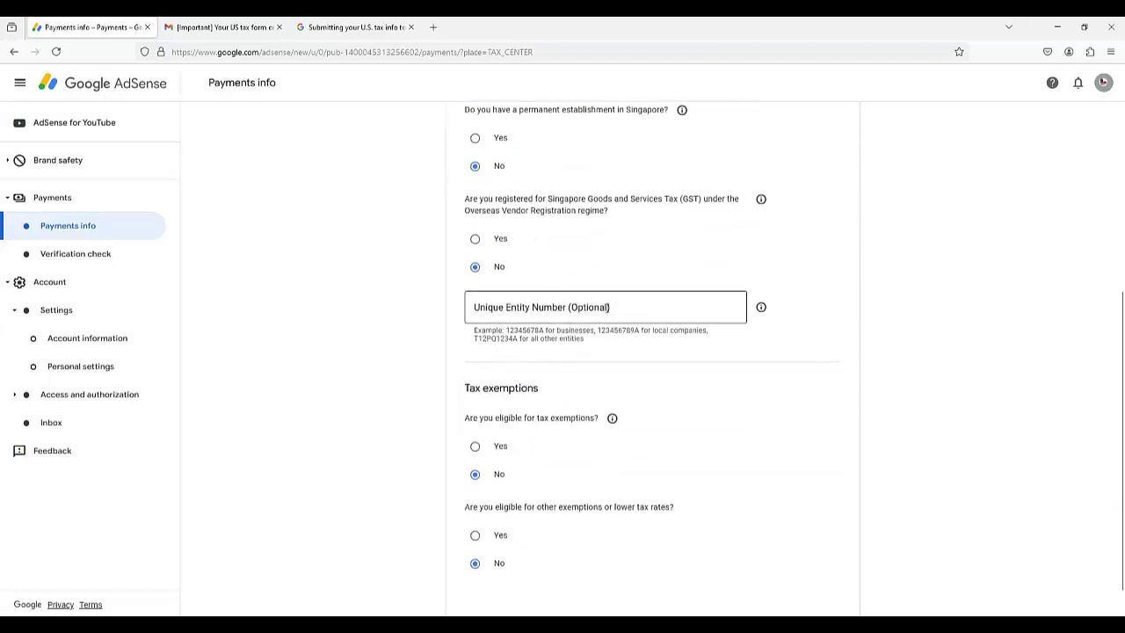
{"action": "scroll", "coordinate": [608, 308], "scroll_direction": "down", "scroll_amount": 1}
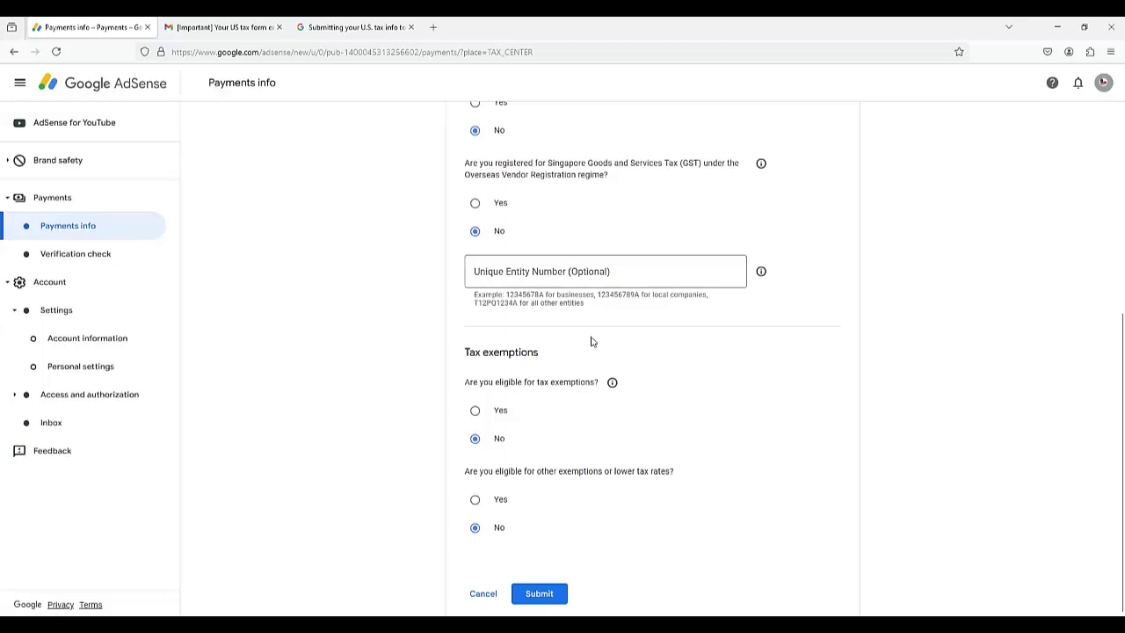
{"action": "left_click", "coordinate": [538, 594]}
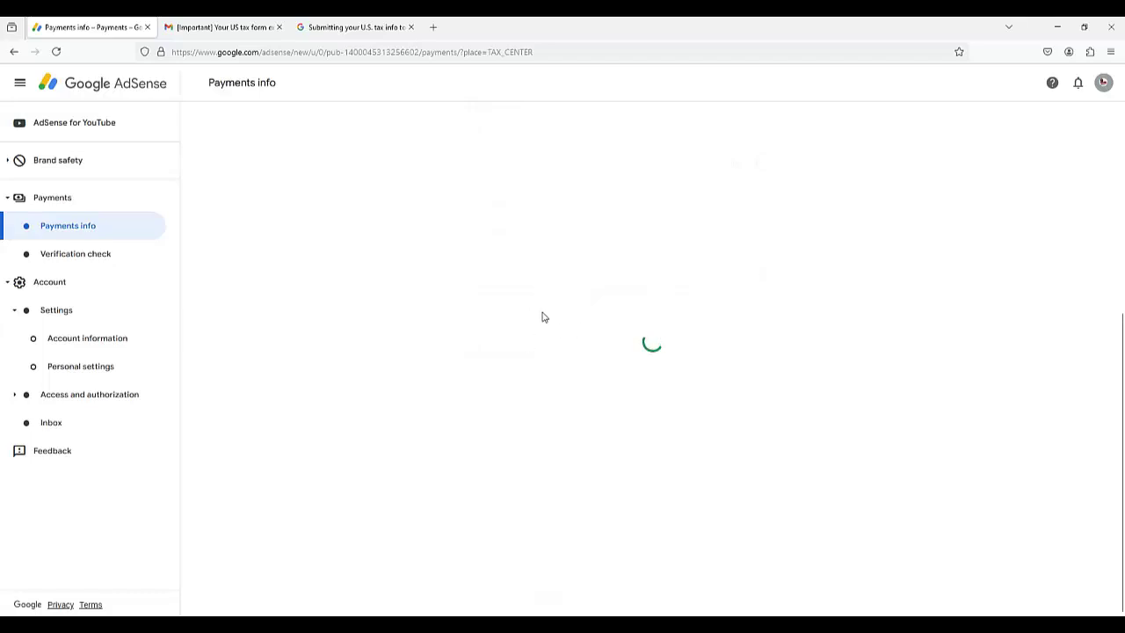
Review the Singapore section's Accepted status and September 17, 2024 submission date
{"action": "scroll", "coordinate": [517, 275], "scroll_direction": "down", "scroll_amount": 1}
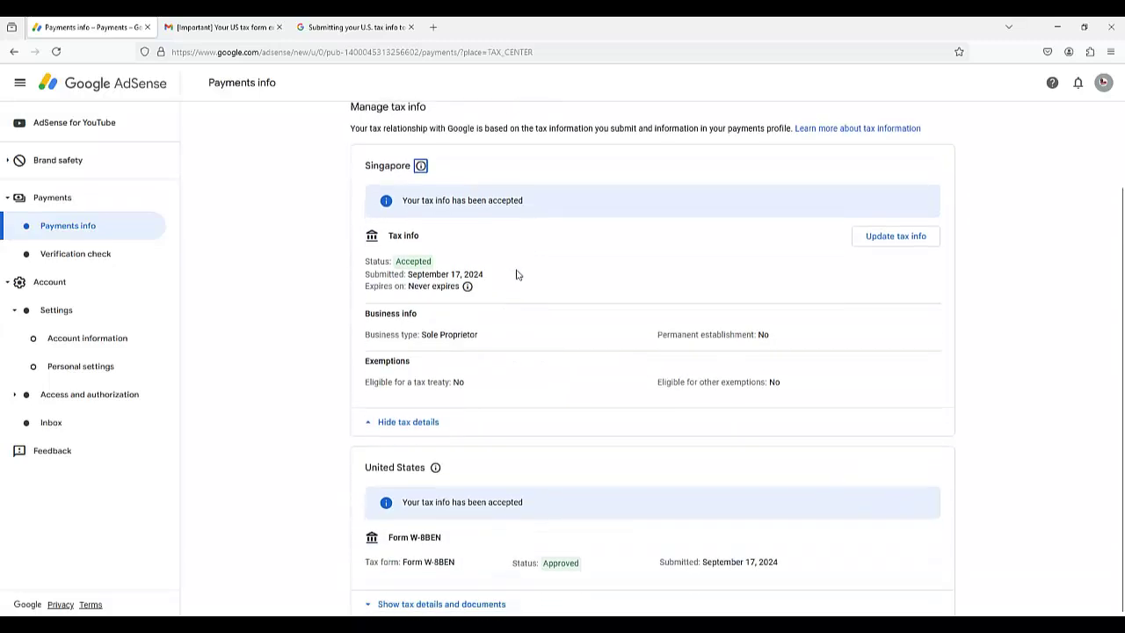
{"action": "left_click_drag", "start_coordinate": [416, 204], "coordinate": [488, 218]}
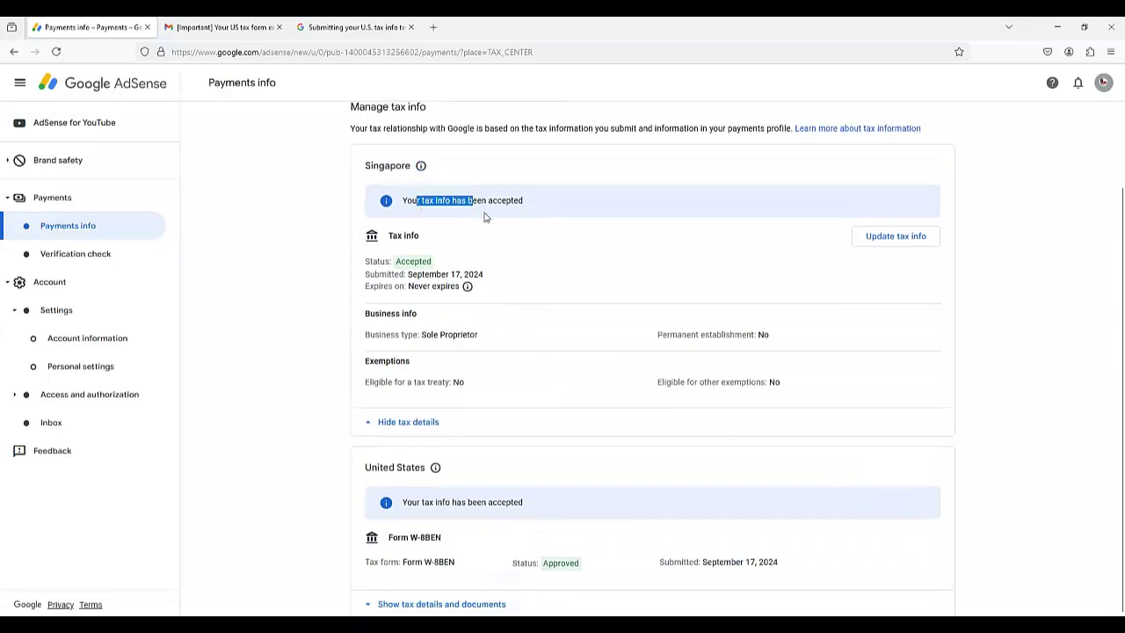
{"action": "left_click", "coordinate": [488, 218]}
{"action": "left_click_drag", "start_coordinate": [512, 280], "coordinate": [398, 261]}
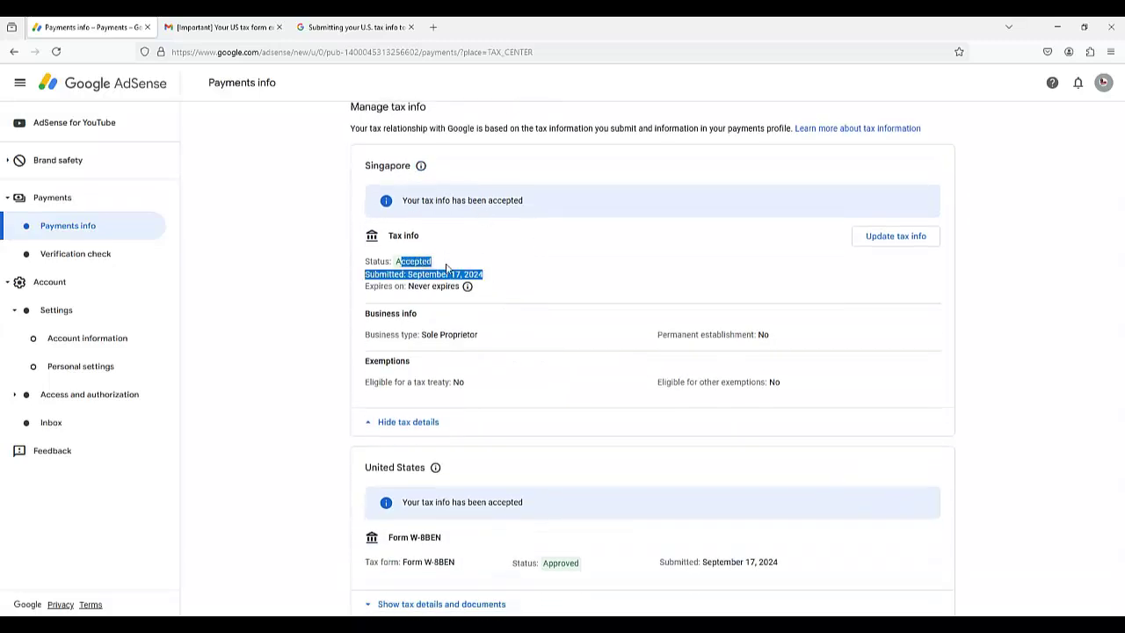
{"action": "left_click", "coordinate": [512, 486]}
{"action": "scroll", "coordinate": [527, 553], "scroll_direction": "up", "scroll_amount": 1}
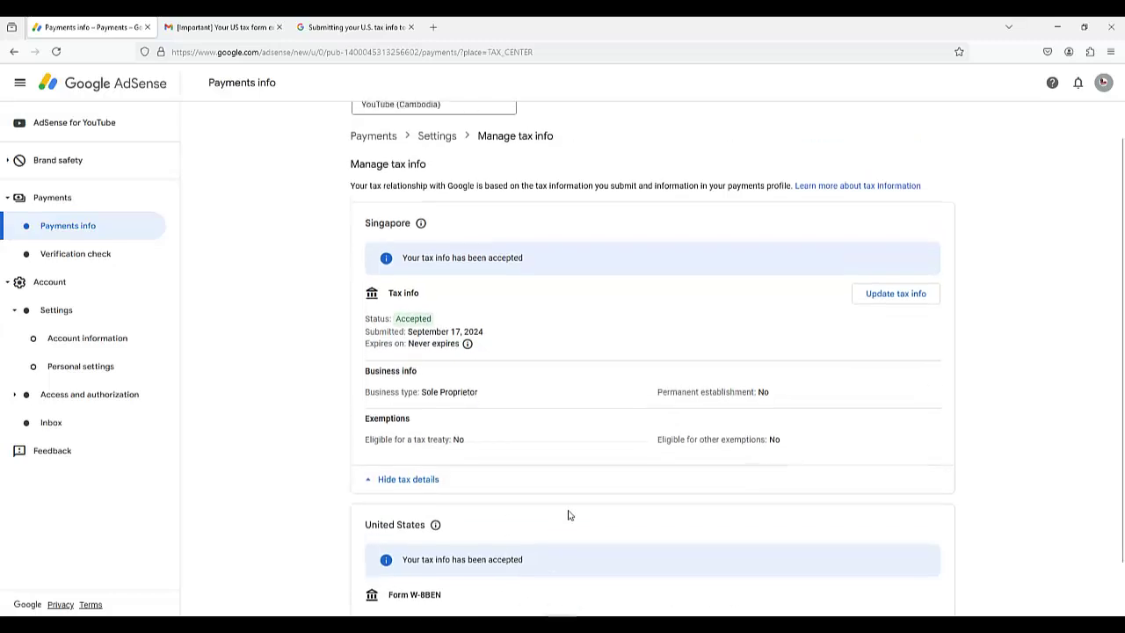
{"action": "scroll", "coordinate": [563, 492], "scroll_direction": "down", "scroll_amount": 1}
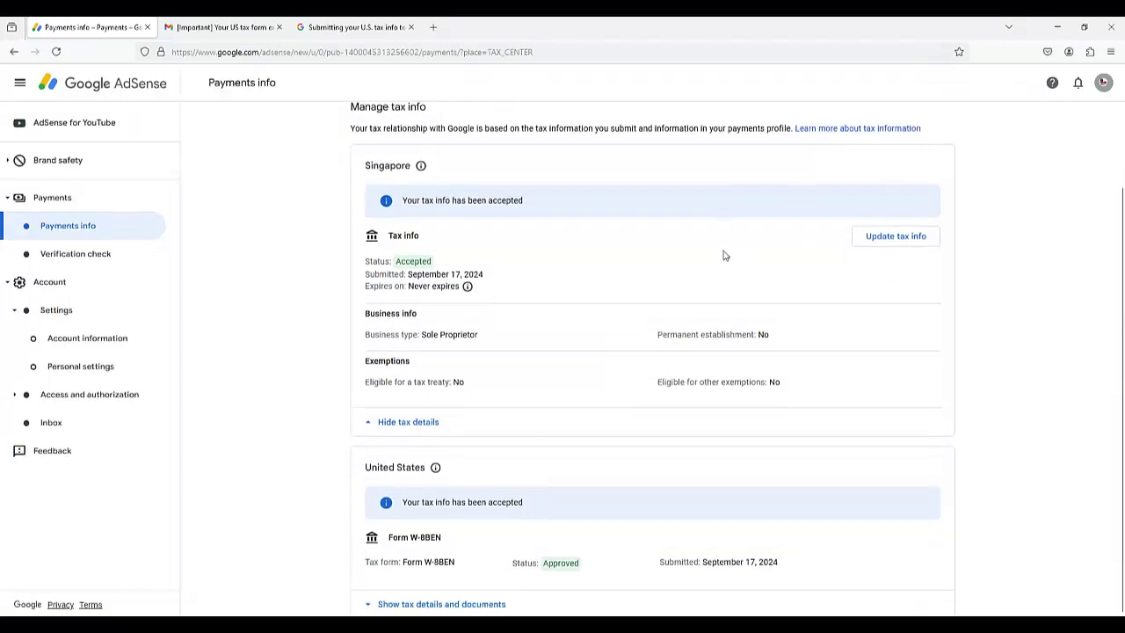
Cancel the Singapore Update tax info prompt and review the accepted message and US submission date
{"action": "left_click", "coordinate": [871, 240]}
{"action": "left_click", "coordinate": [704, 369]}
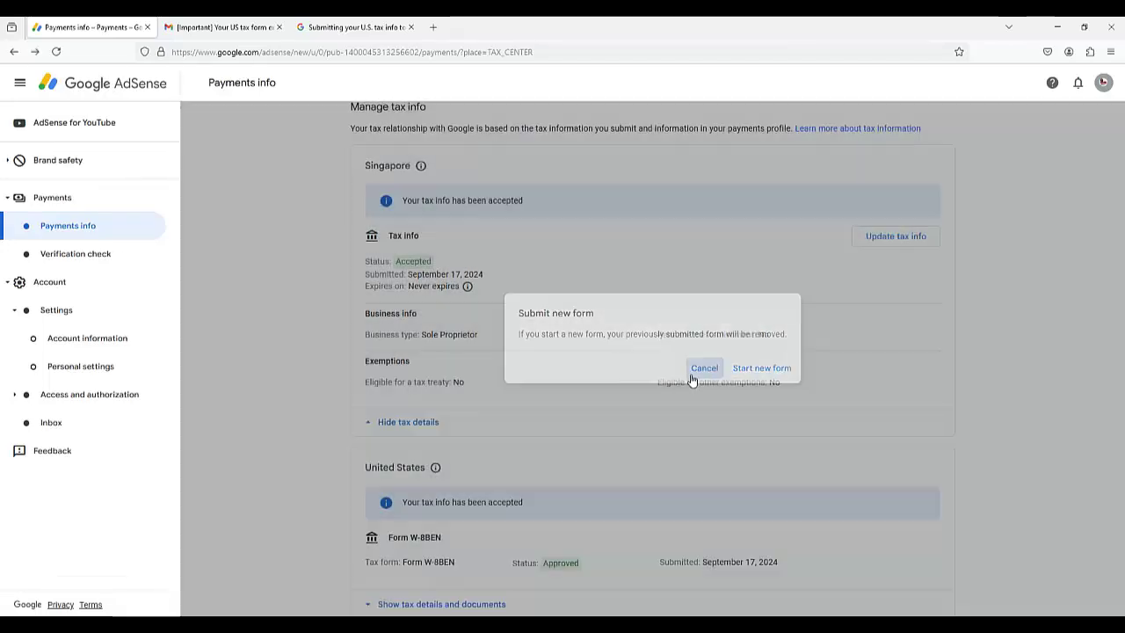
{"action": "scroll", "coordinate": [475, 286], "scroll_direction": "up", "scroll_amount": 1}
{"action": "scroll", "coordinate": [426, 249], "scroll_direction": "down", "scroll_amount": 1}
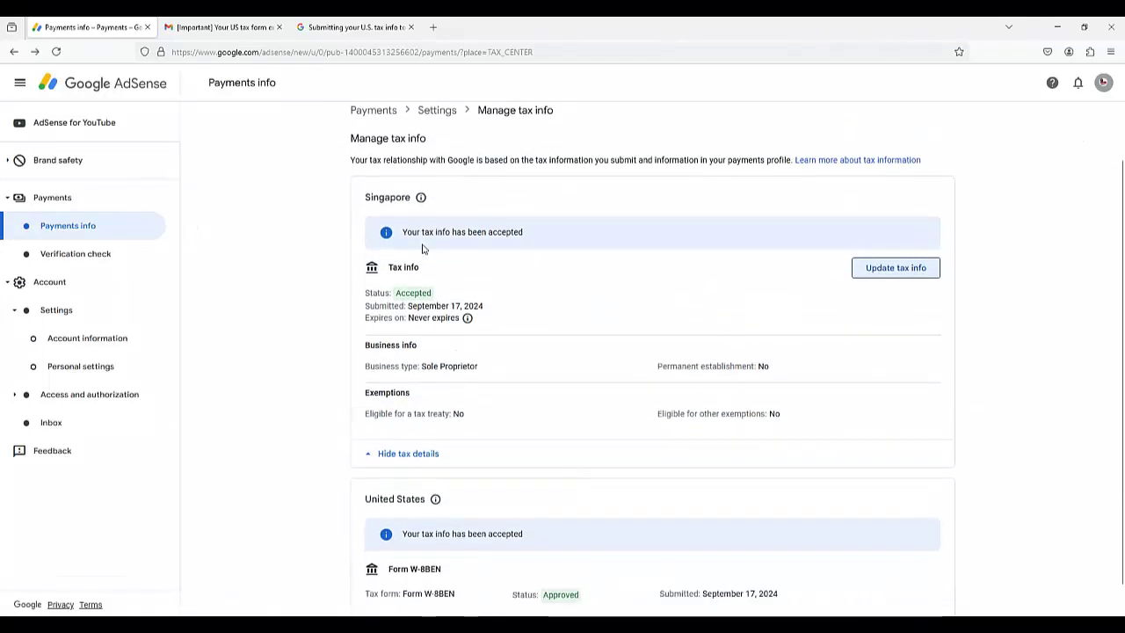
{"action": "scroll", "coordinate": [431, 259], "scroll_direction": "up", "scroll_amount": 1}
{"action": "scroll", "coordinate": [402, 171], "scroll_direction": "down", "scroll_amount": 2}
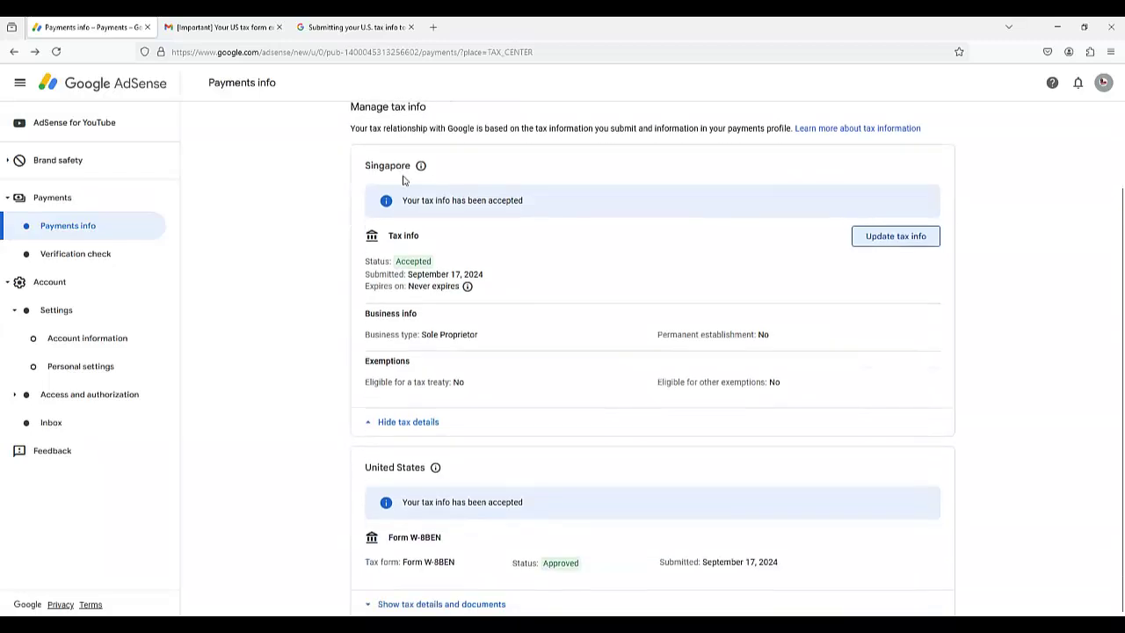
{"action": "left_click_drag", "start_coordinate": [408, 201], "coordinate": [540, 208]}
{"action": "left_click", "coordinate": [566, 213]}
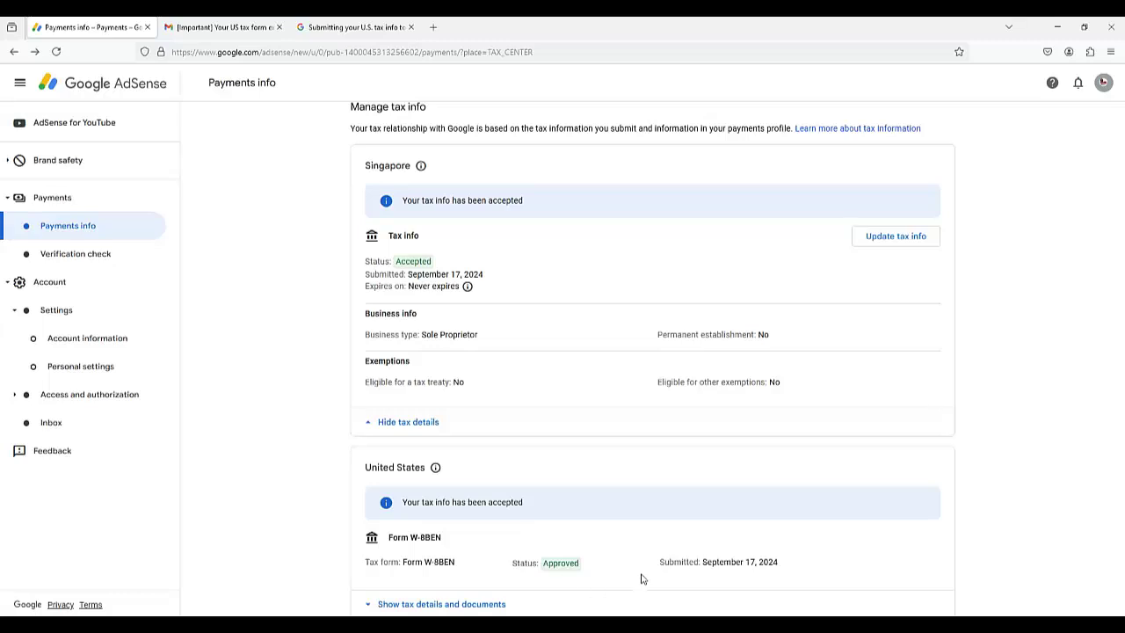
{"action": "left_click_drag", "start_coordinate": [789, 565], "coordinate": [668, 564]}
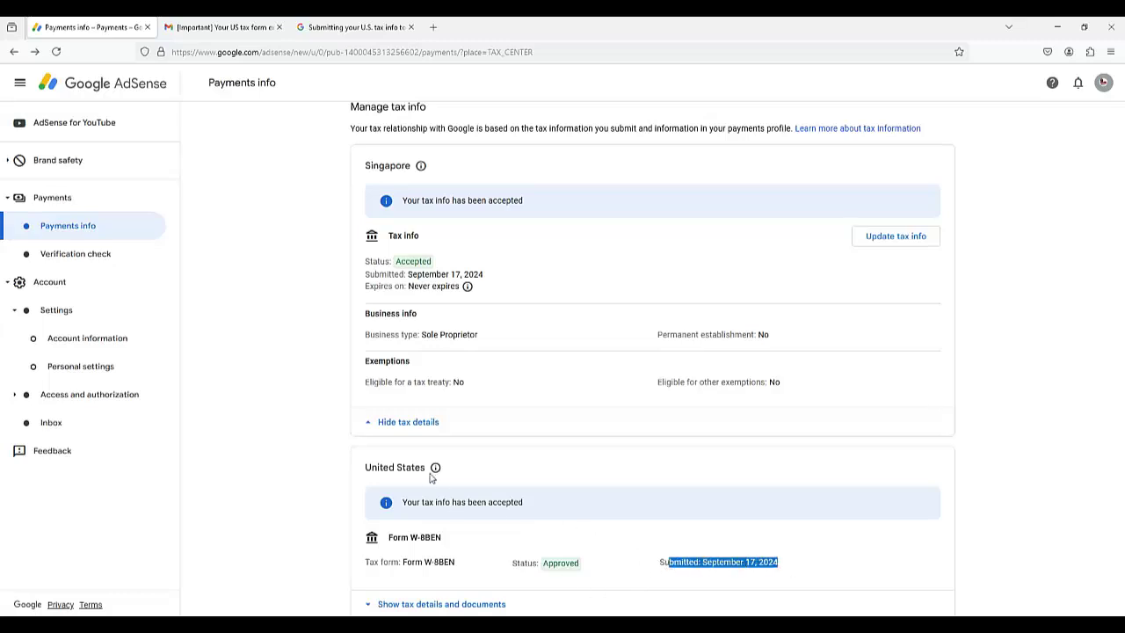
Collapse Singapore's details and expand the US W-8BEN details, checking its expiry and address
{"action": "left_click", "coordinate": [369, 423]}
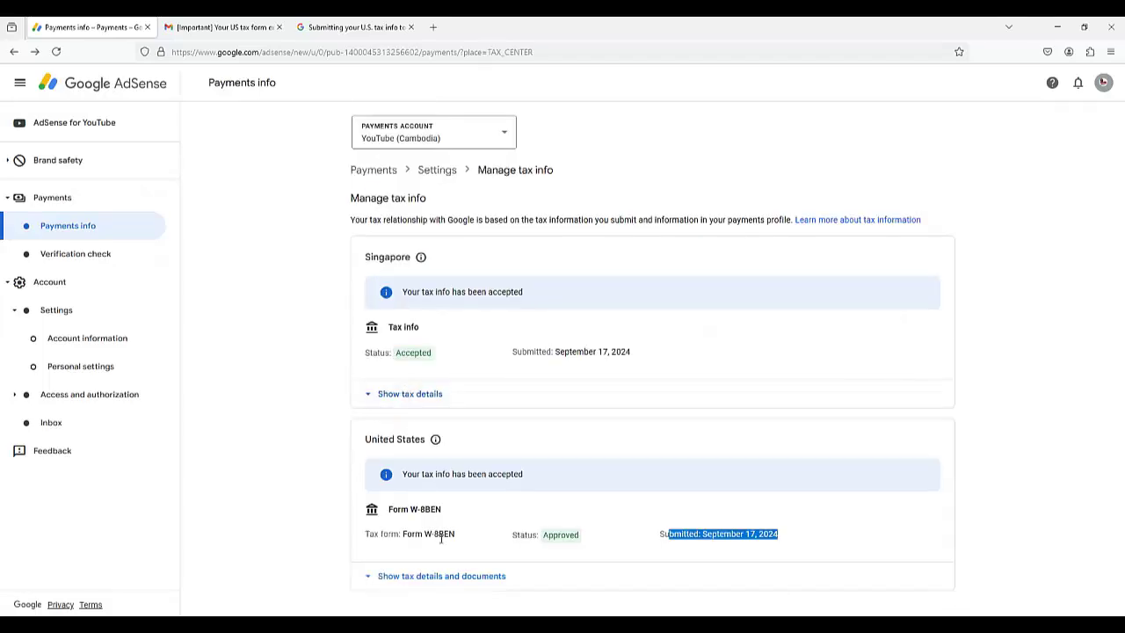
{"action": "left_click", "coordinate": [447, 578]}
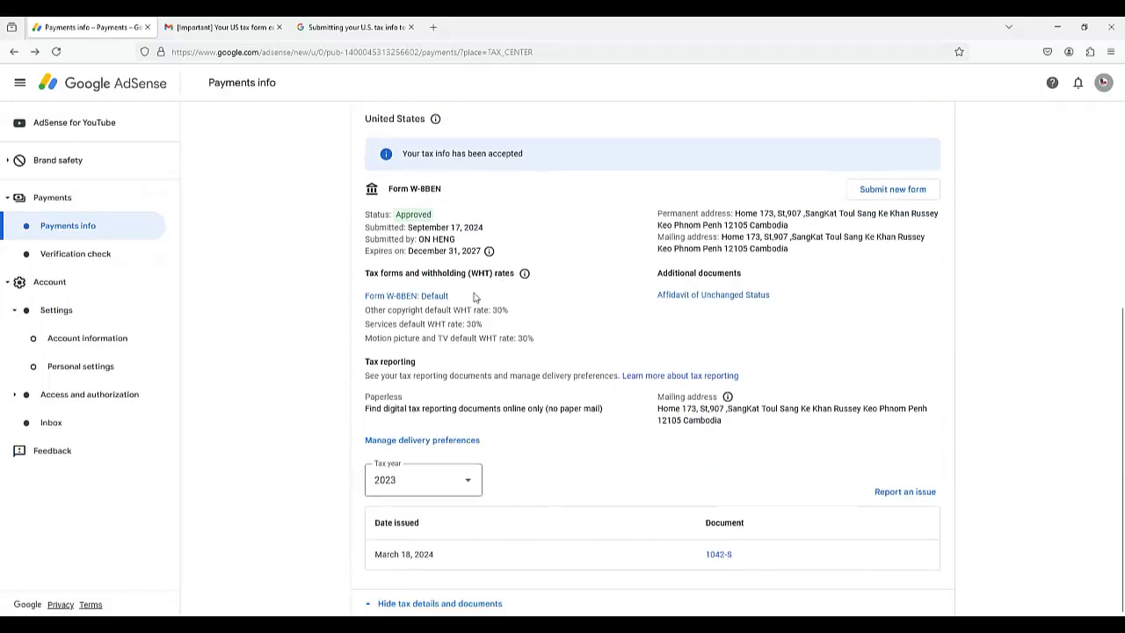
{"action": "left_click_drag", "start_coordinate": [490, 252], "coordinate": [548, 271]}
{"action": "left_click", "coordinate": [530, 232]}
{"action": "scroll", "coordinate": [606, 318], "scroll_direction": "up", "scroll_amount": 2}
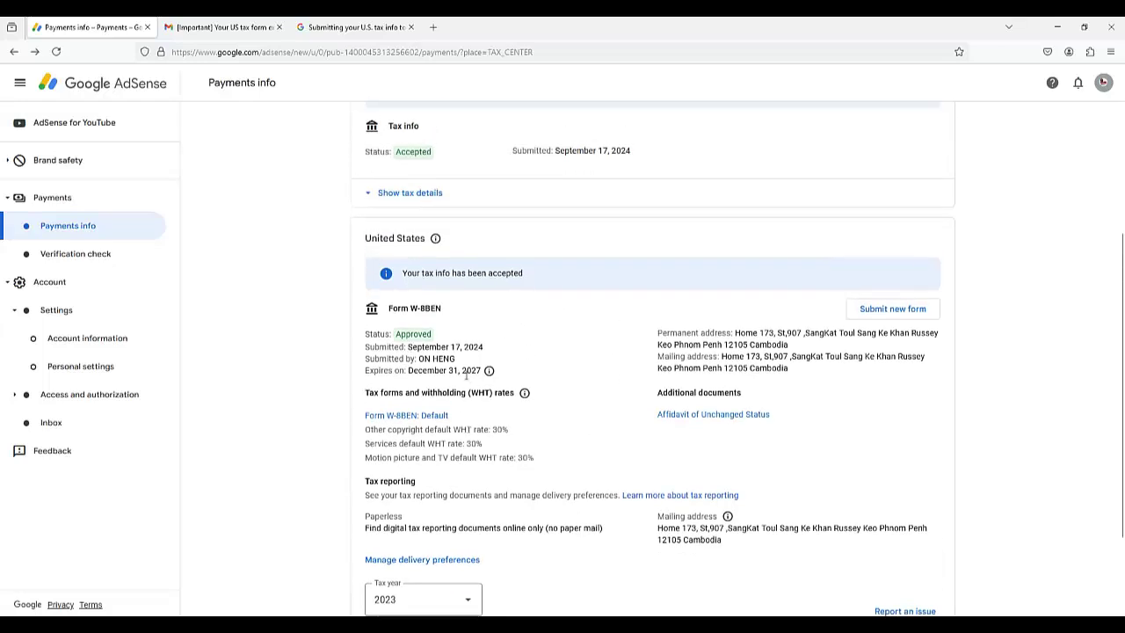